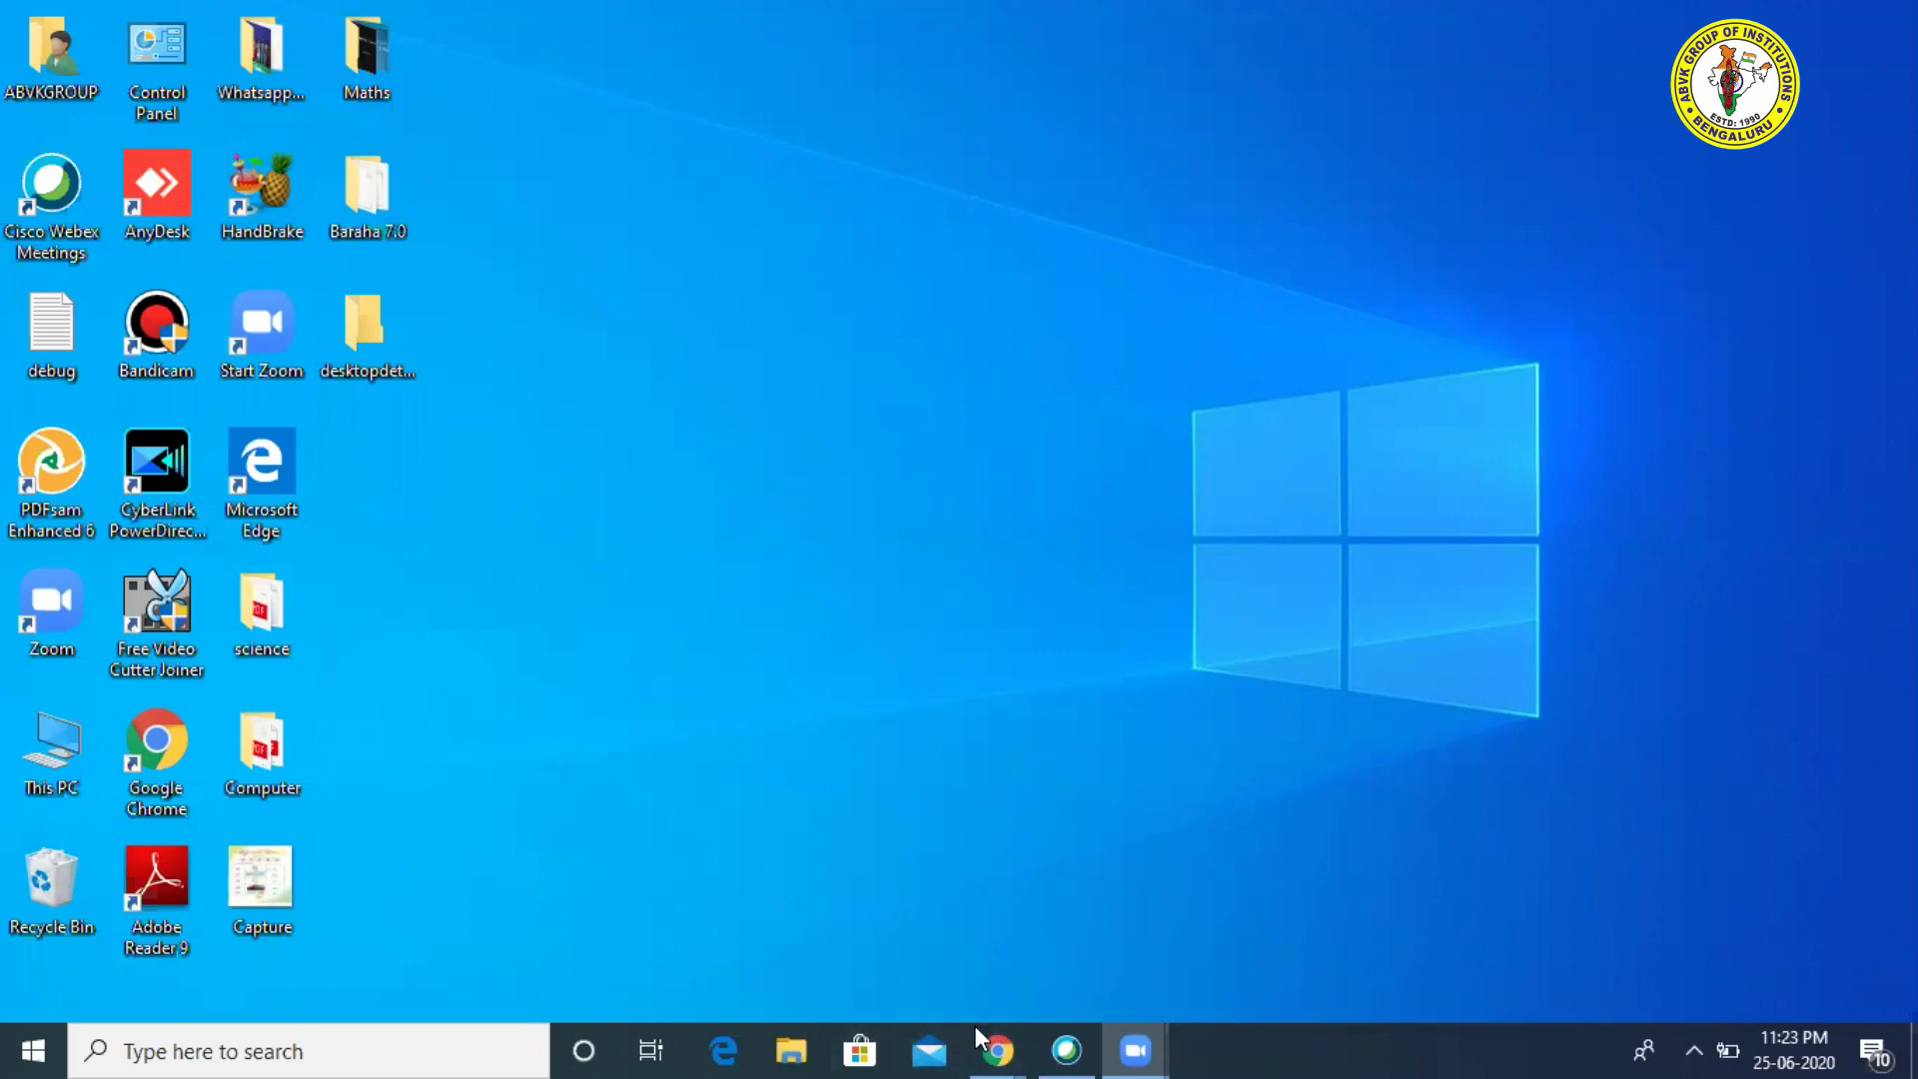
Step: Switch to the Chrome window holding the Gmail inbox and close its YouTube Studio tab
mouse_move(994, 1039)
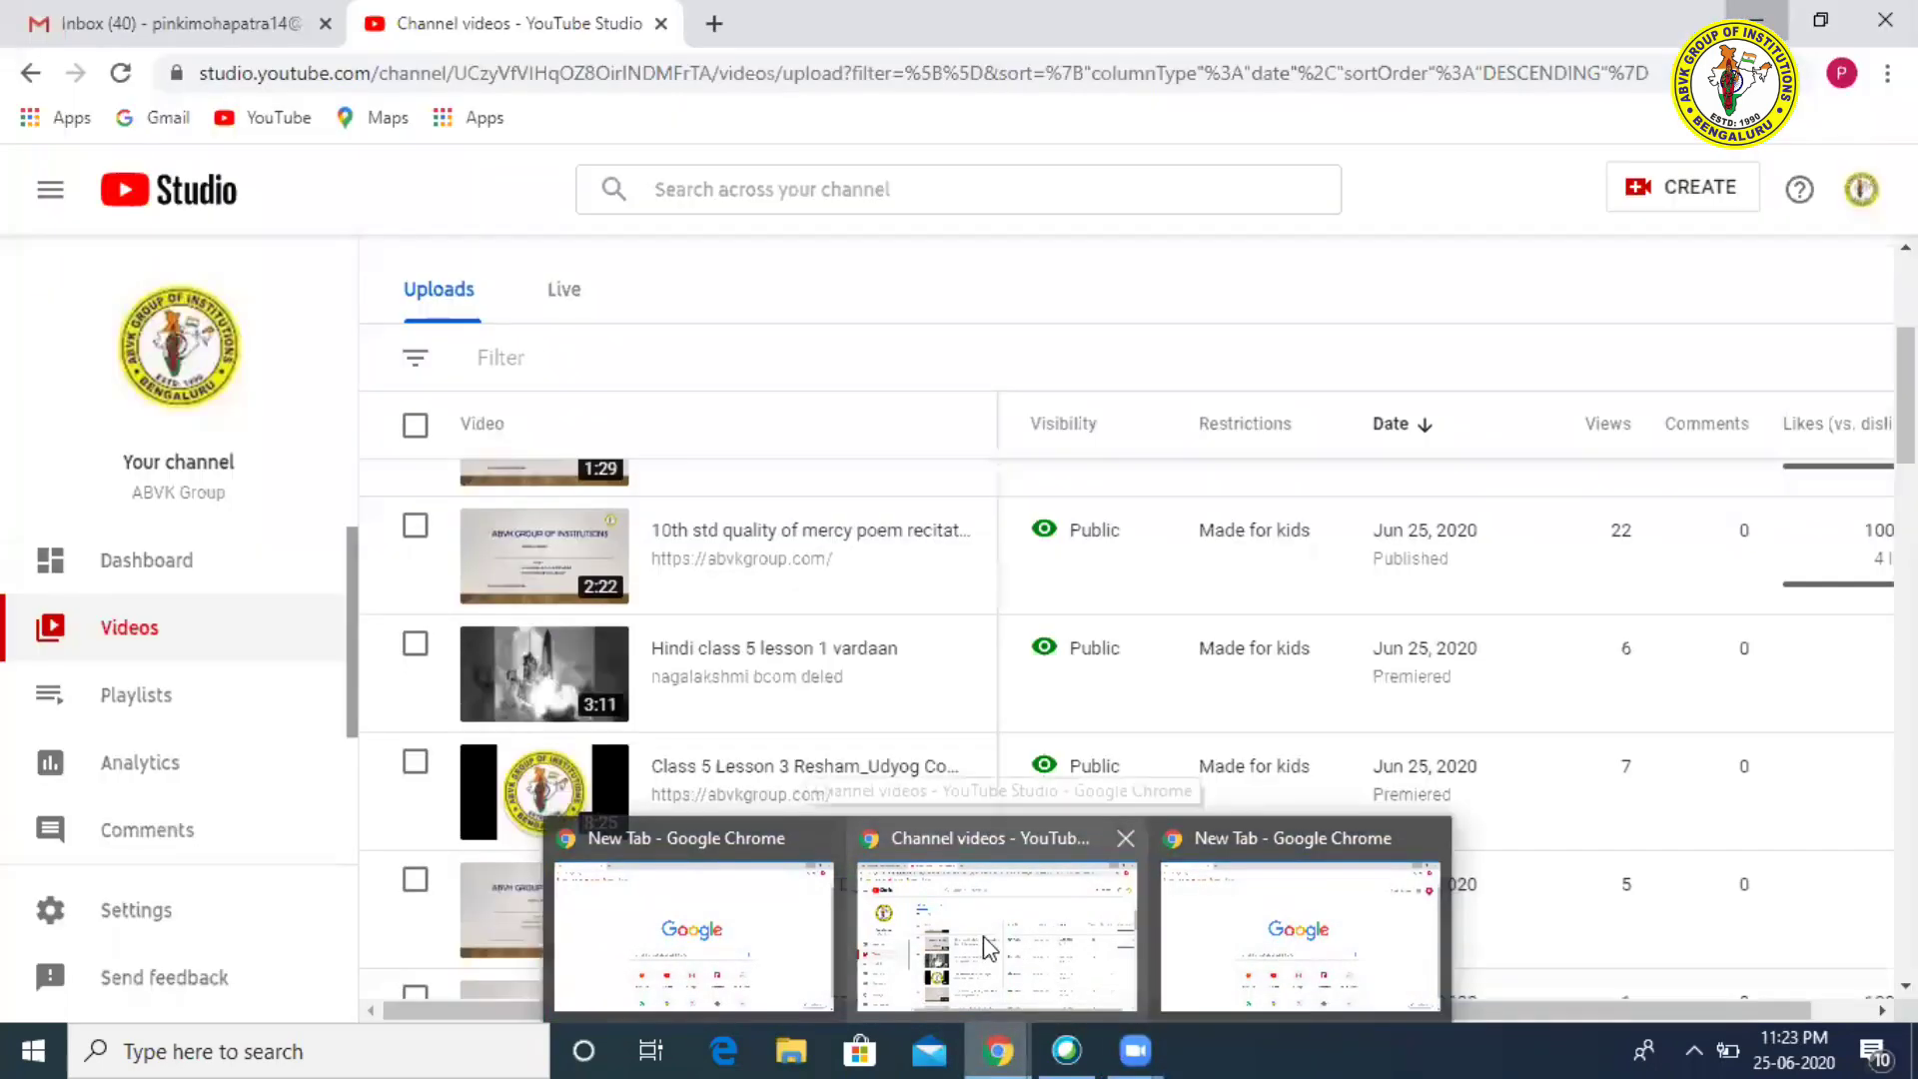
click(975, 936)
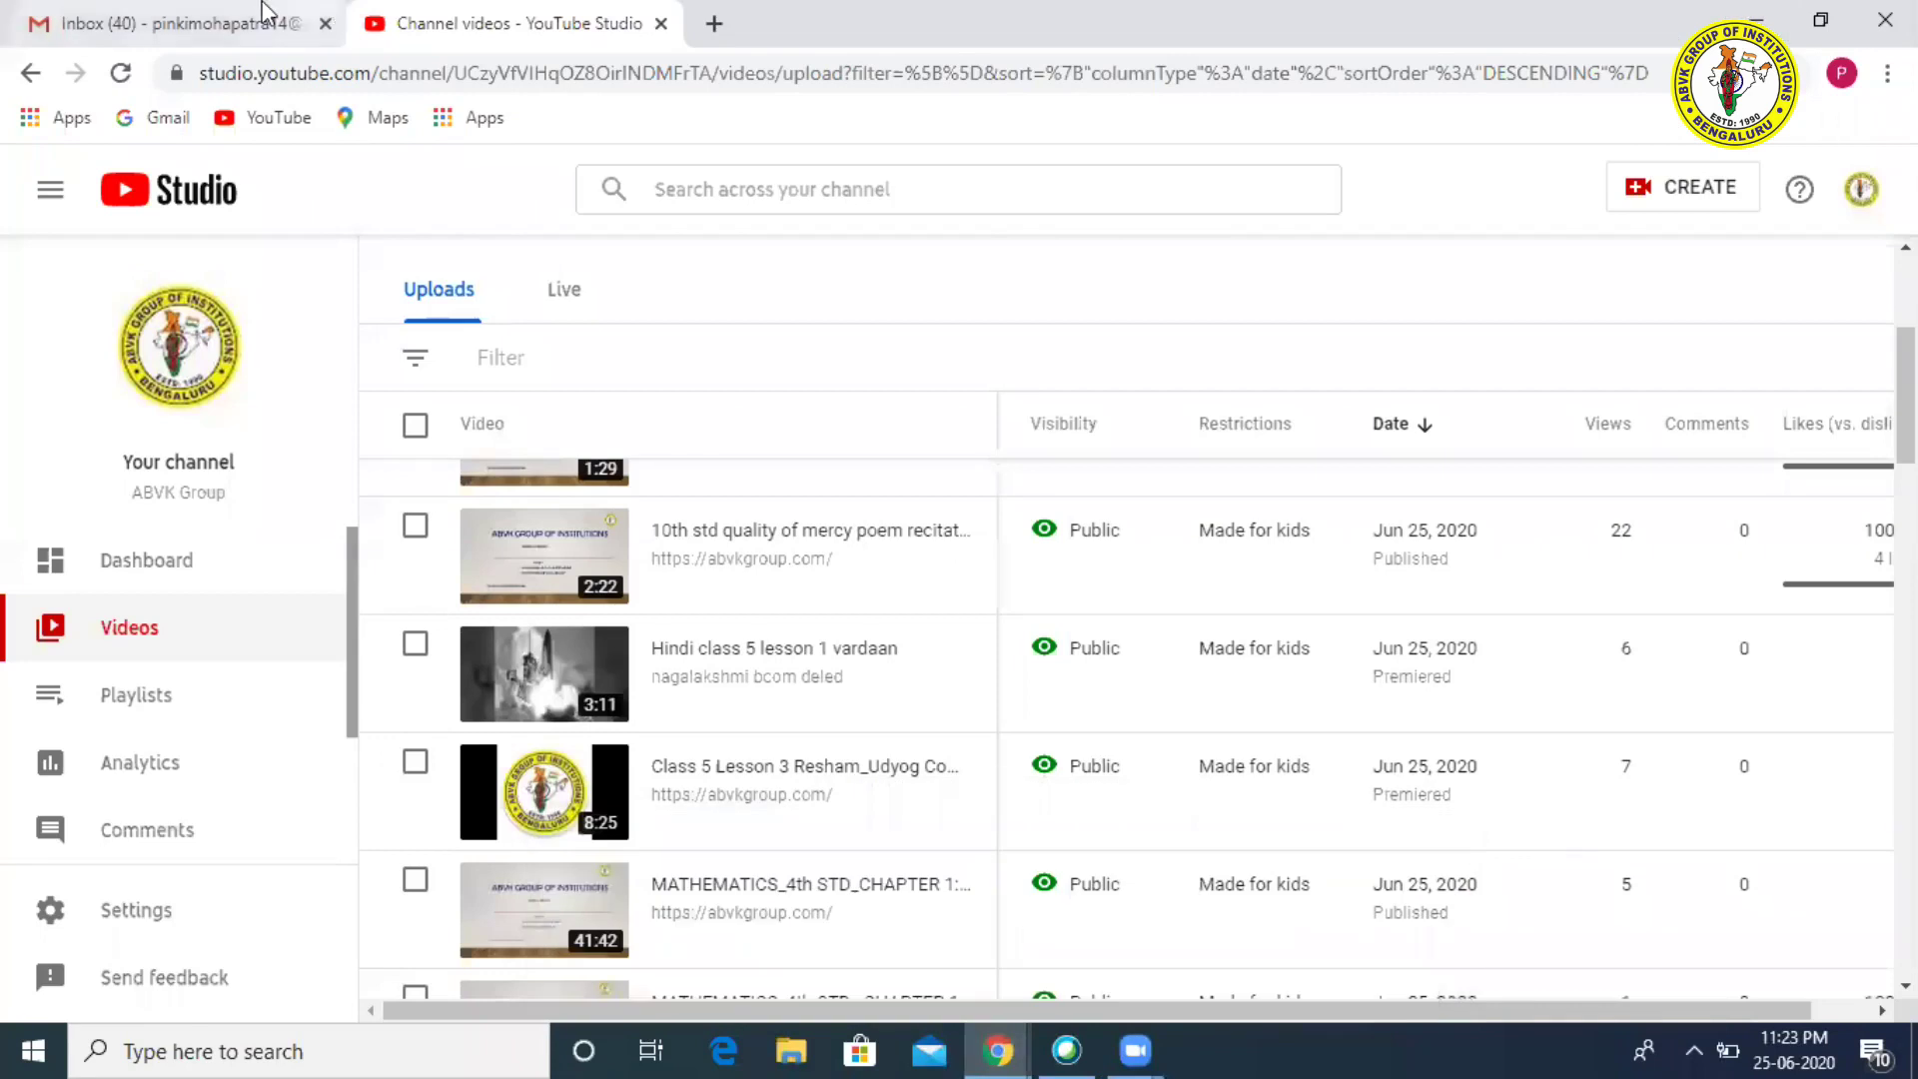
click(232, 30)
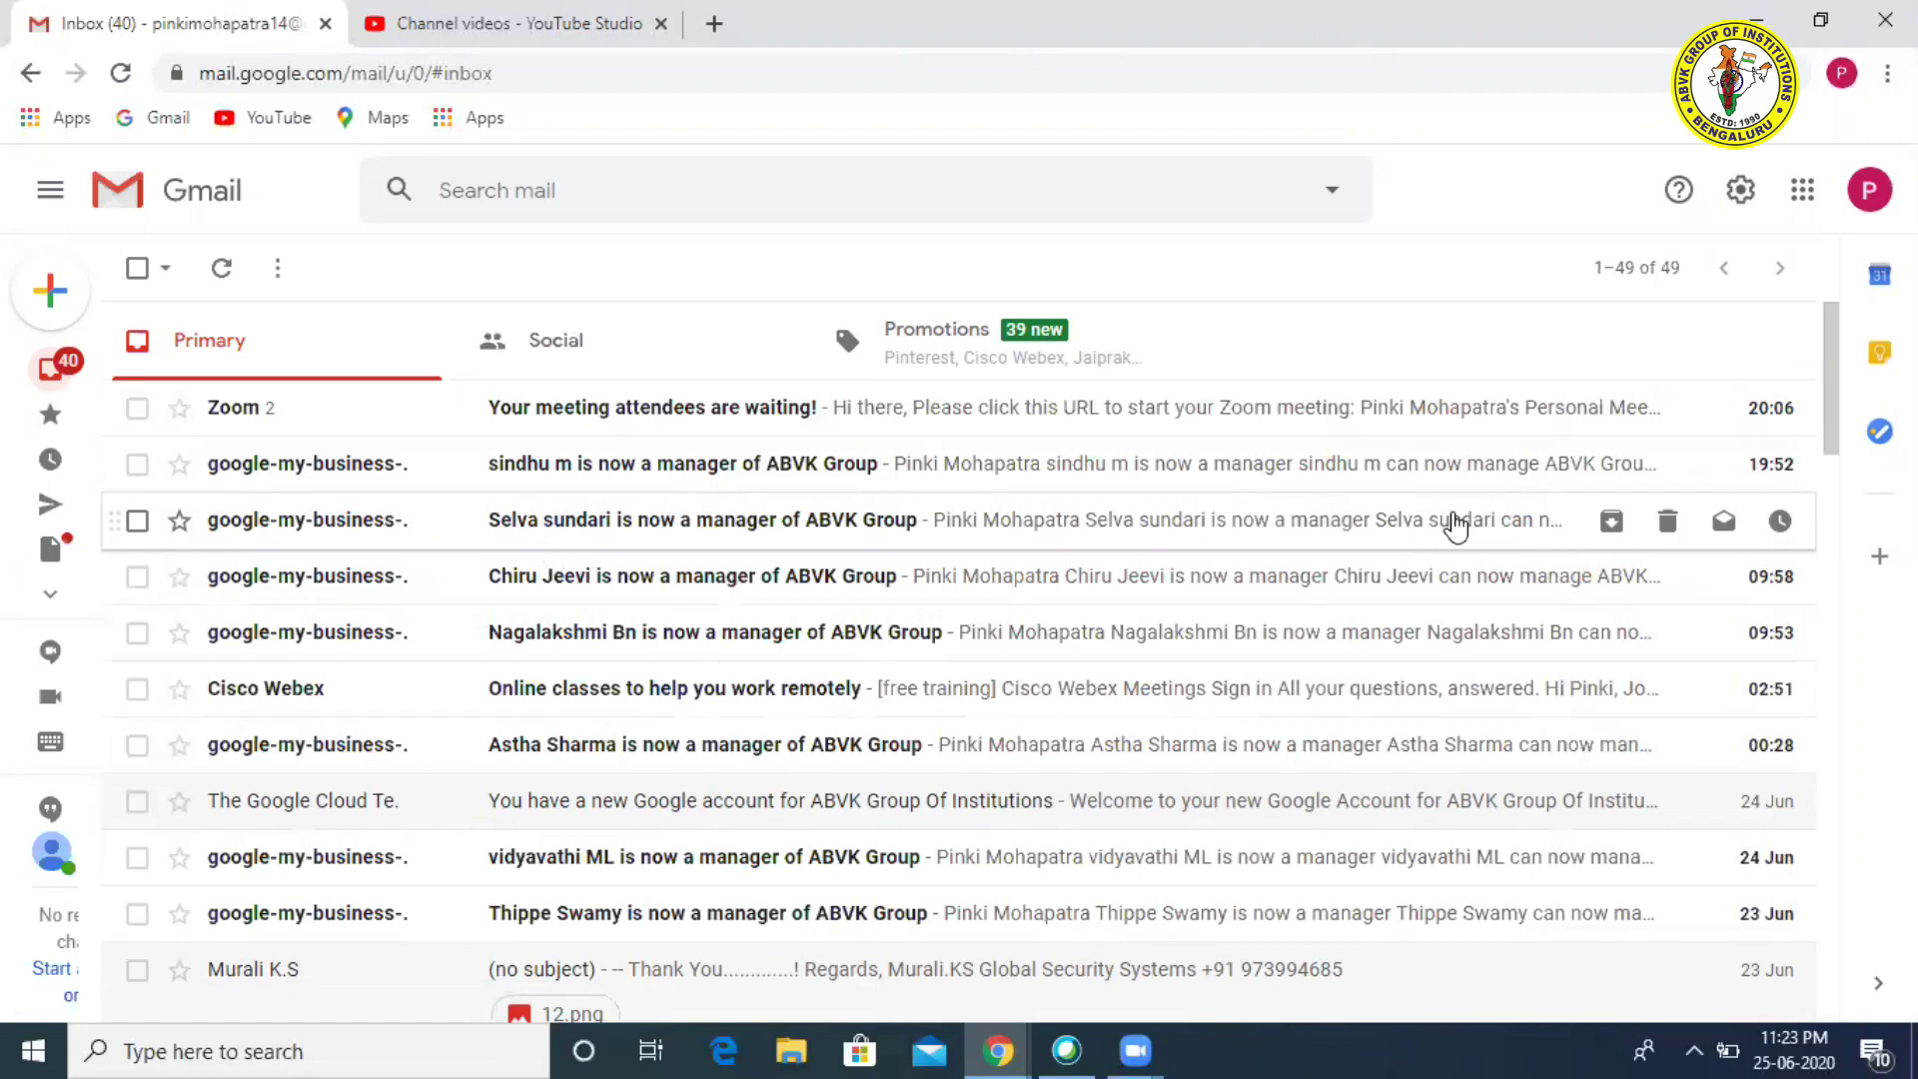
click(662, 23)
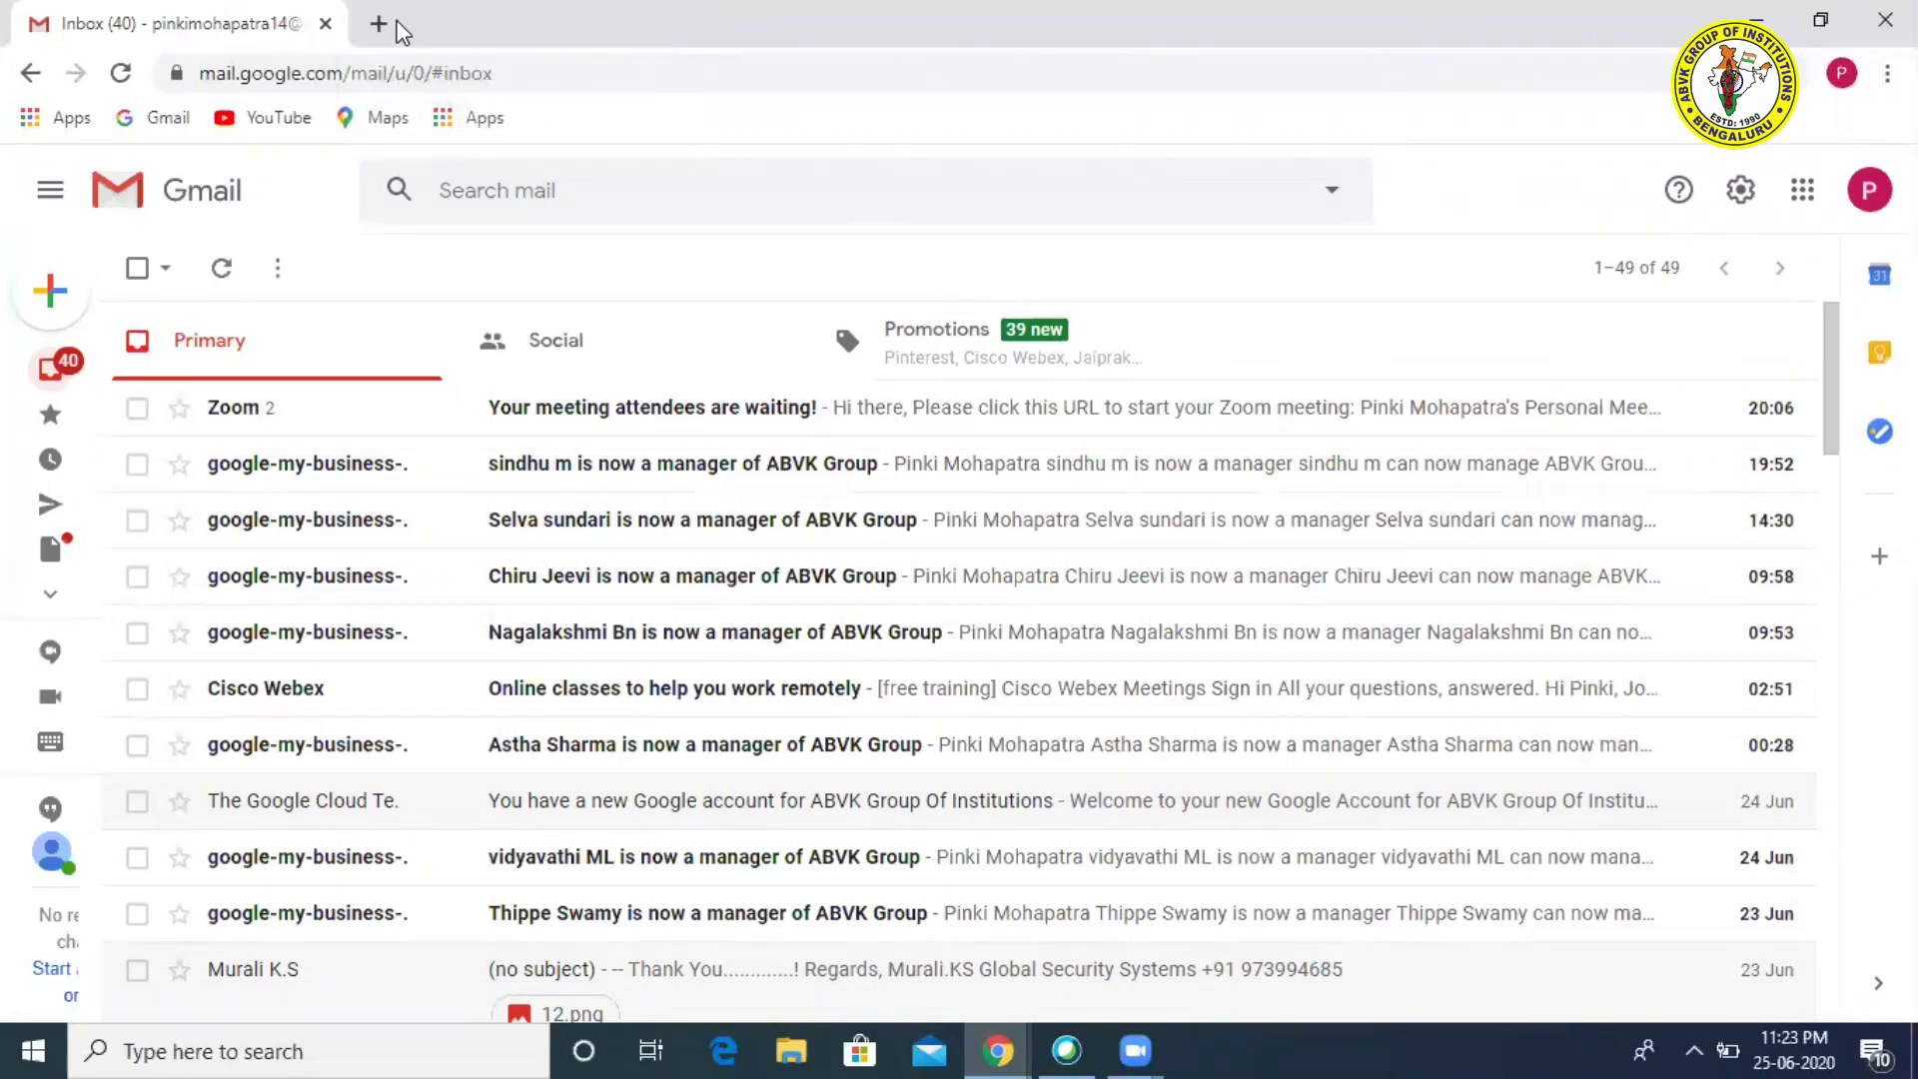
Step: Open youtube.com in a new browser tab
click(379, 24)
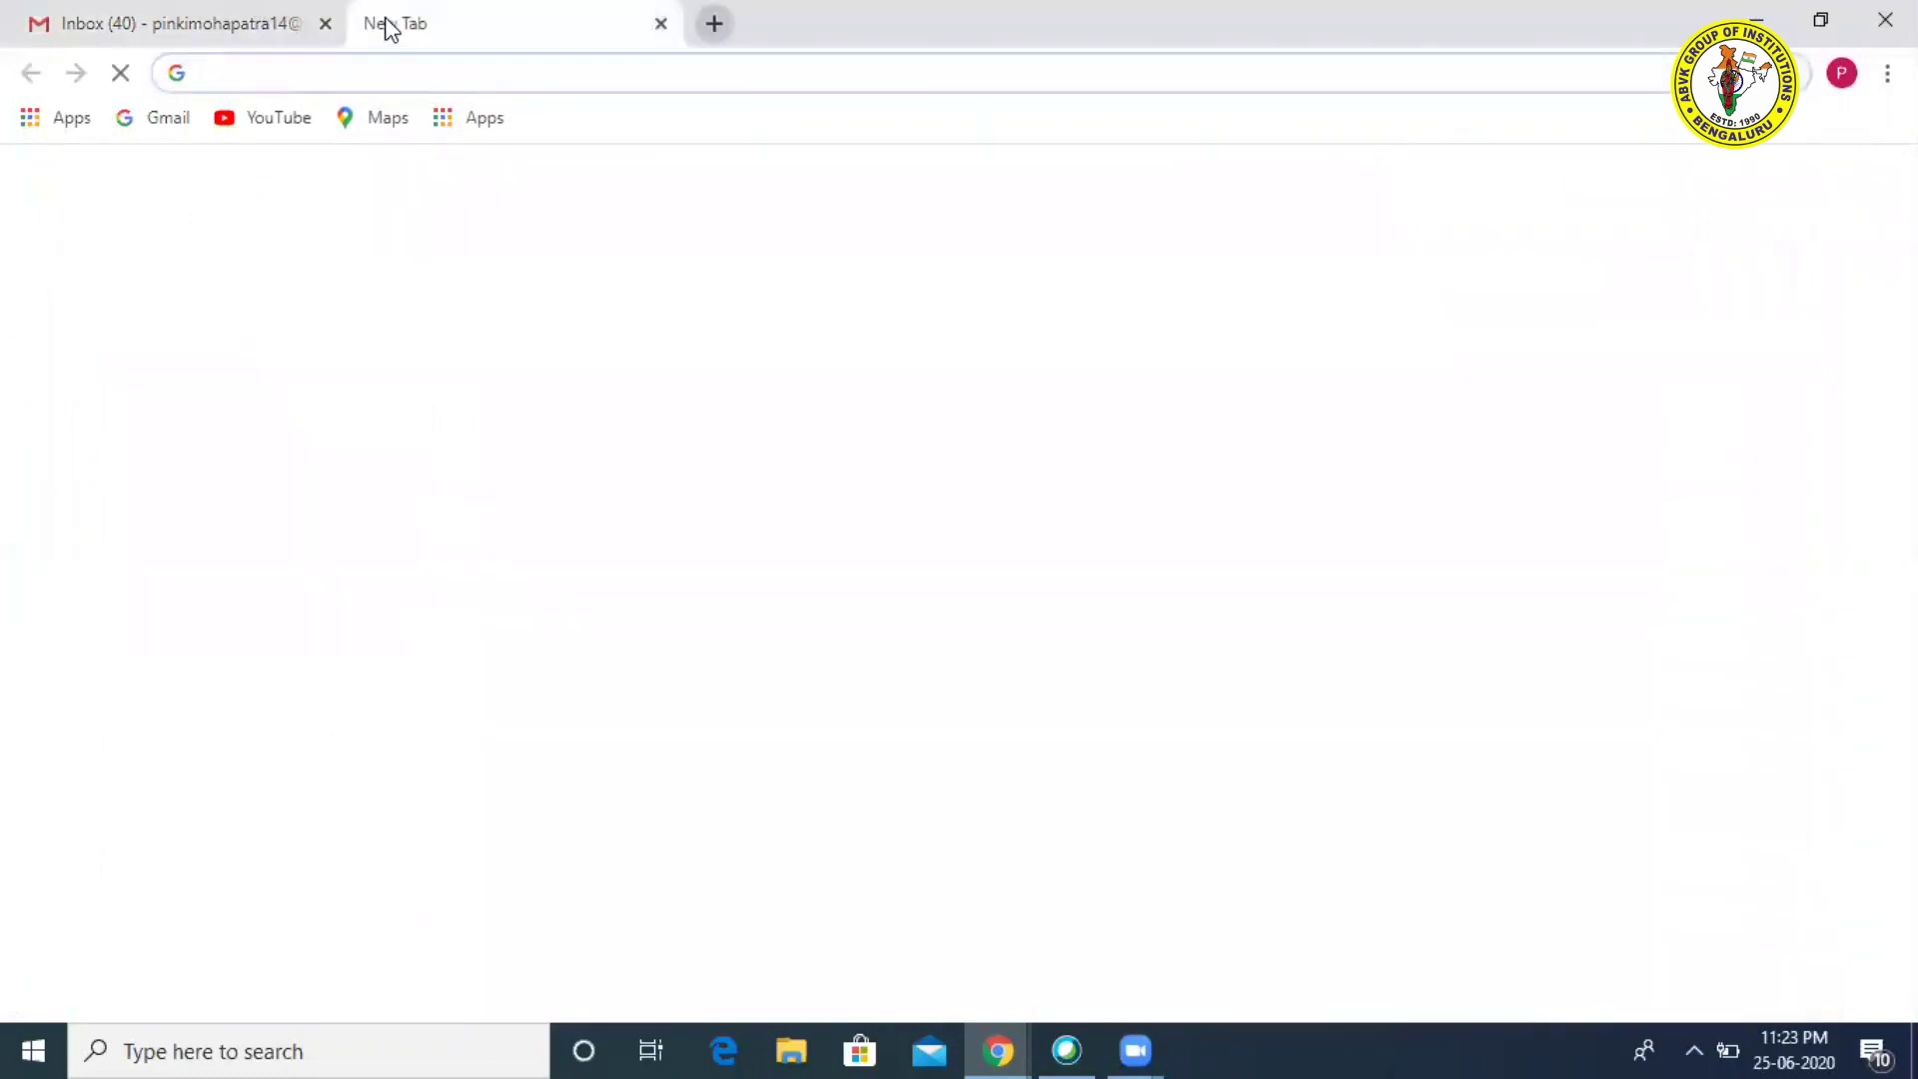
text(youtube)
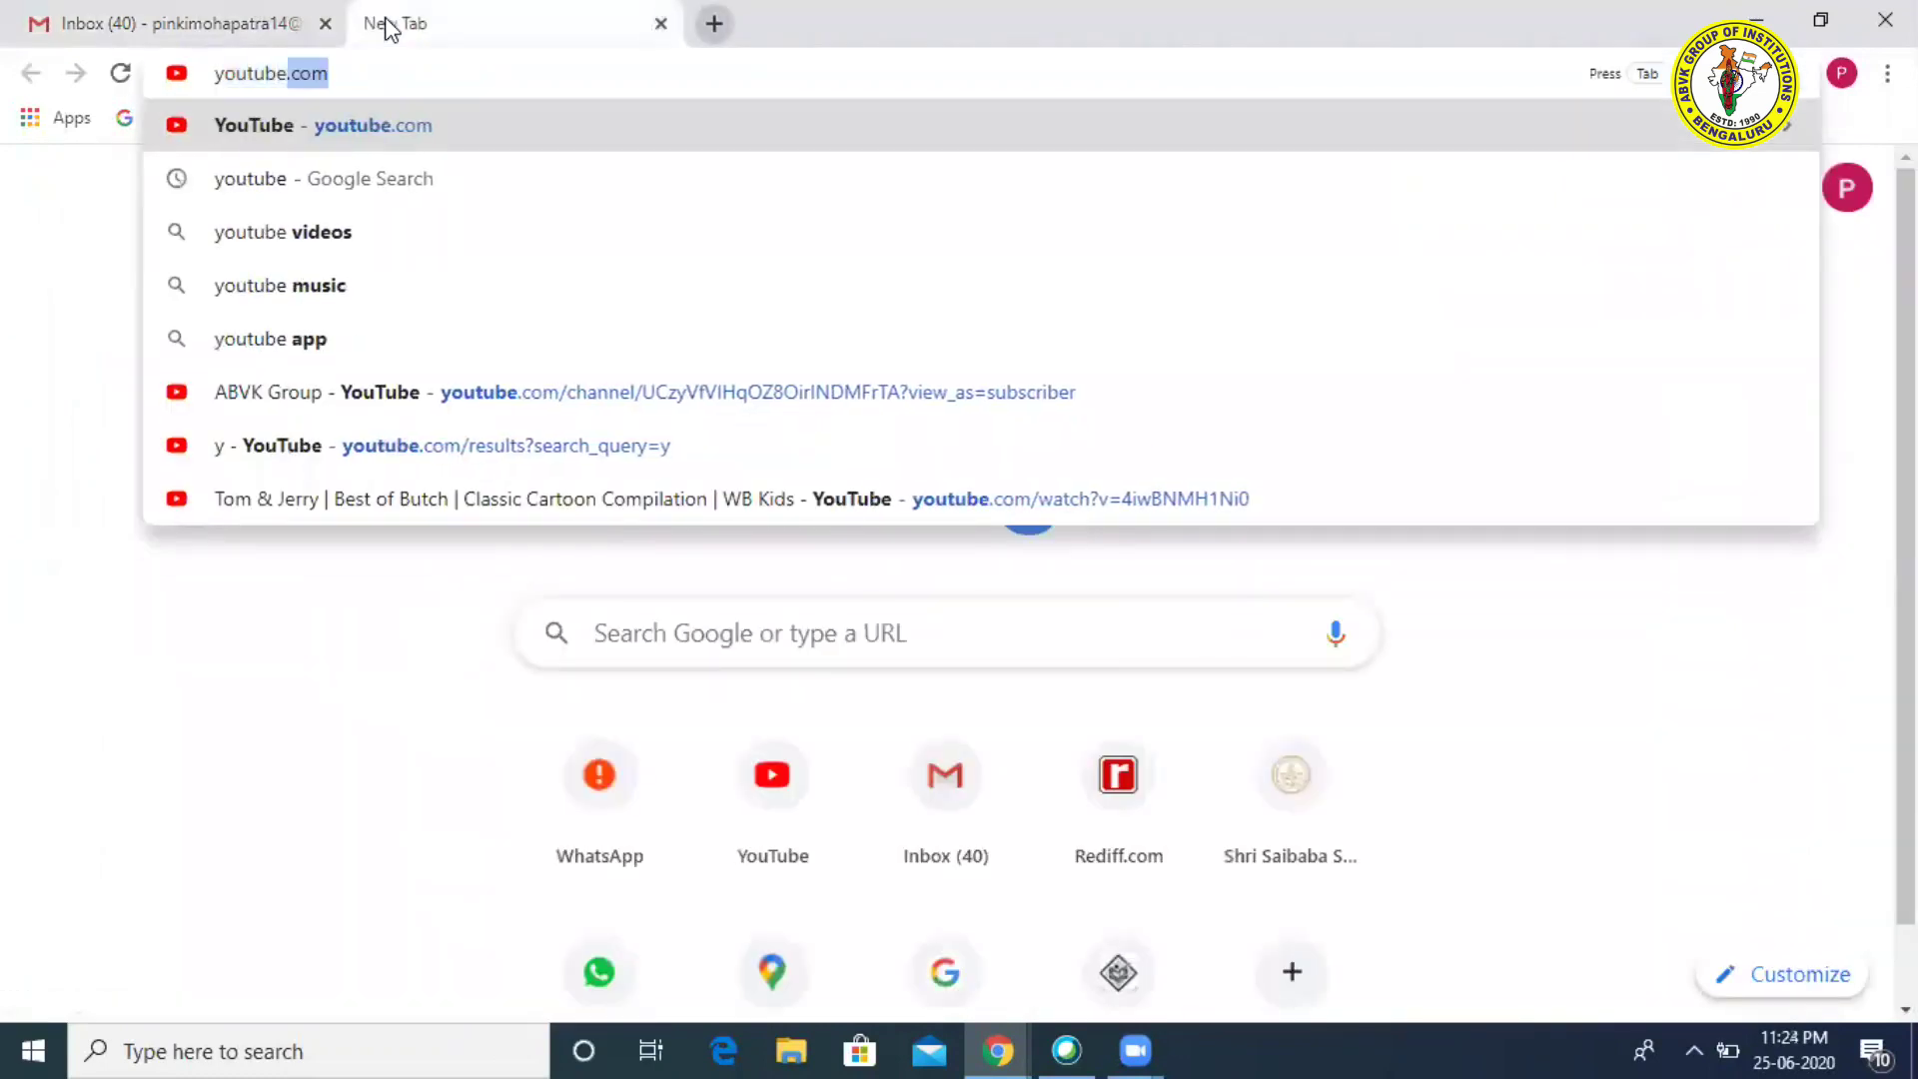
text(.com)
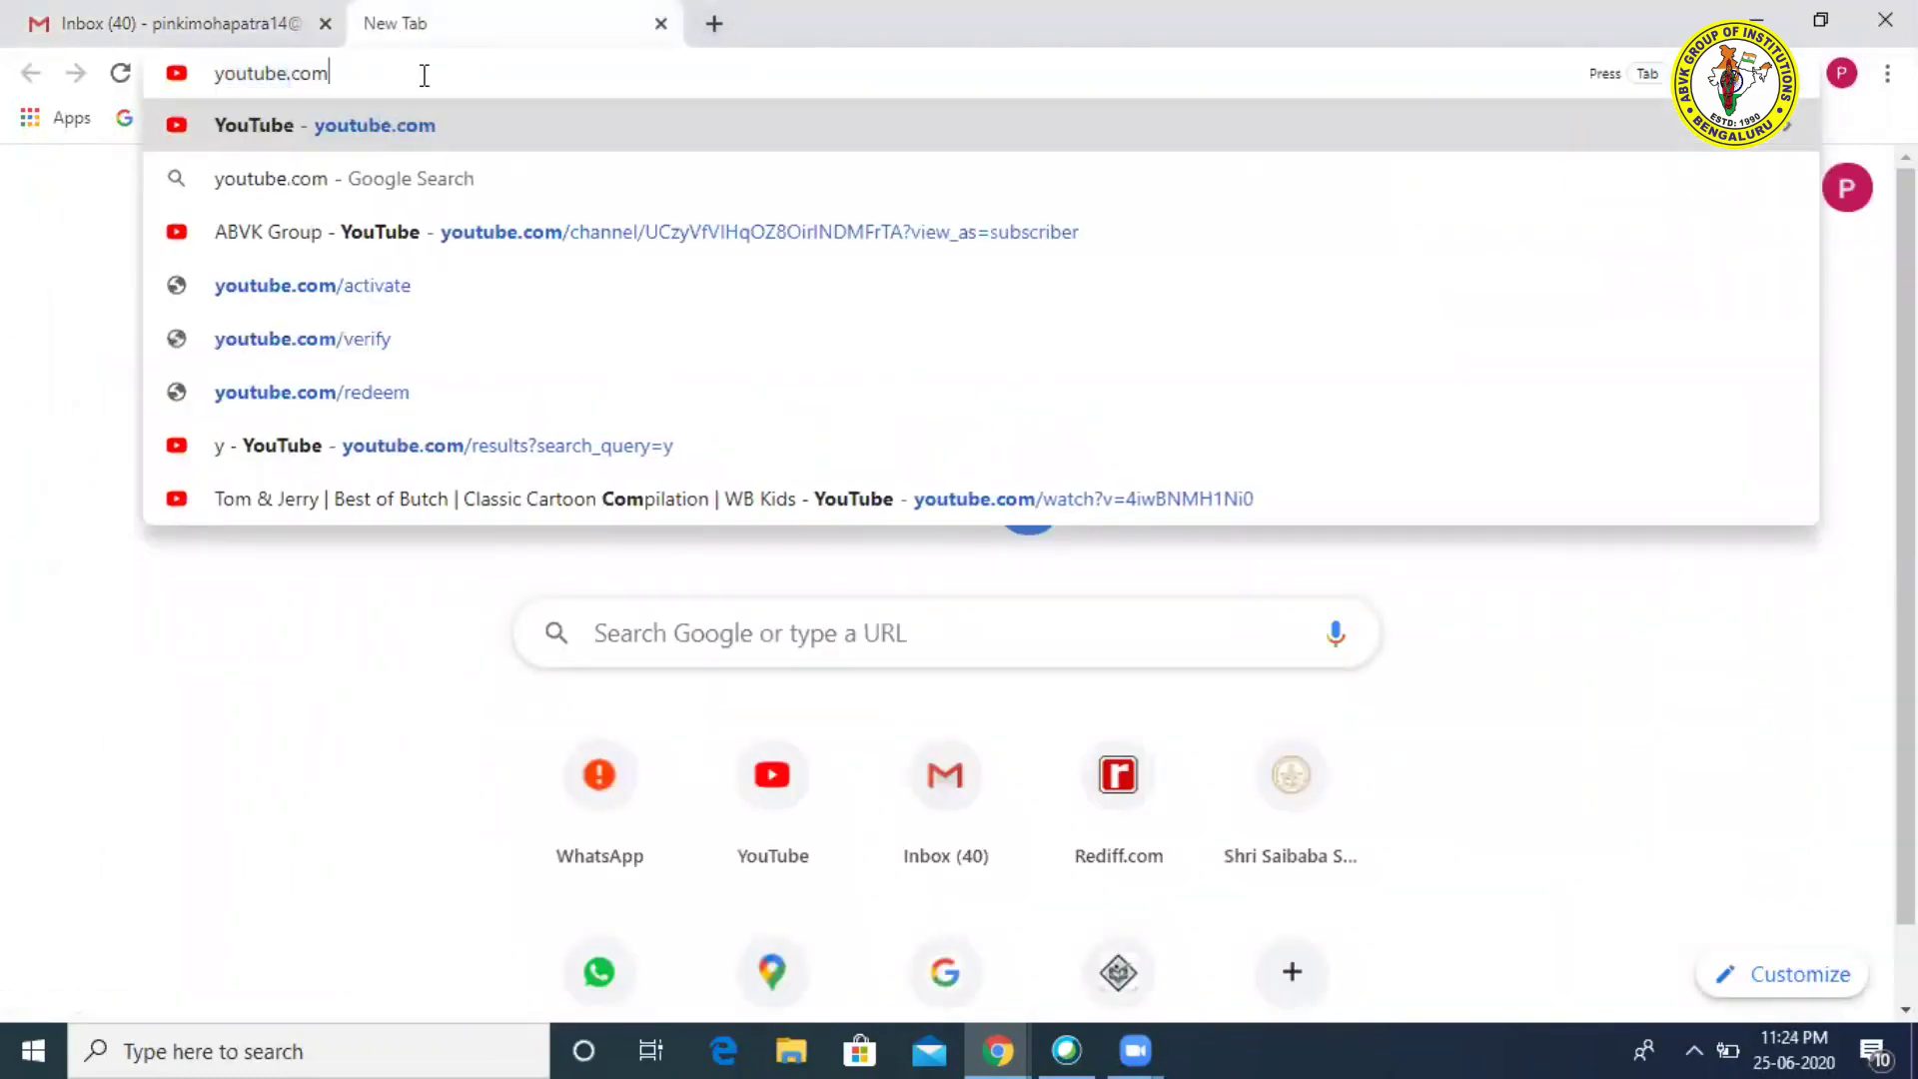
key(Return)
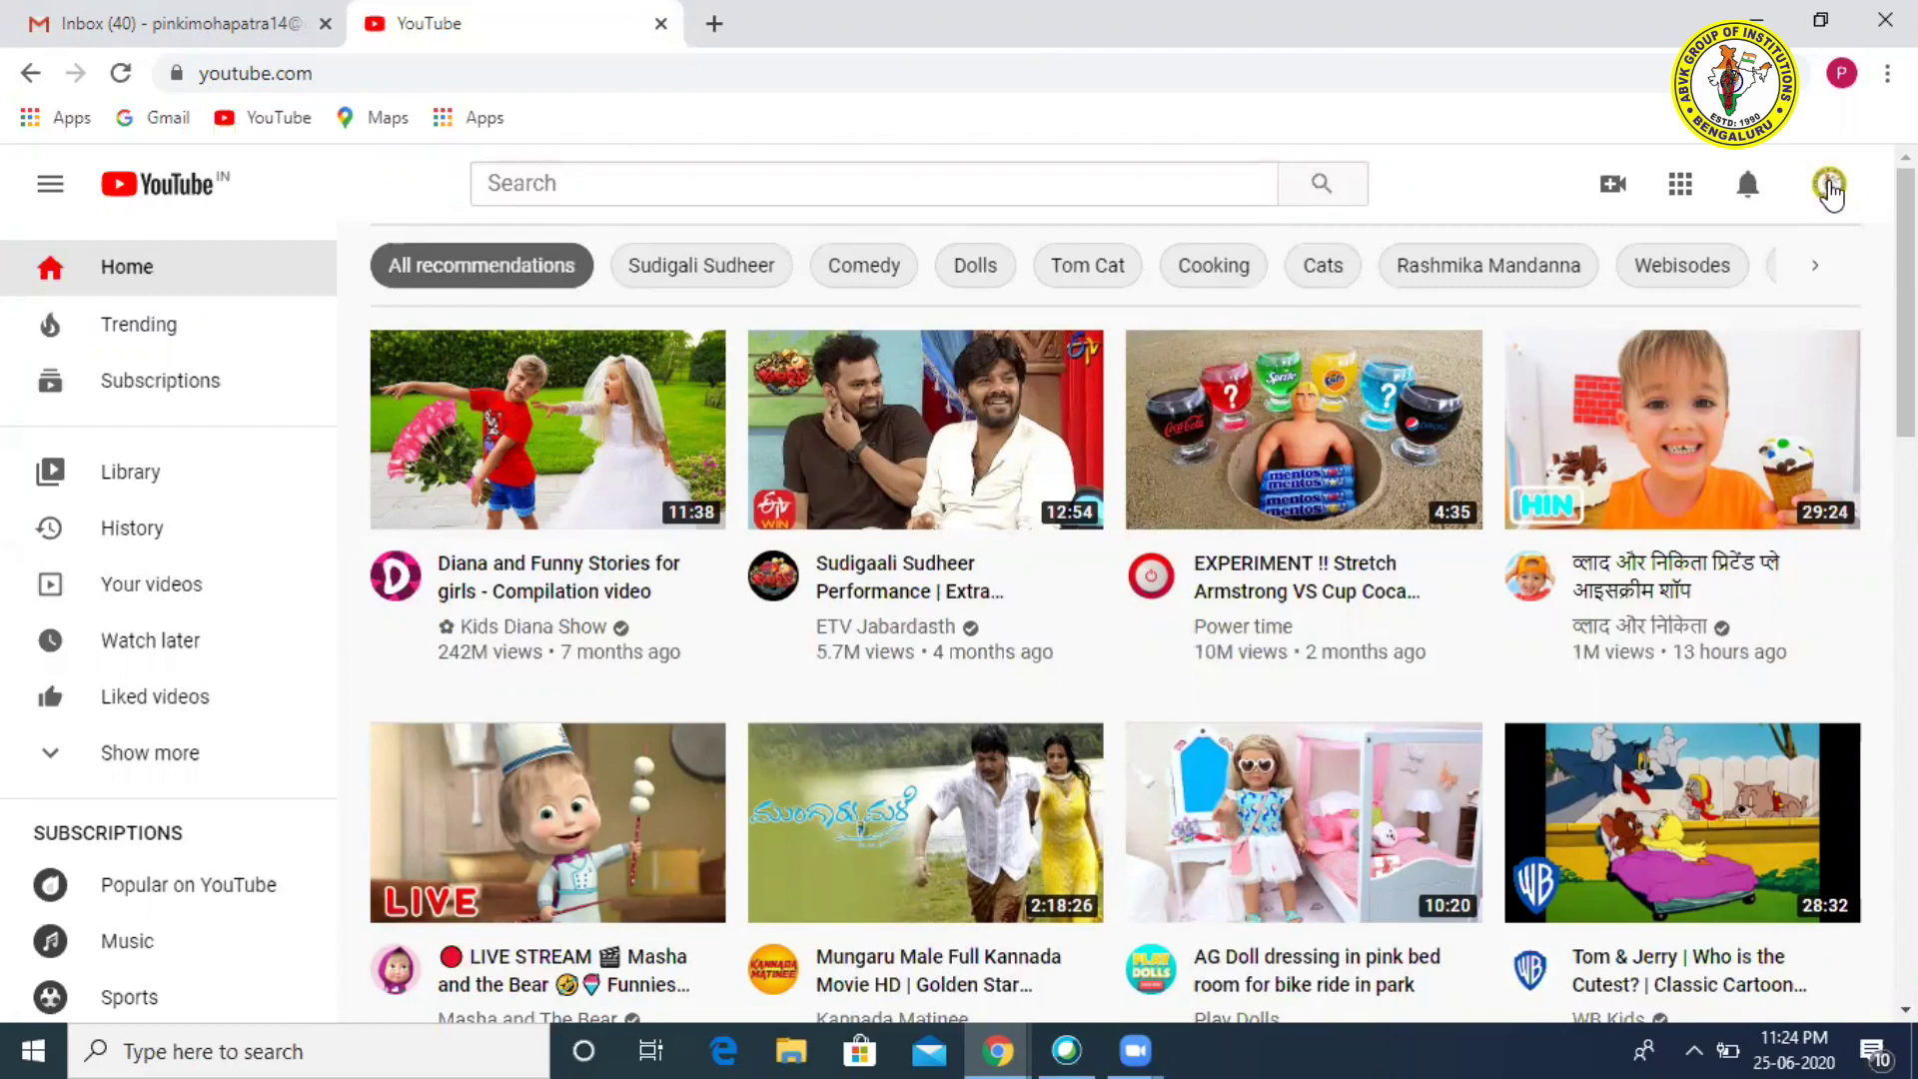
Step: Switch to the ABVK Group account on YouTube and open its channel page
click(1830, 190)
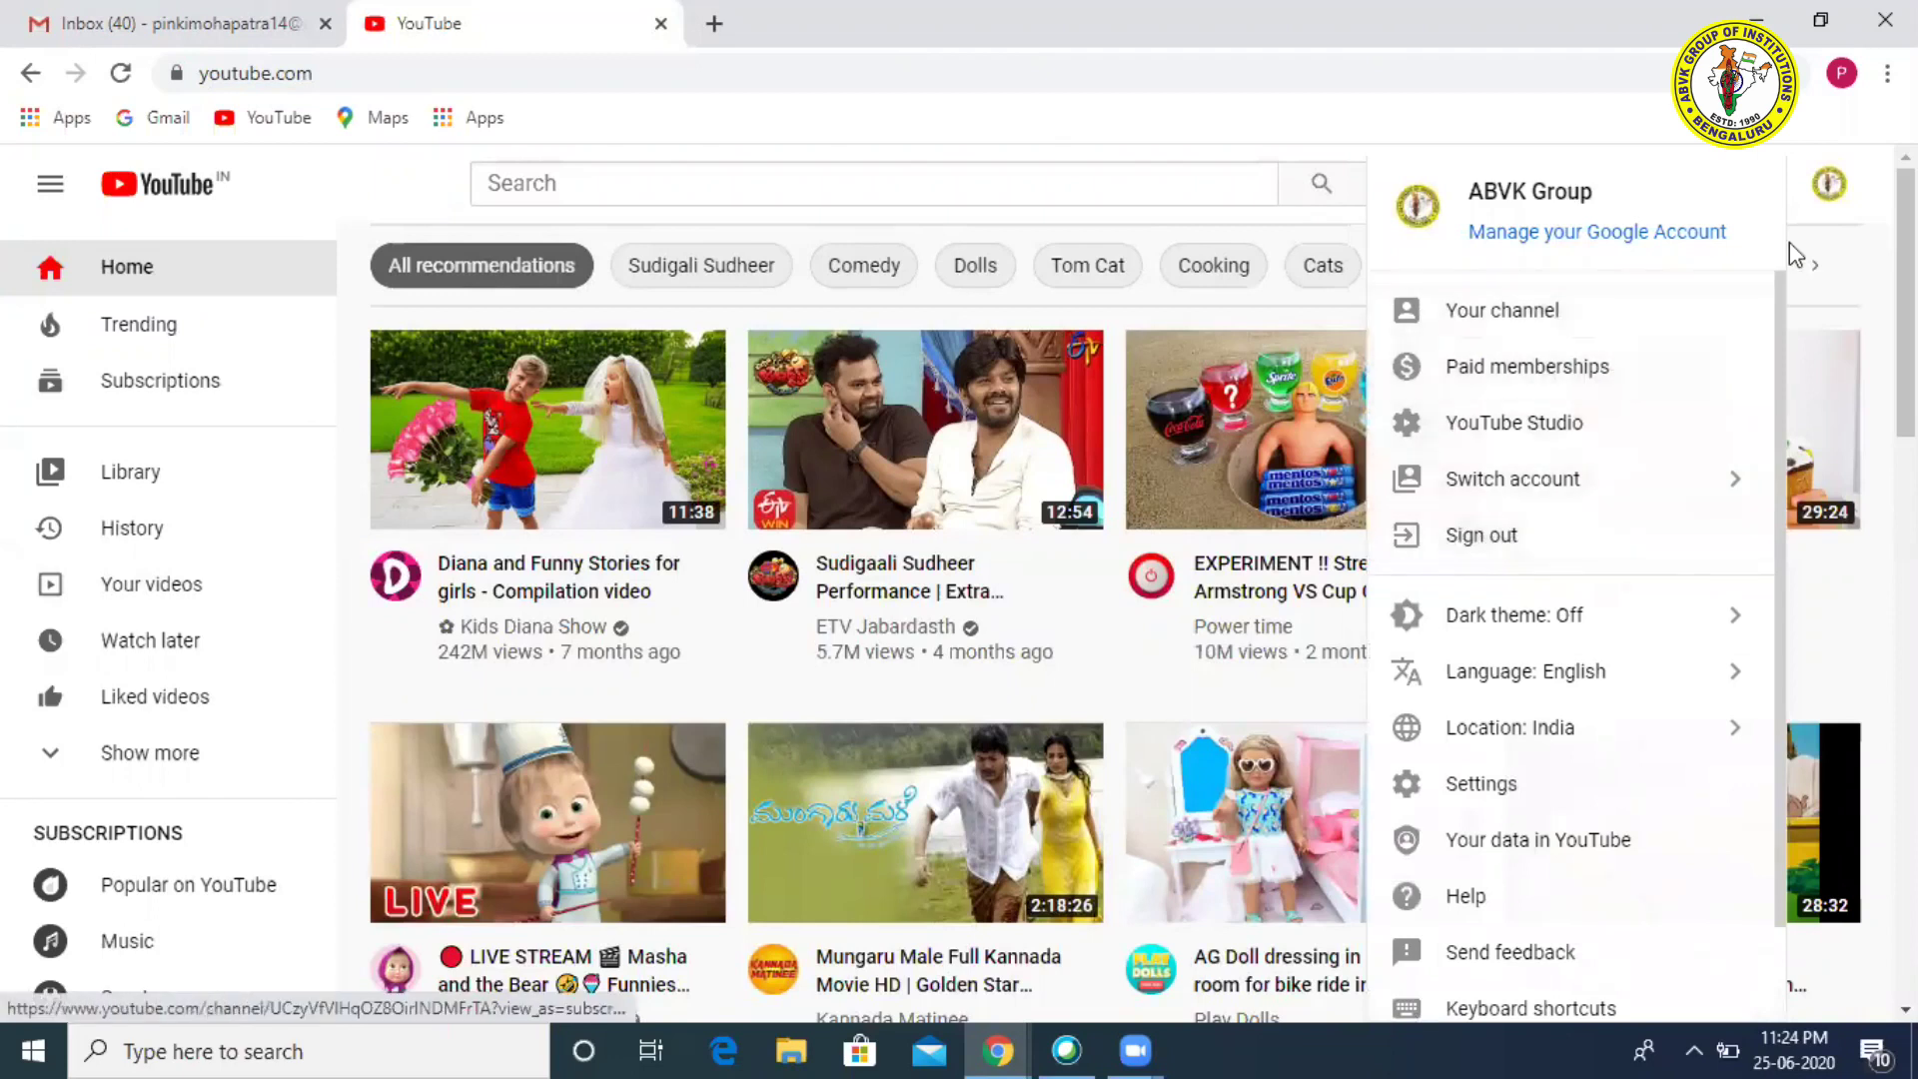
click(1584, 482)
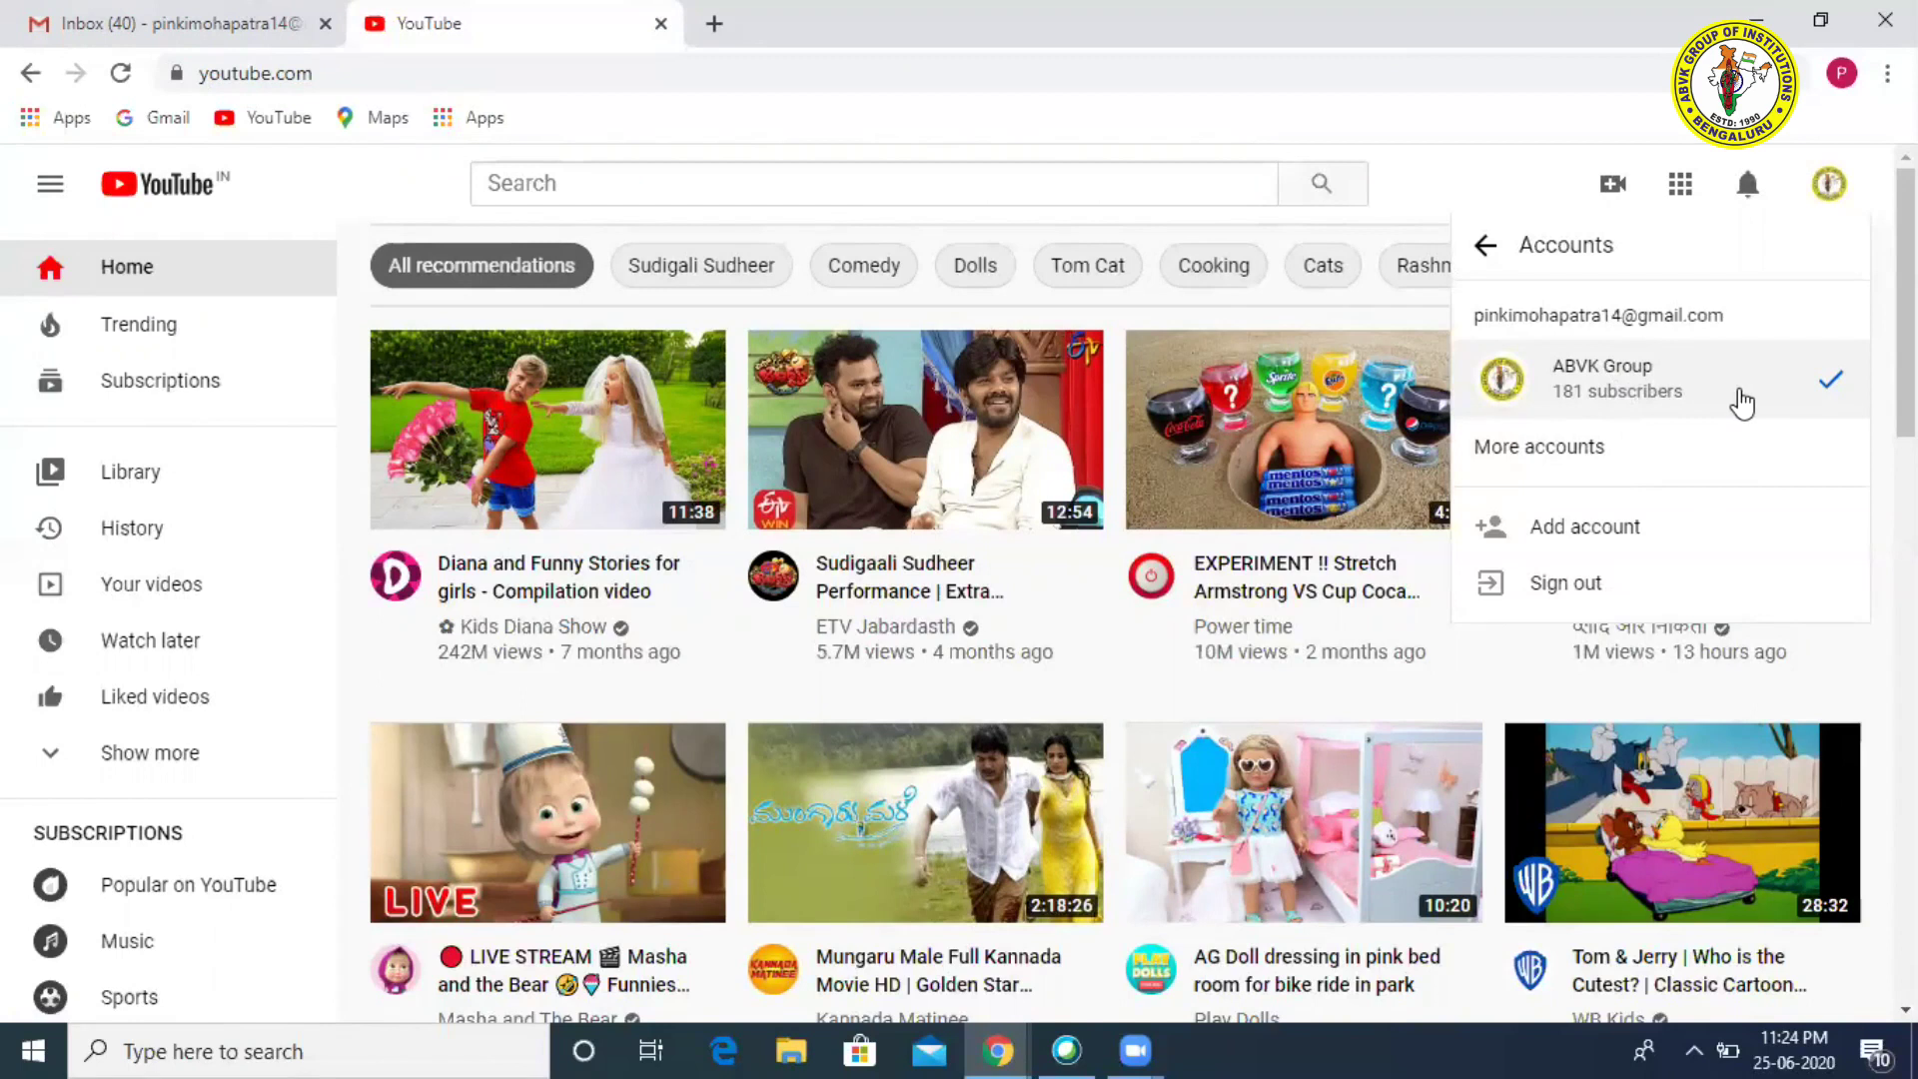
click(1741, 402)
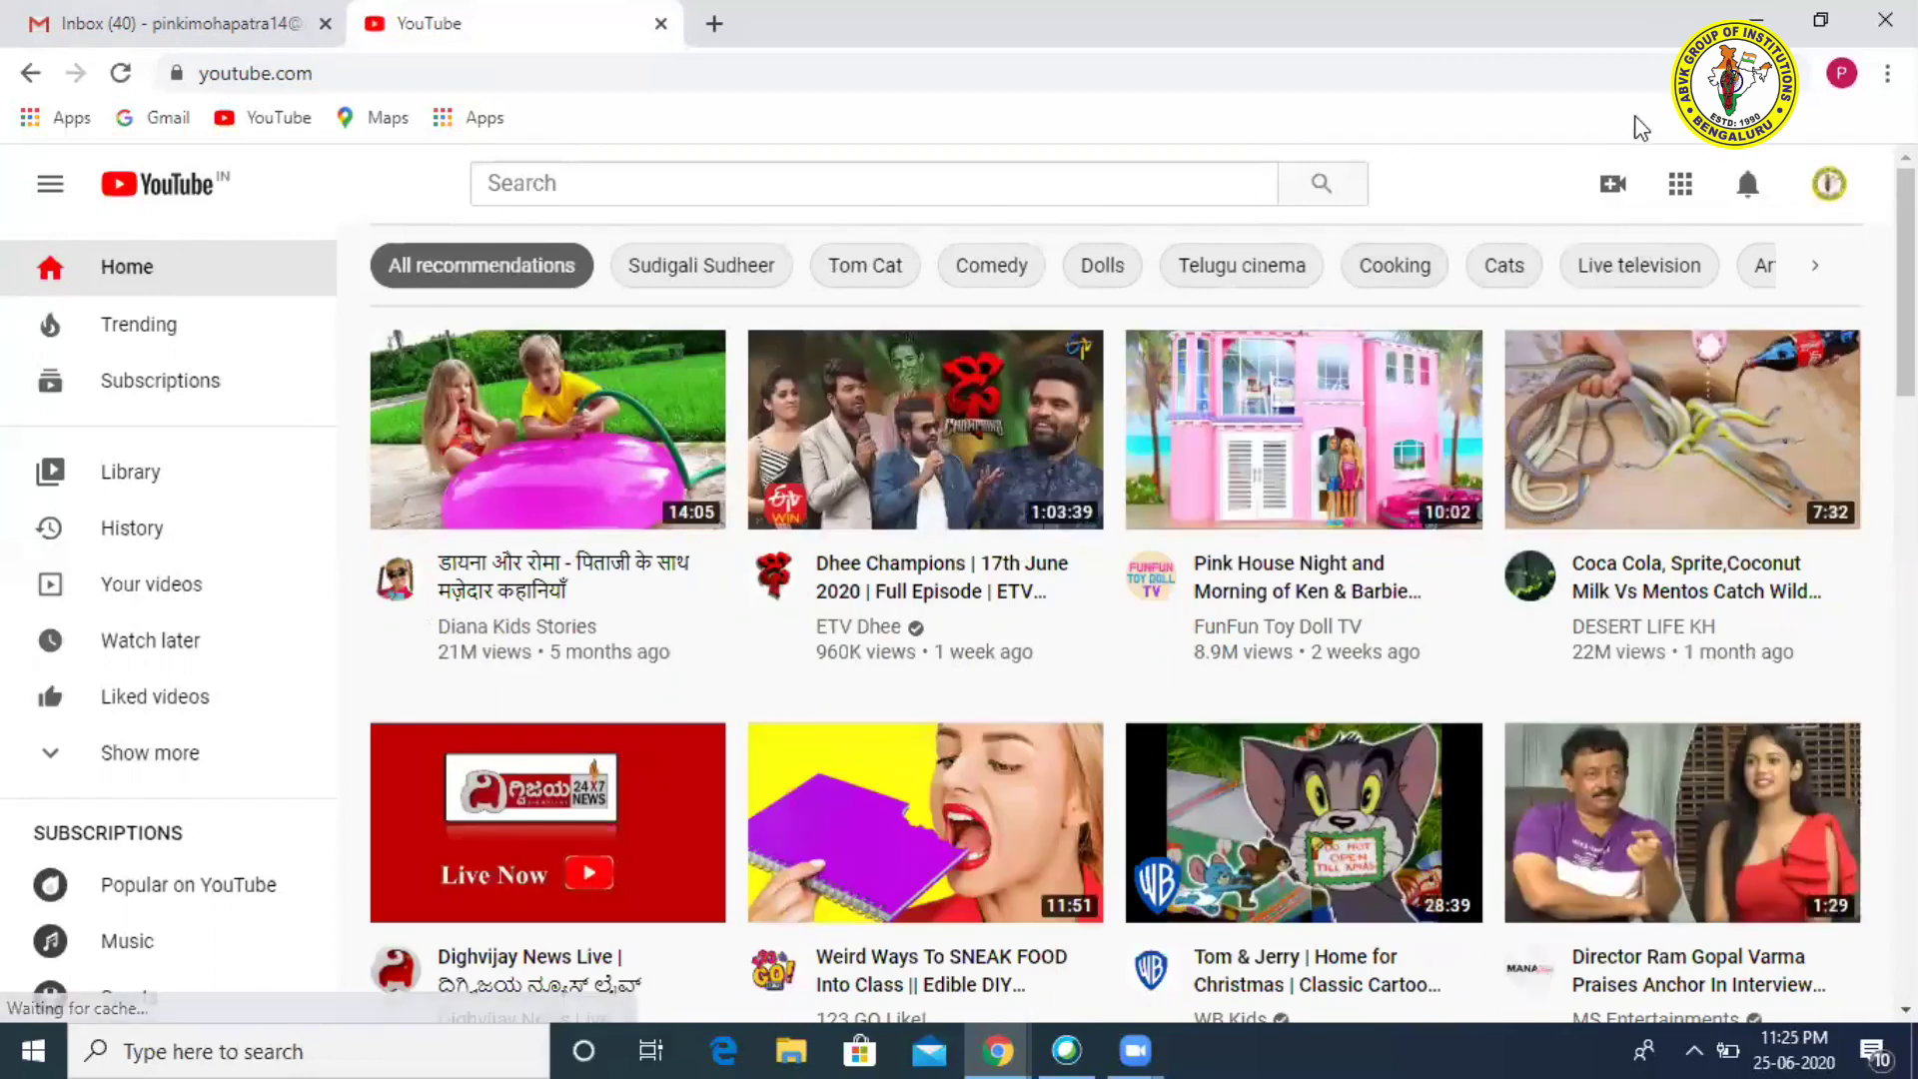
click(1827, 197)
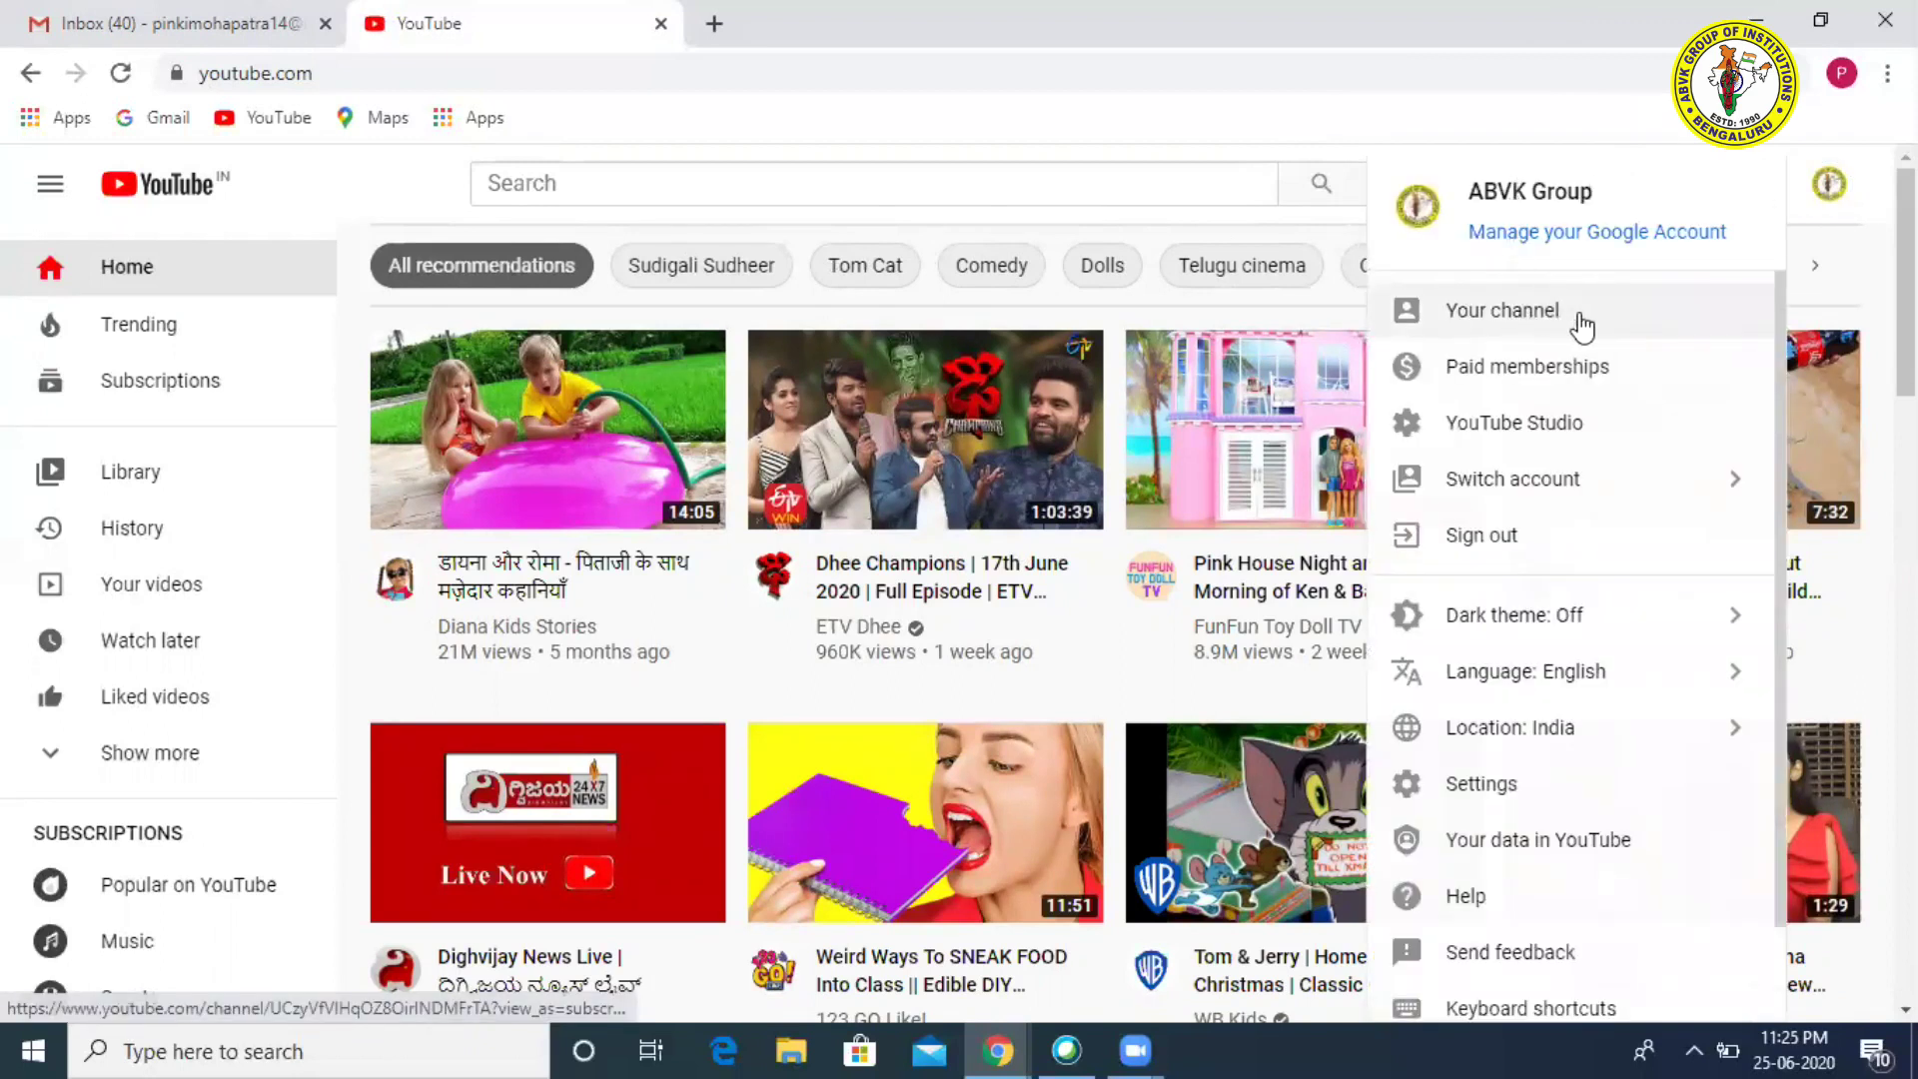
click(1550, 332)
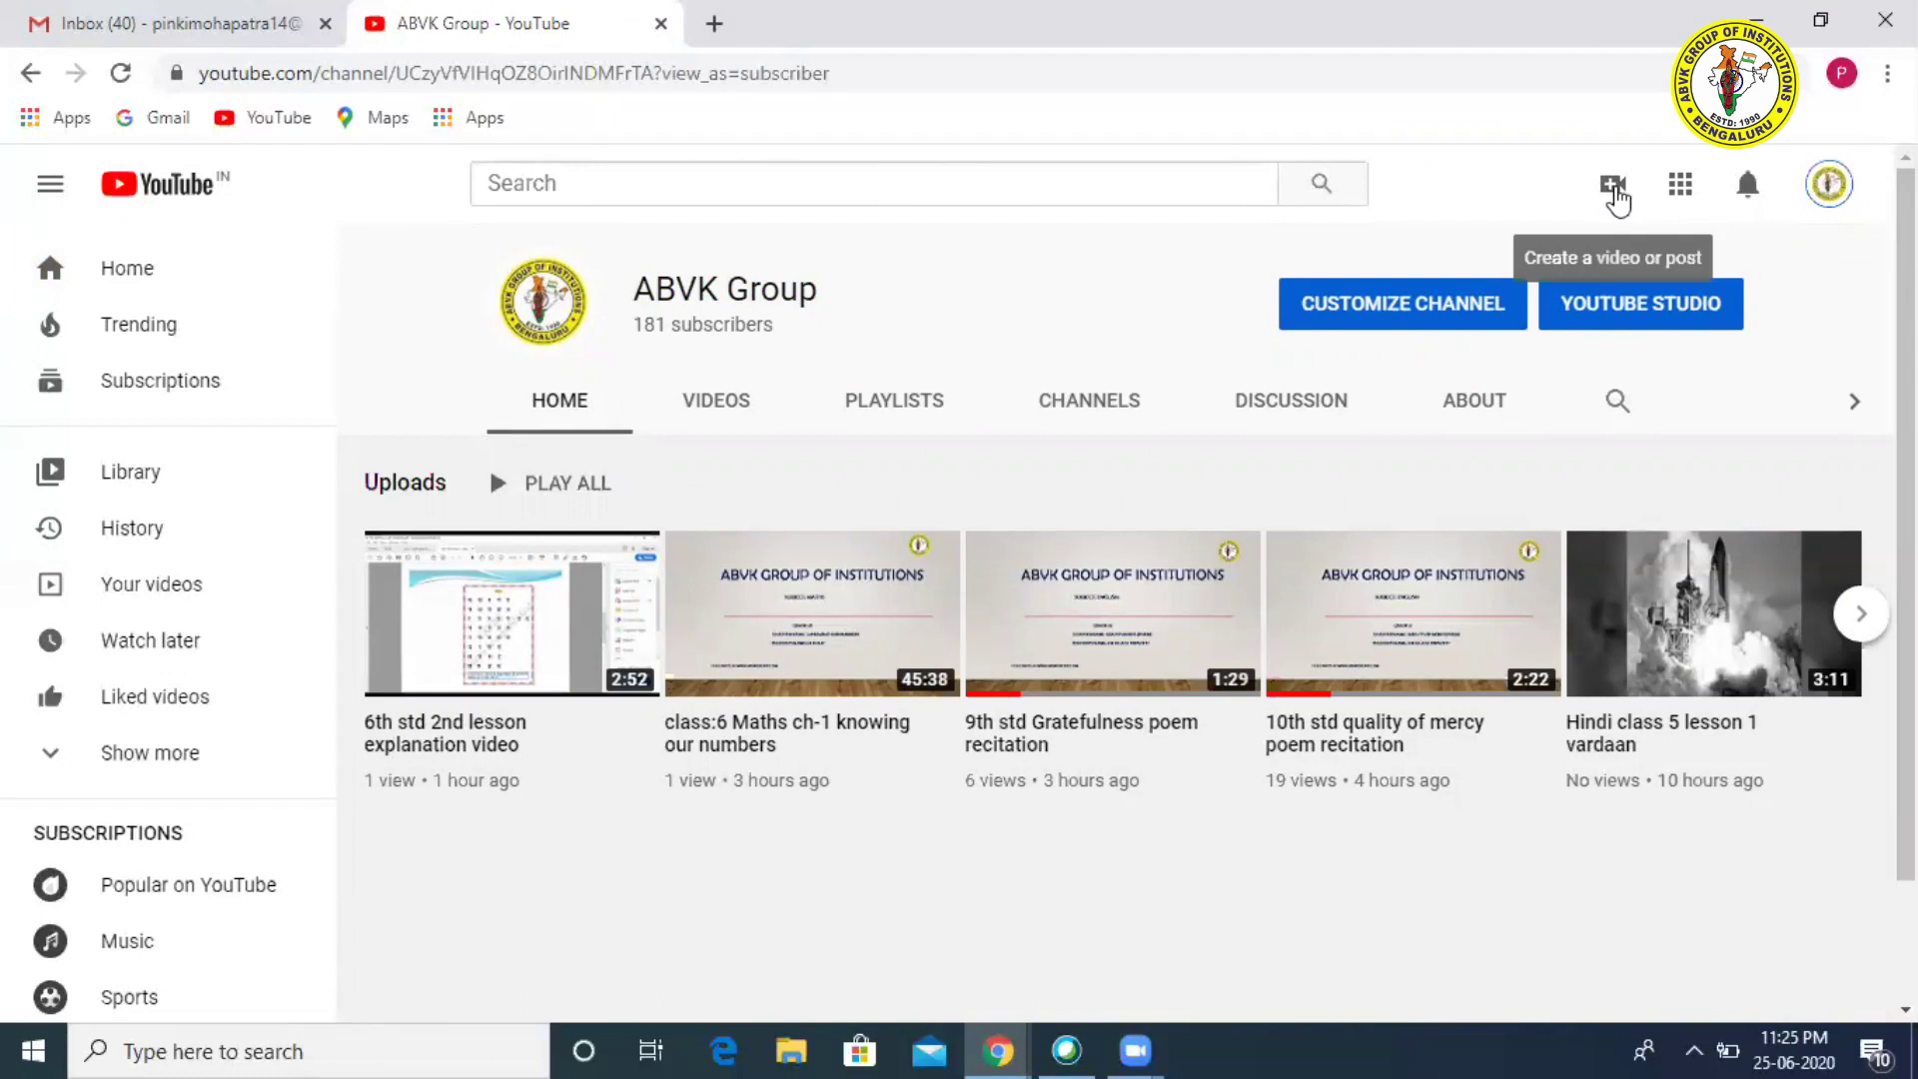
Step: Start a video upload to the channel with the ABVKGROUP file from the CPD folder on Local Disk (D:)
click(1617, 196)
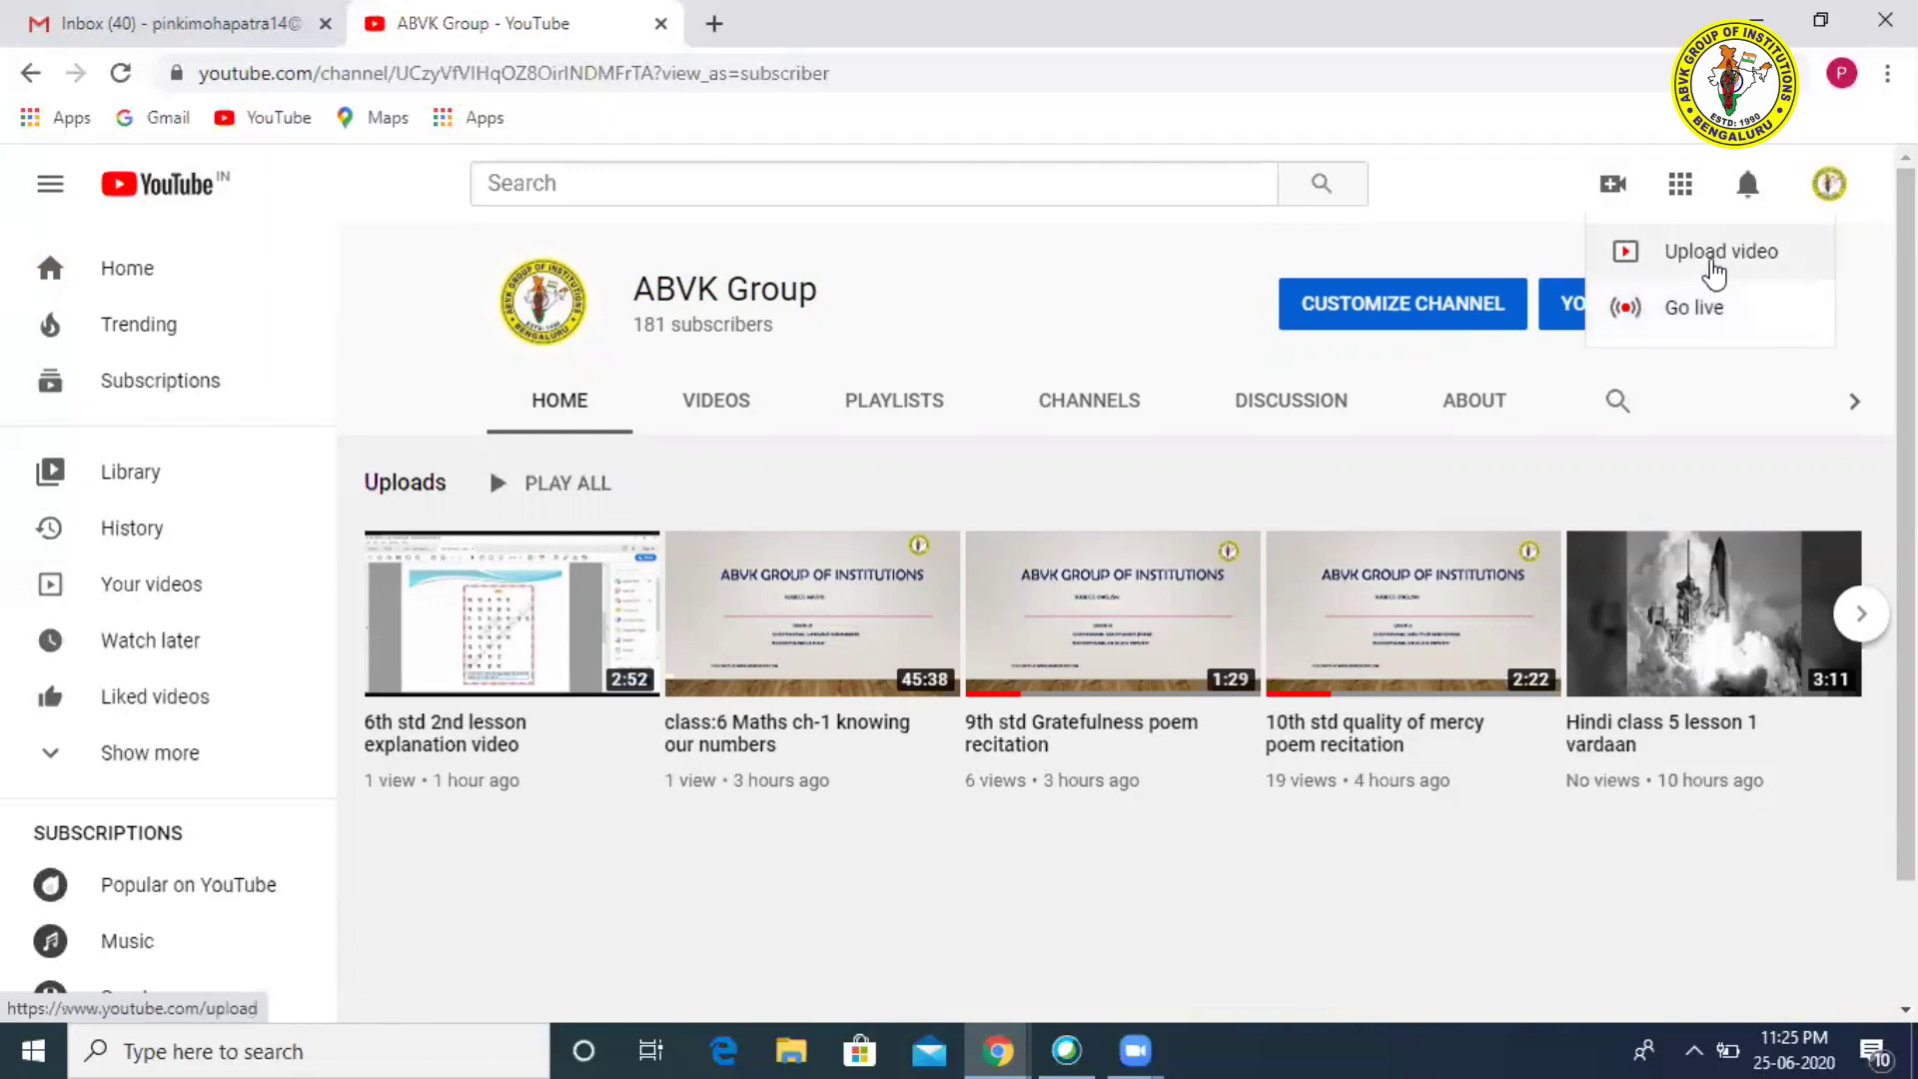
click(1712, 257)
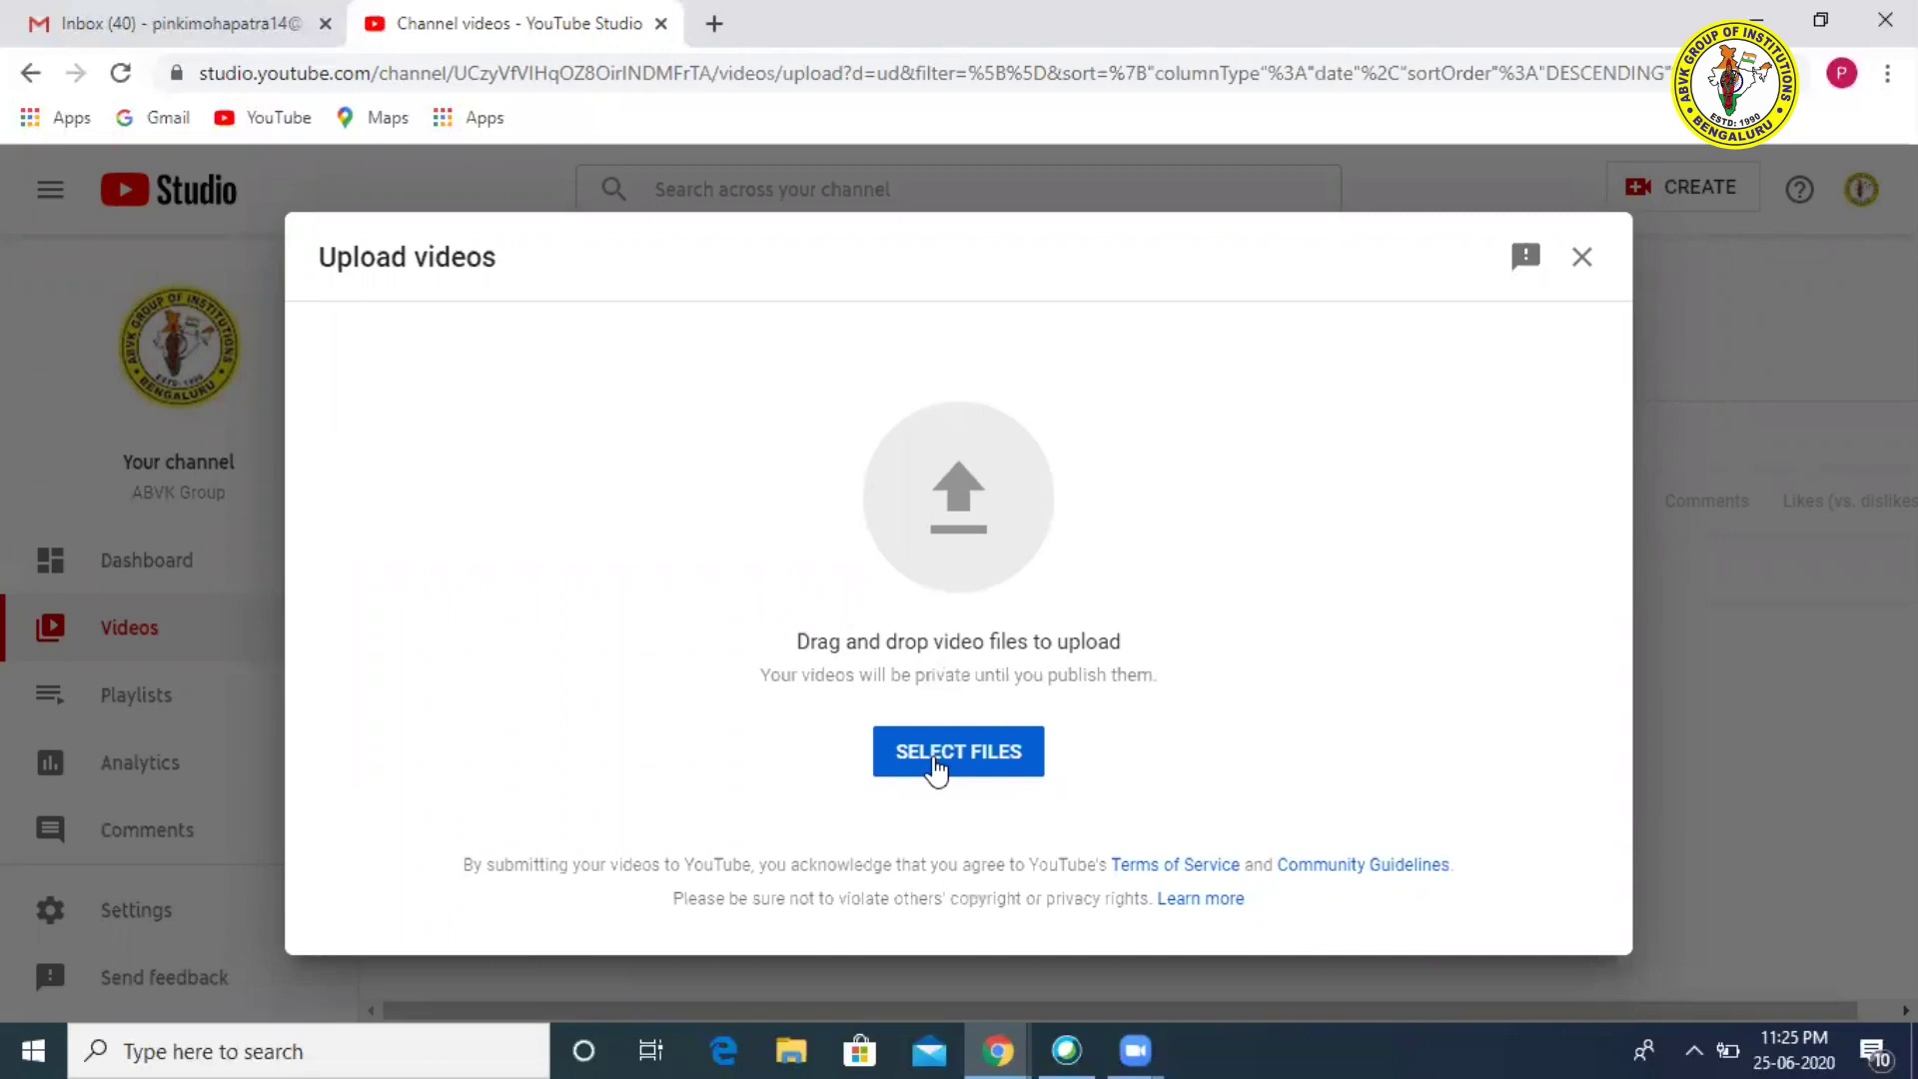
click(936, 769)
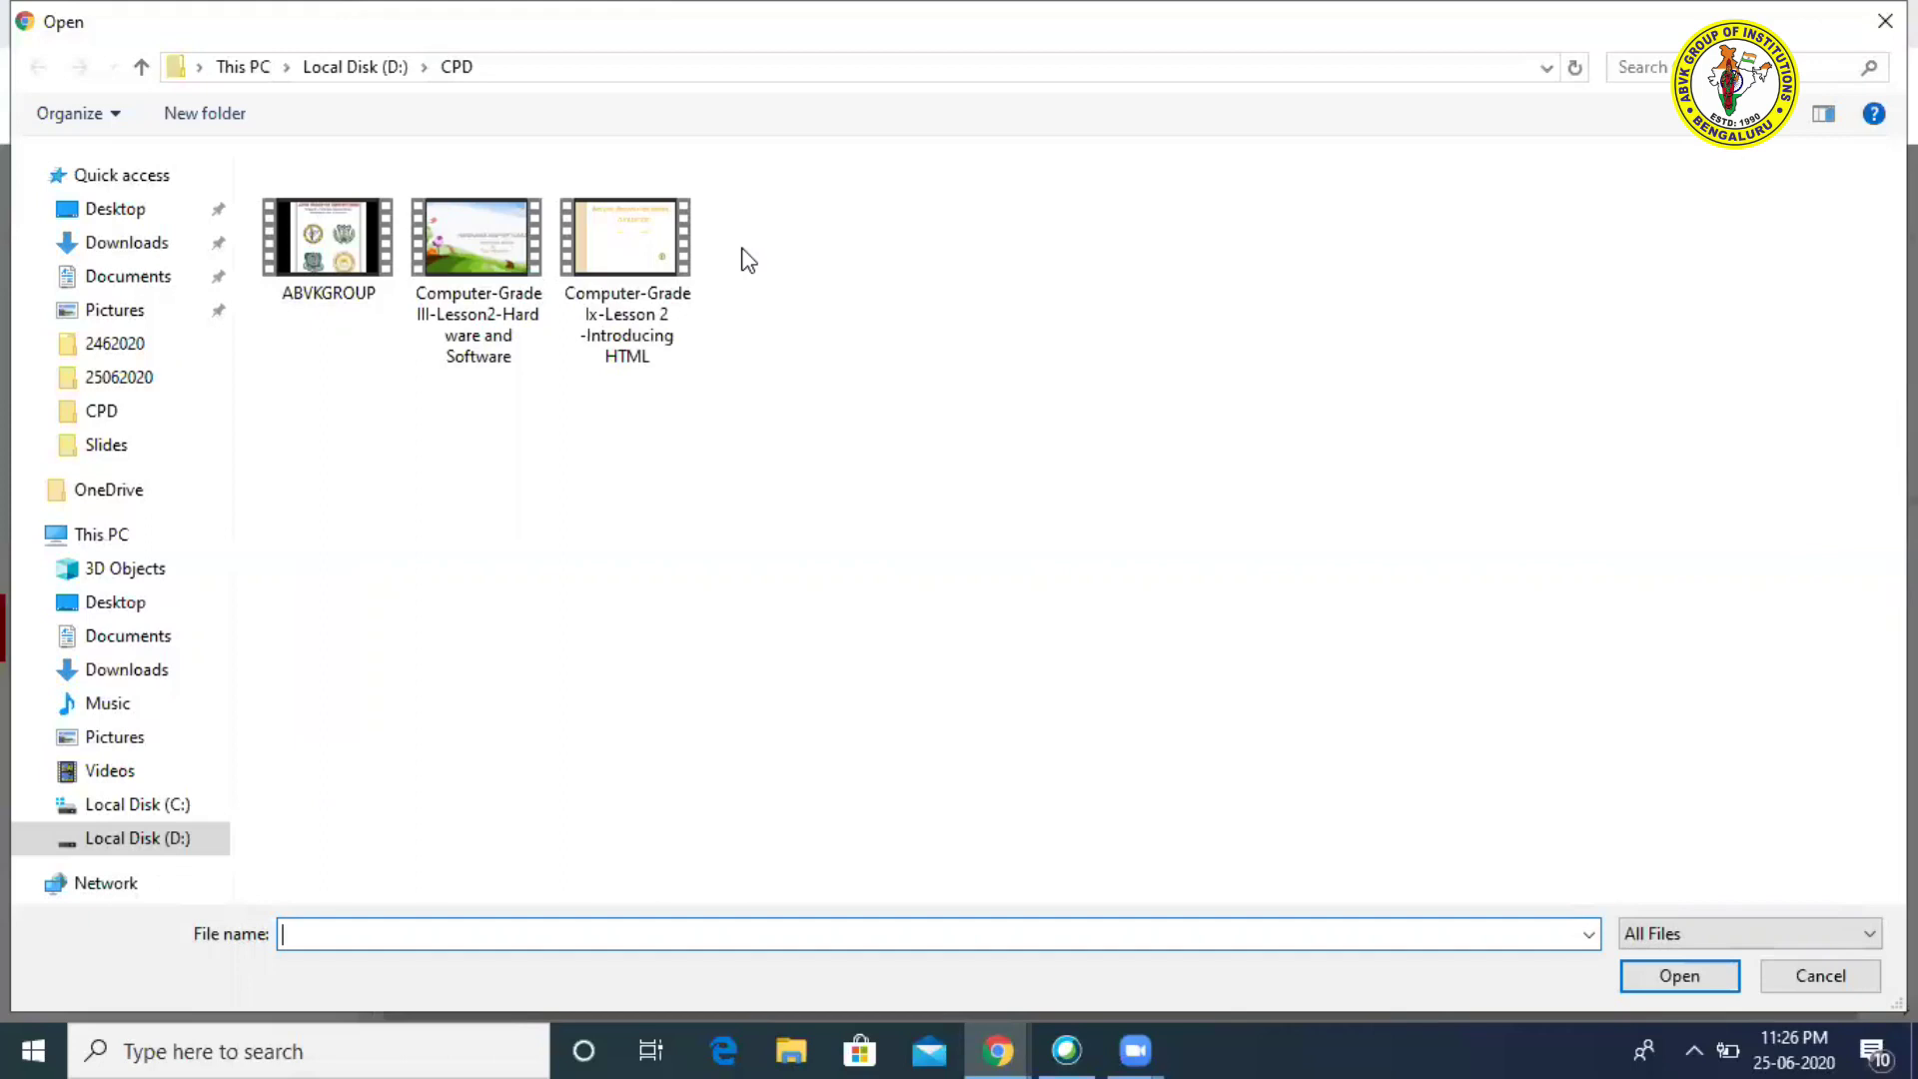
click(325, 228)
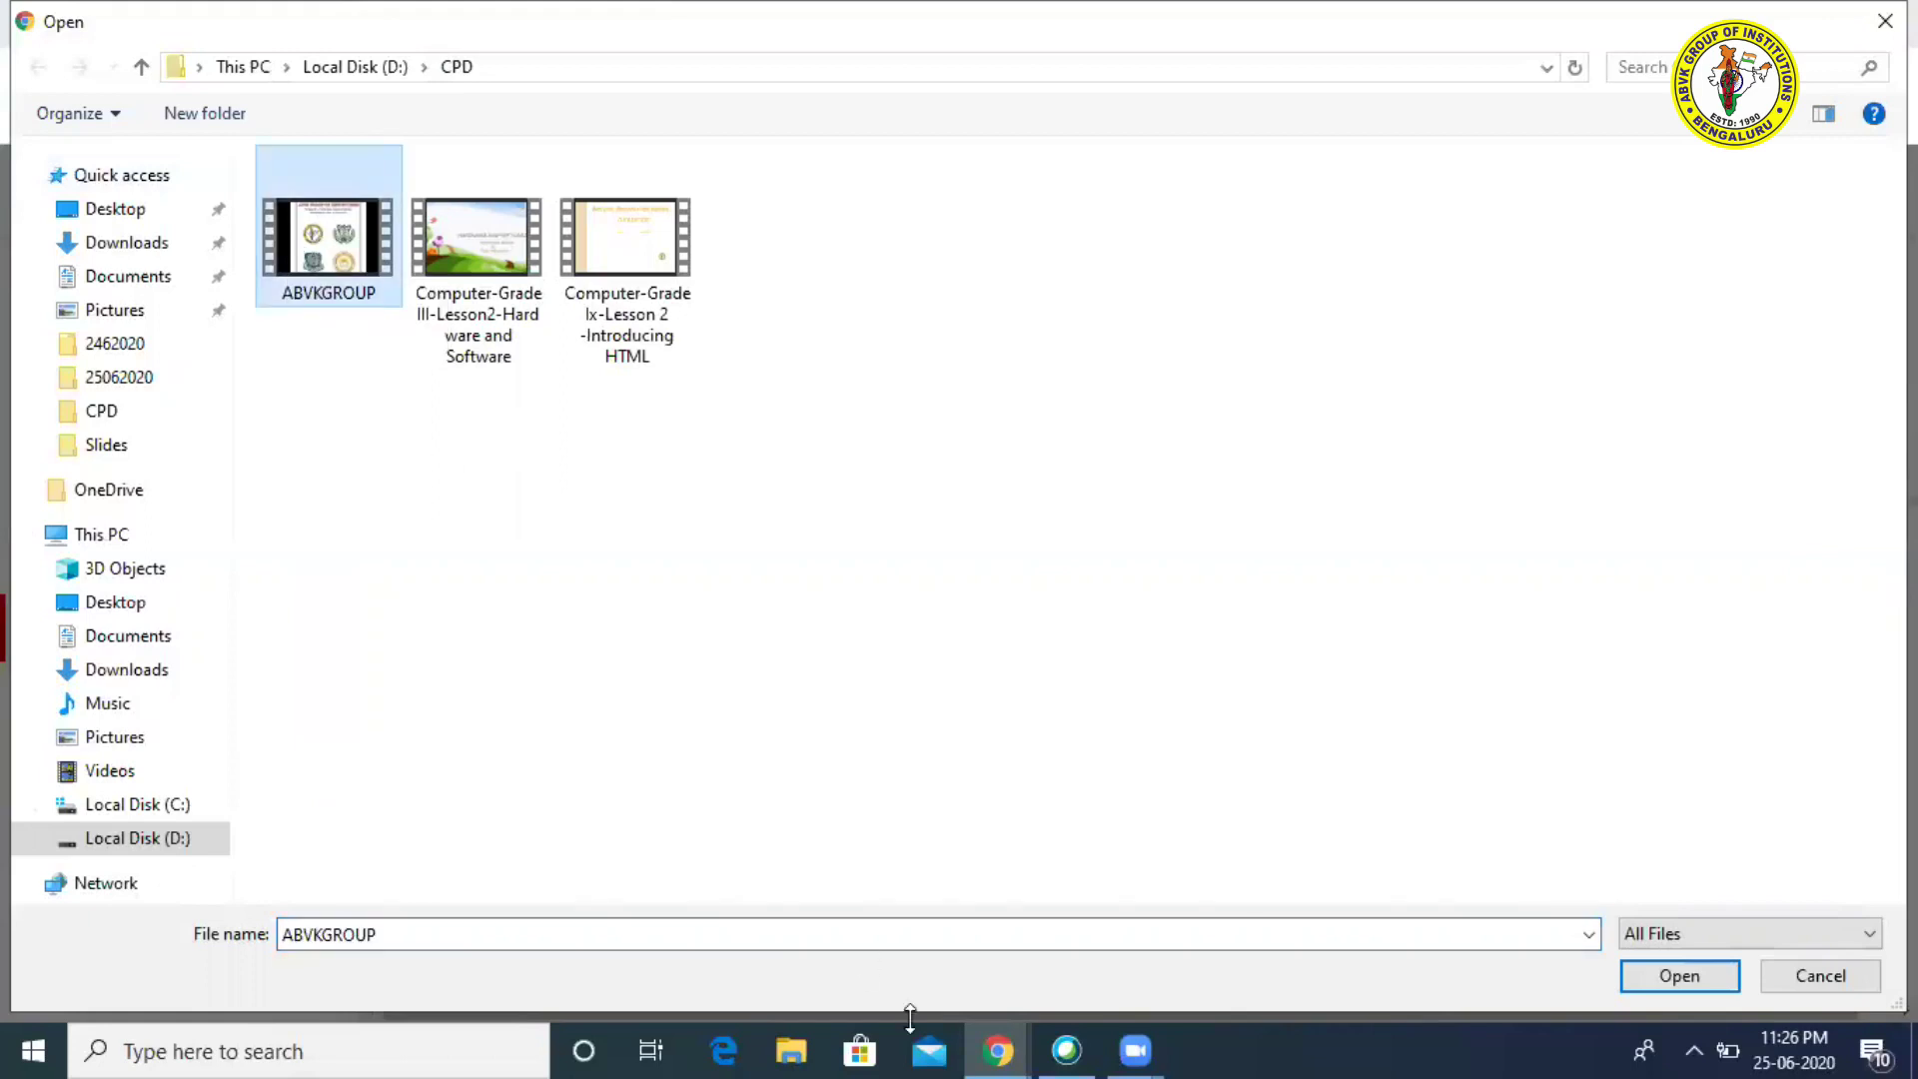
click(1683, 977)
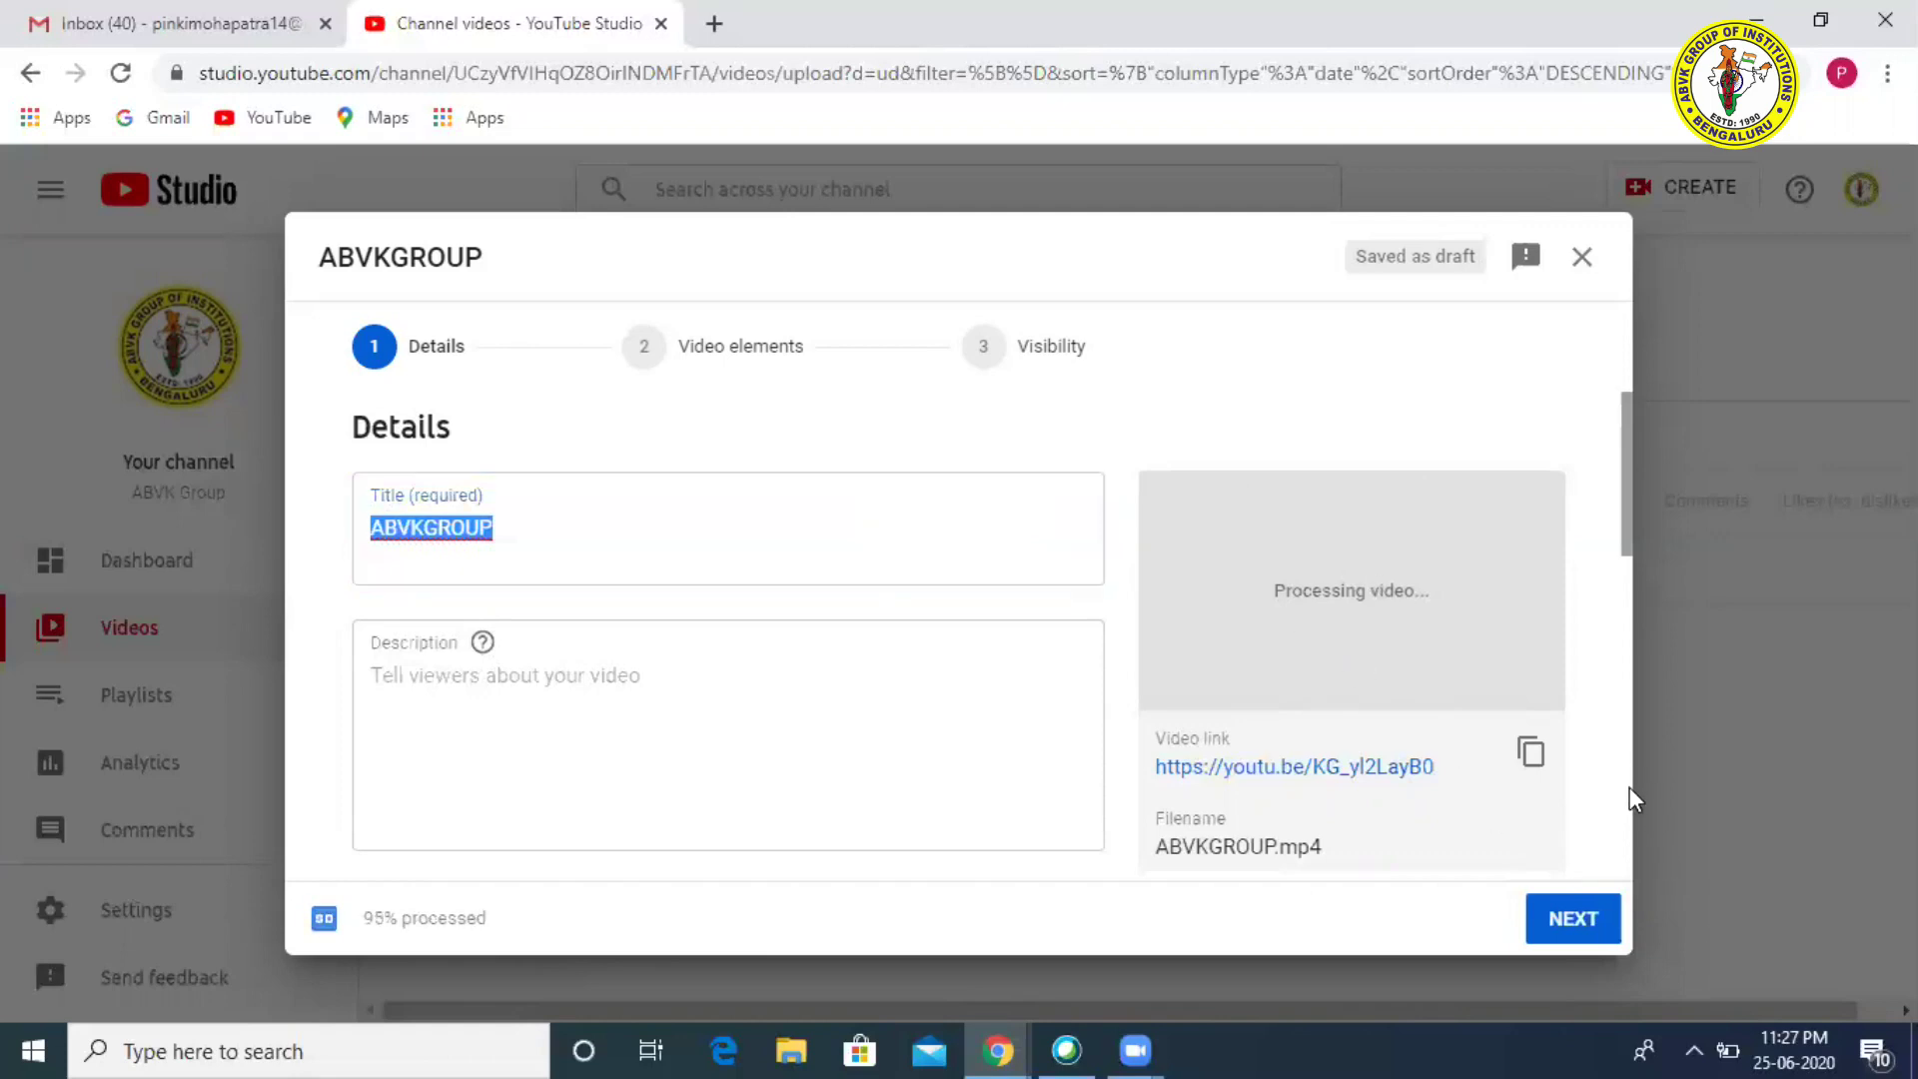
Step: Upload the Format2 image from the desktopdetails folder on the Desktop as the video's custom thumbnail
scroll(1629, 787, down, 10)
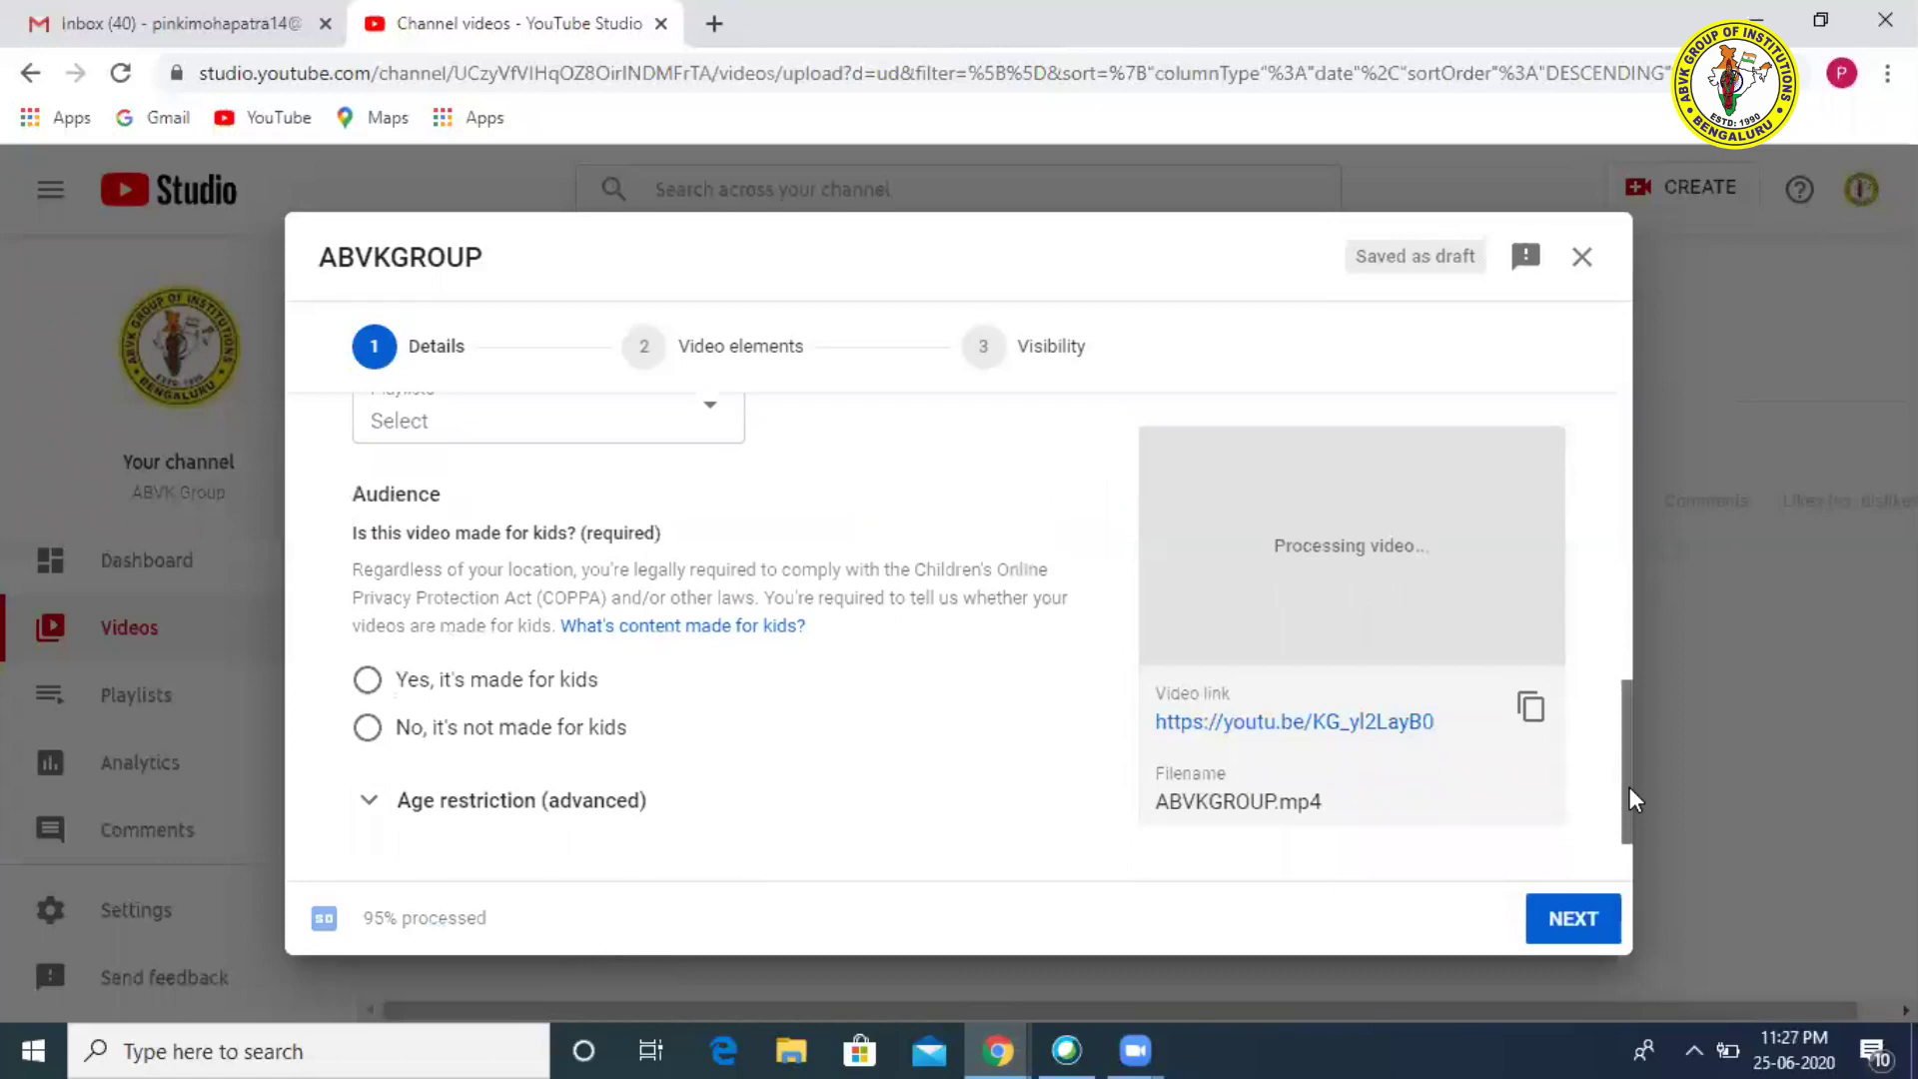
click(1626, 603)
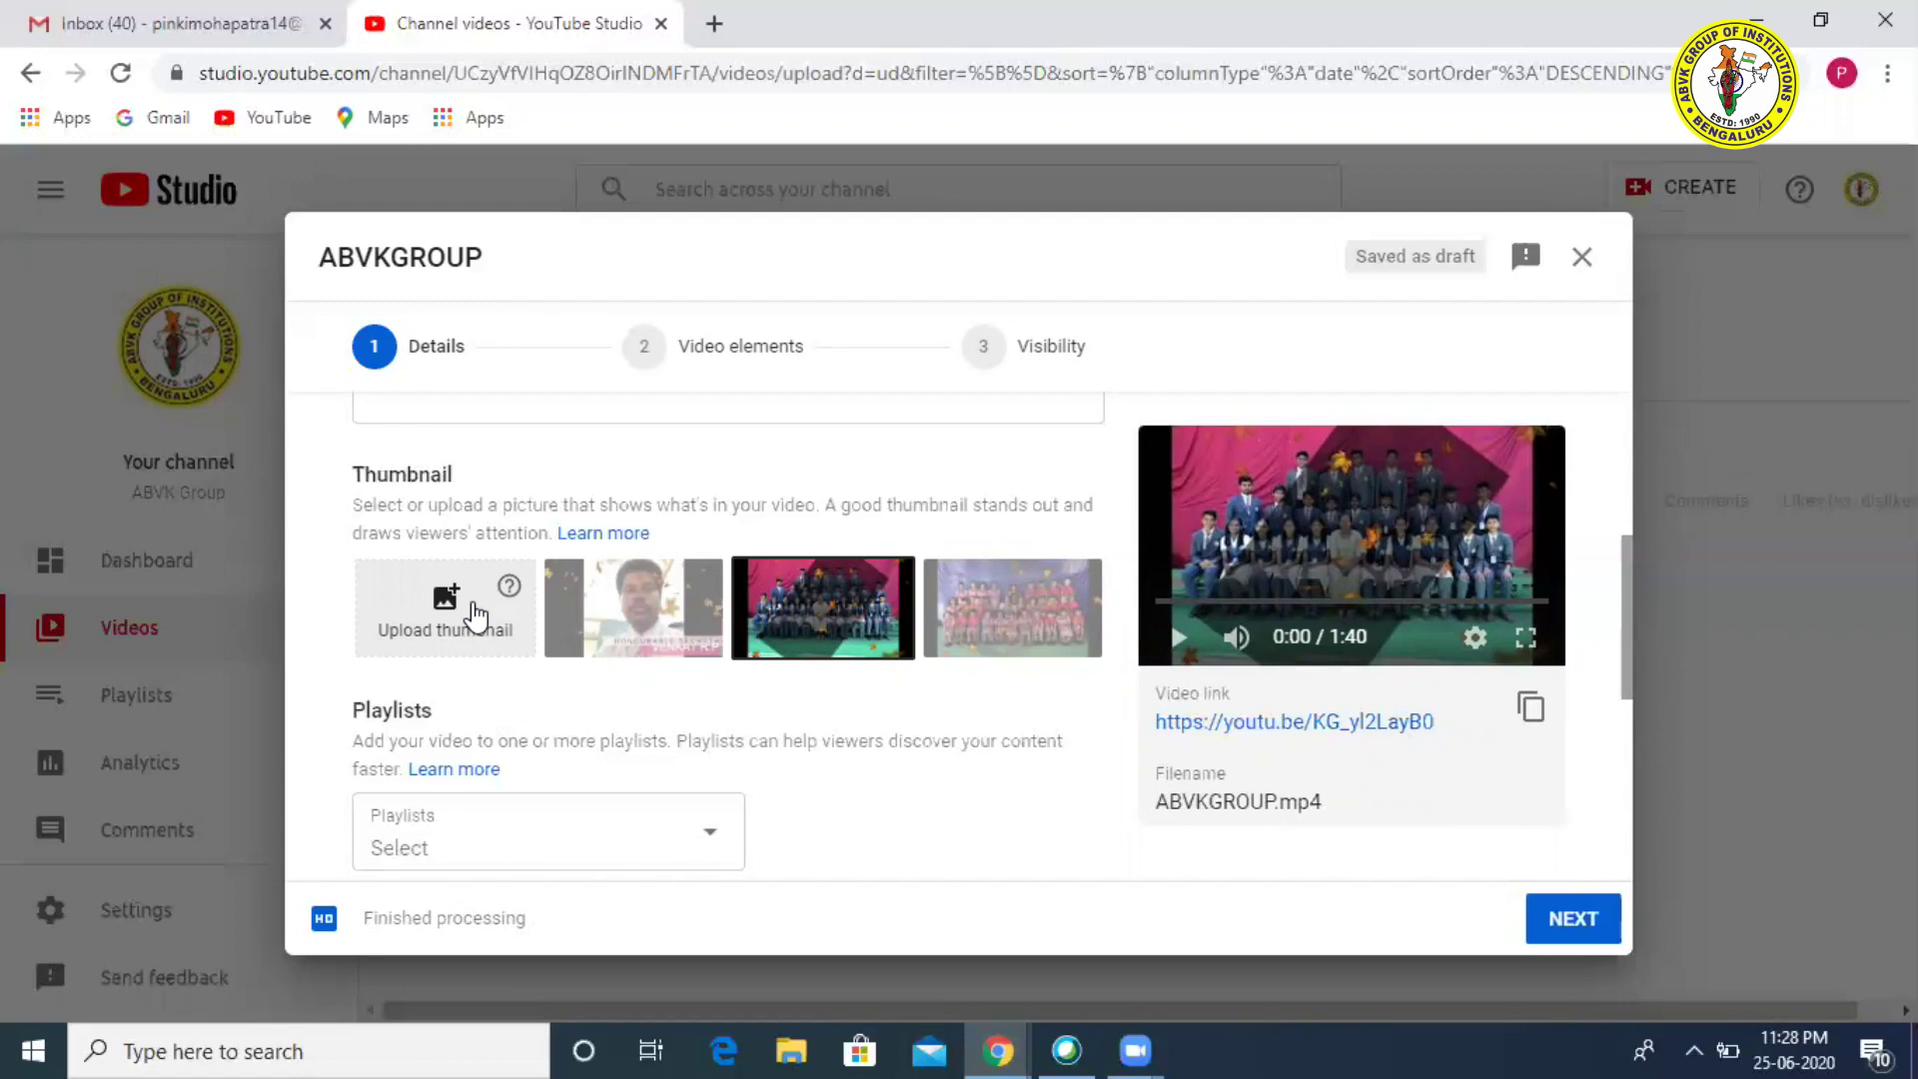
click(474, 615)
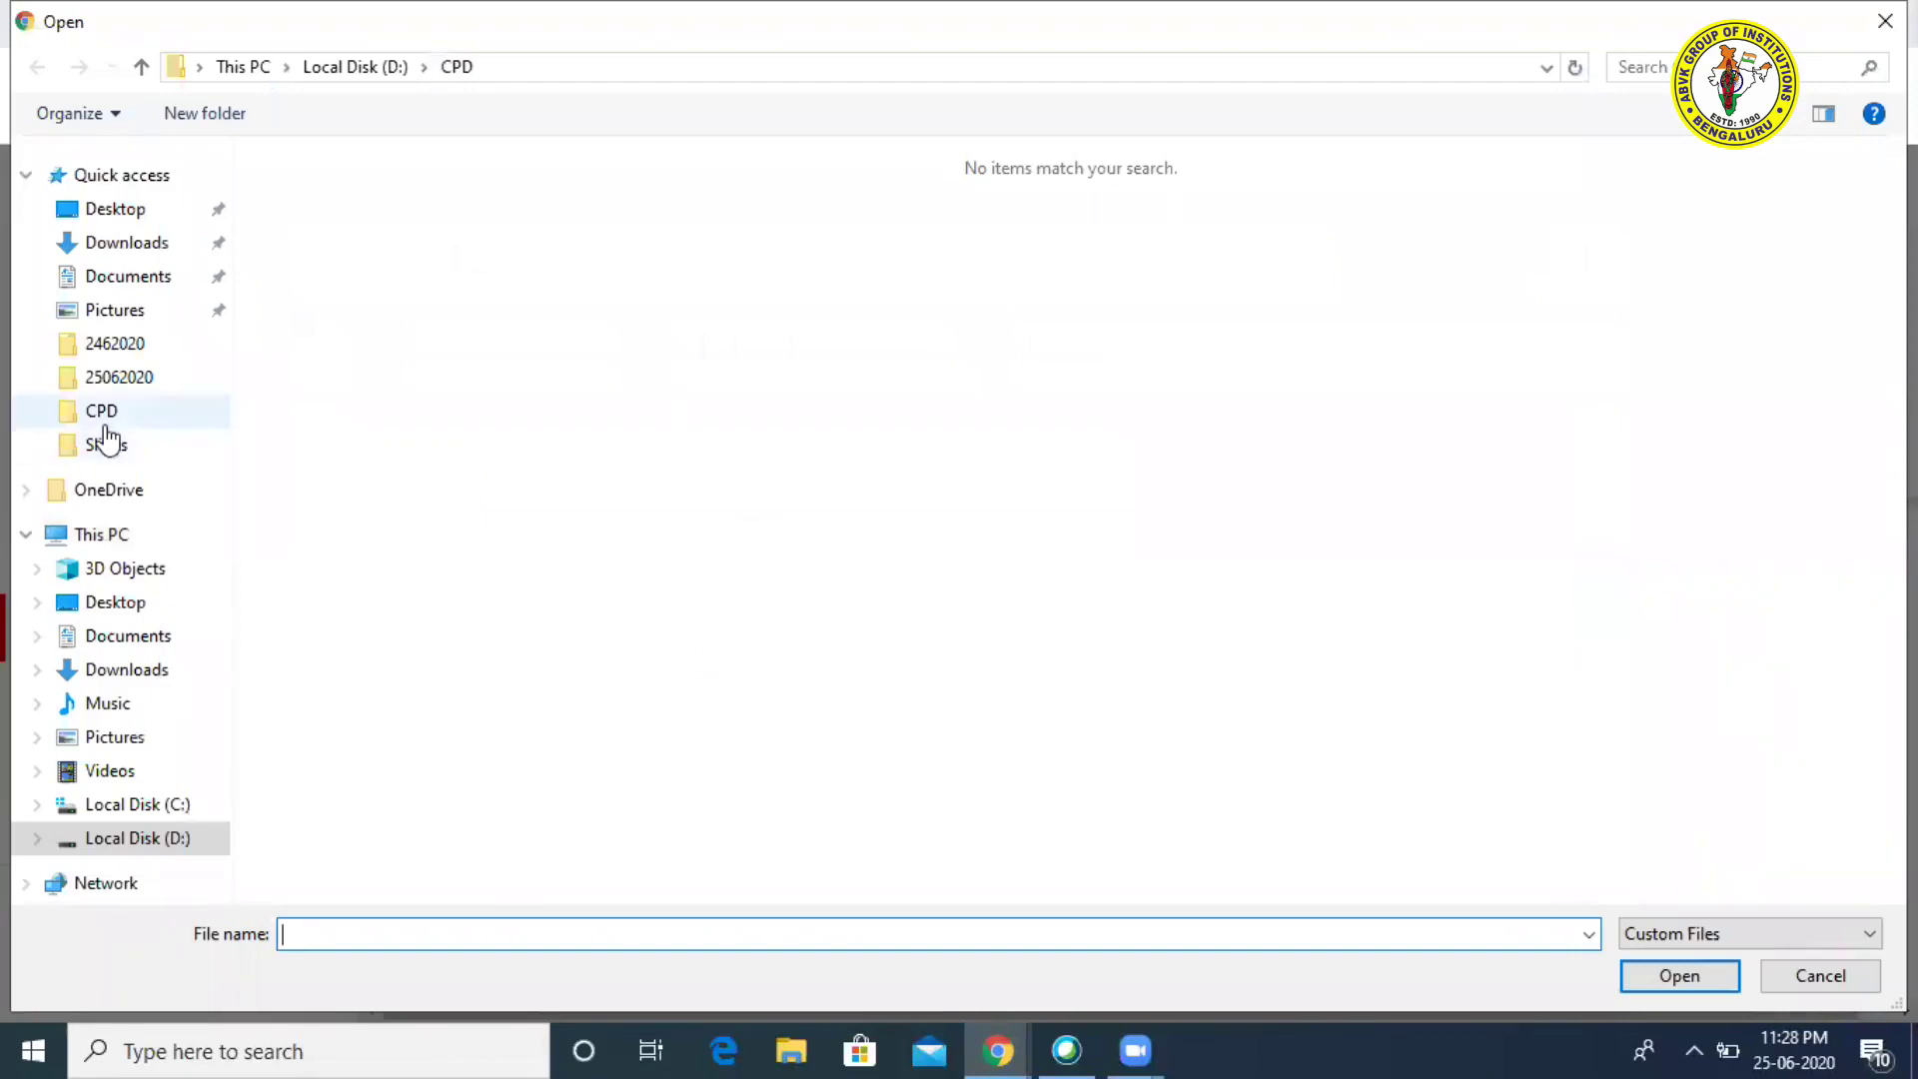
click(115, 213)
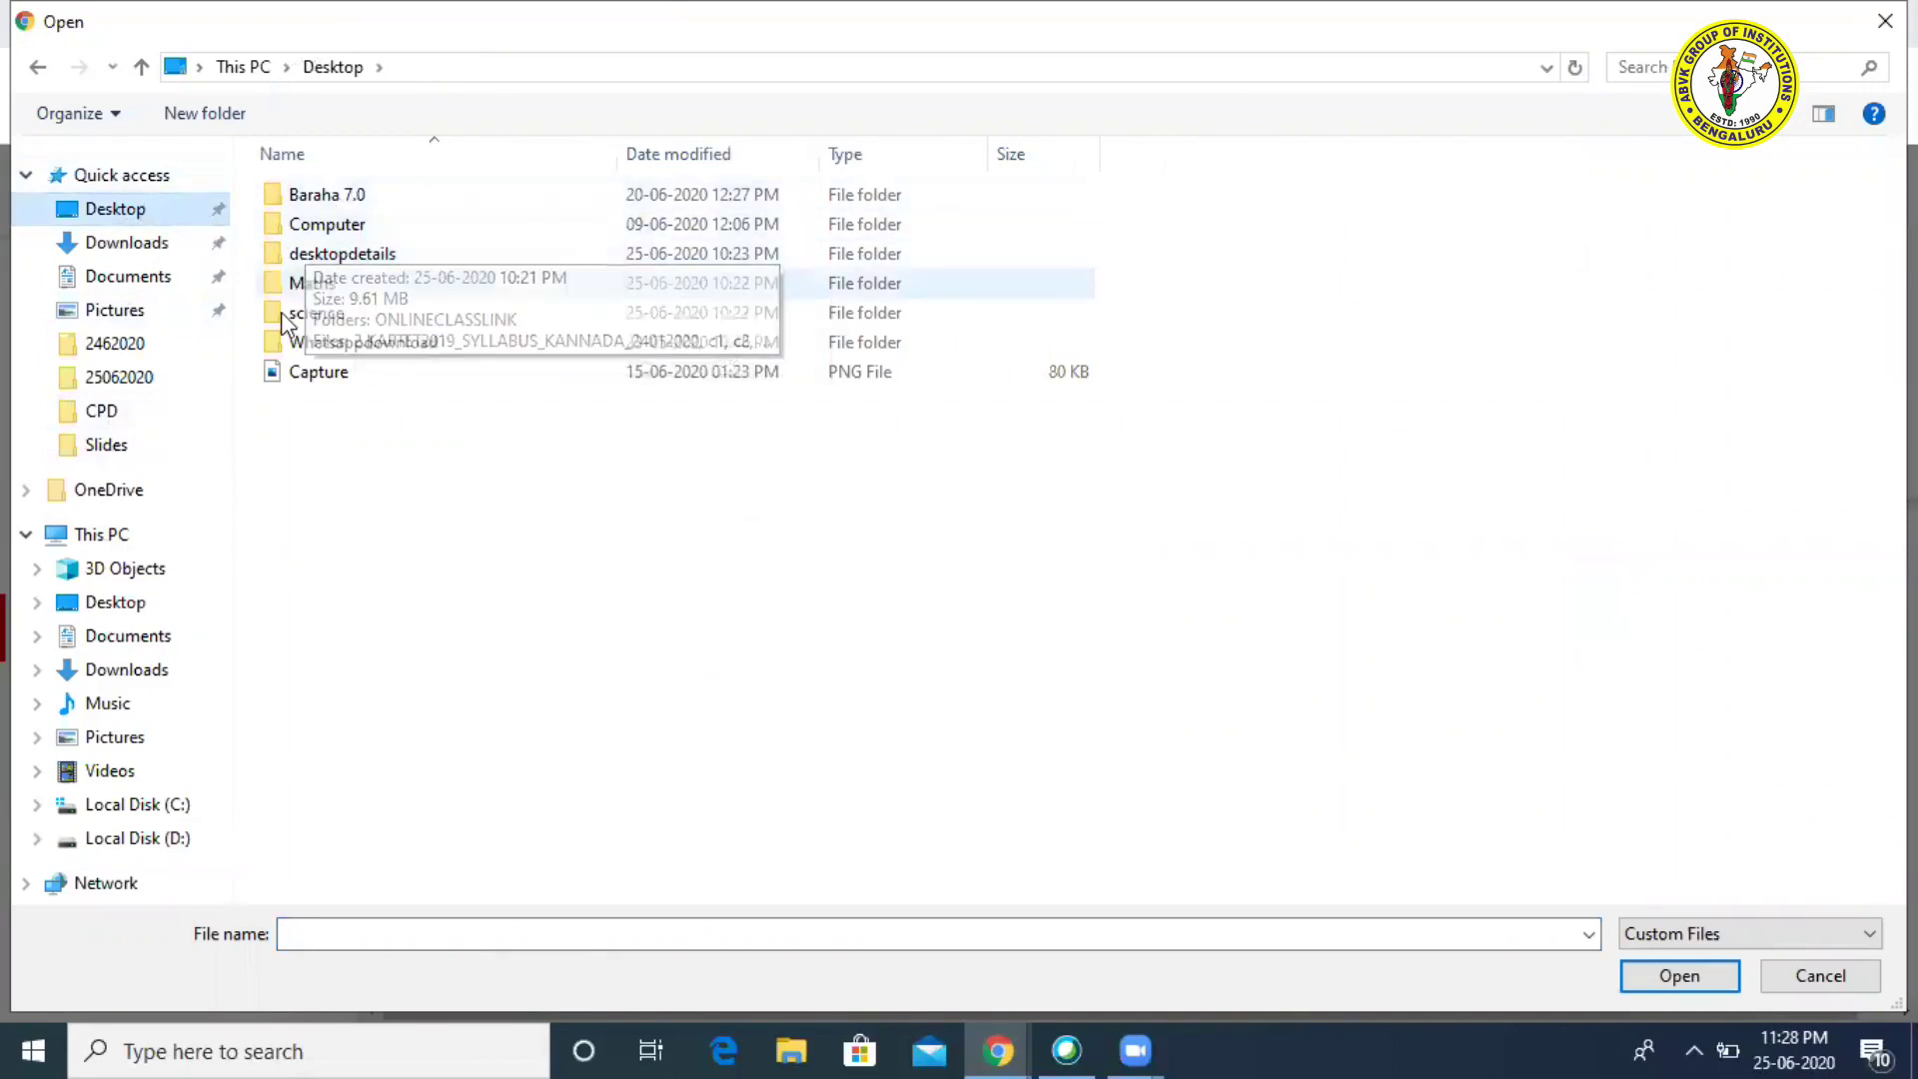
double_click(385, 257)
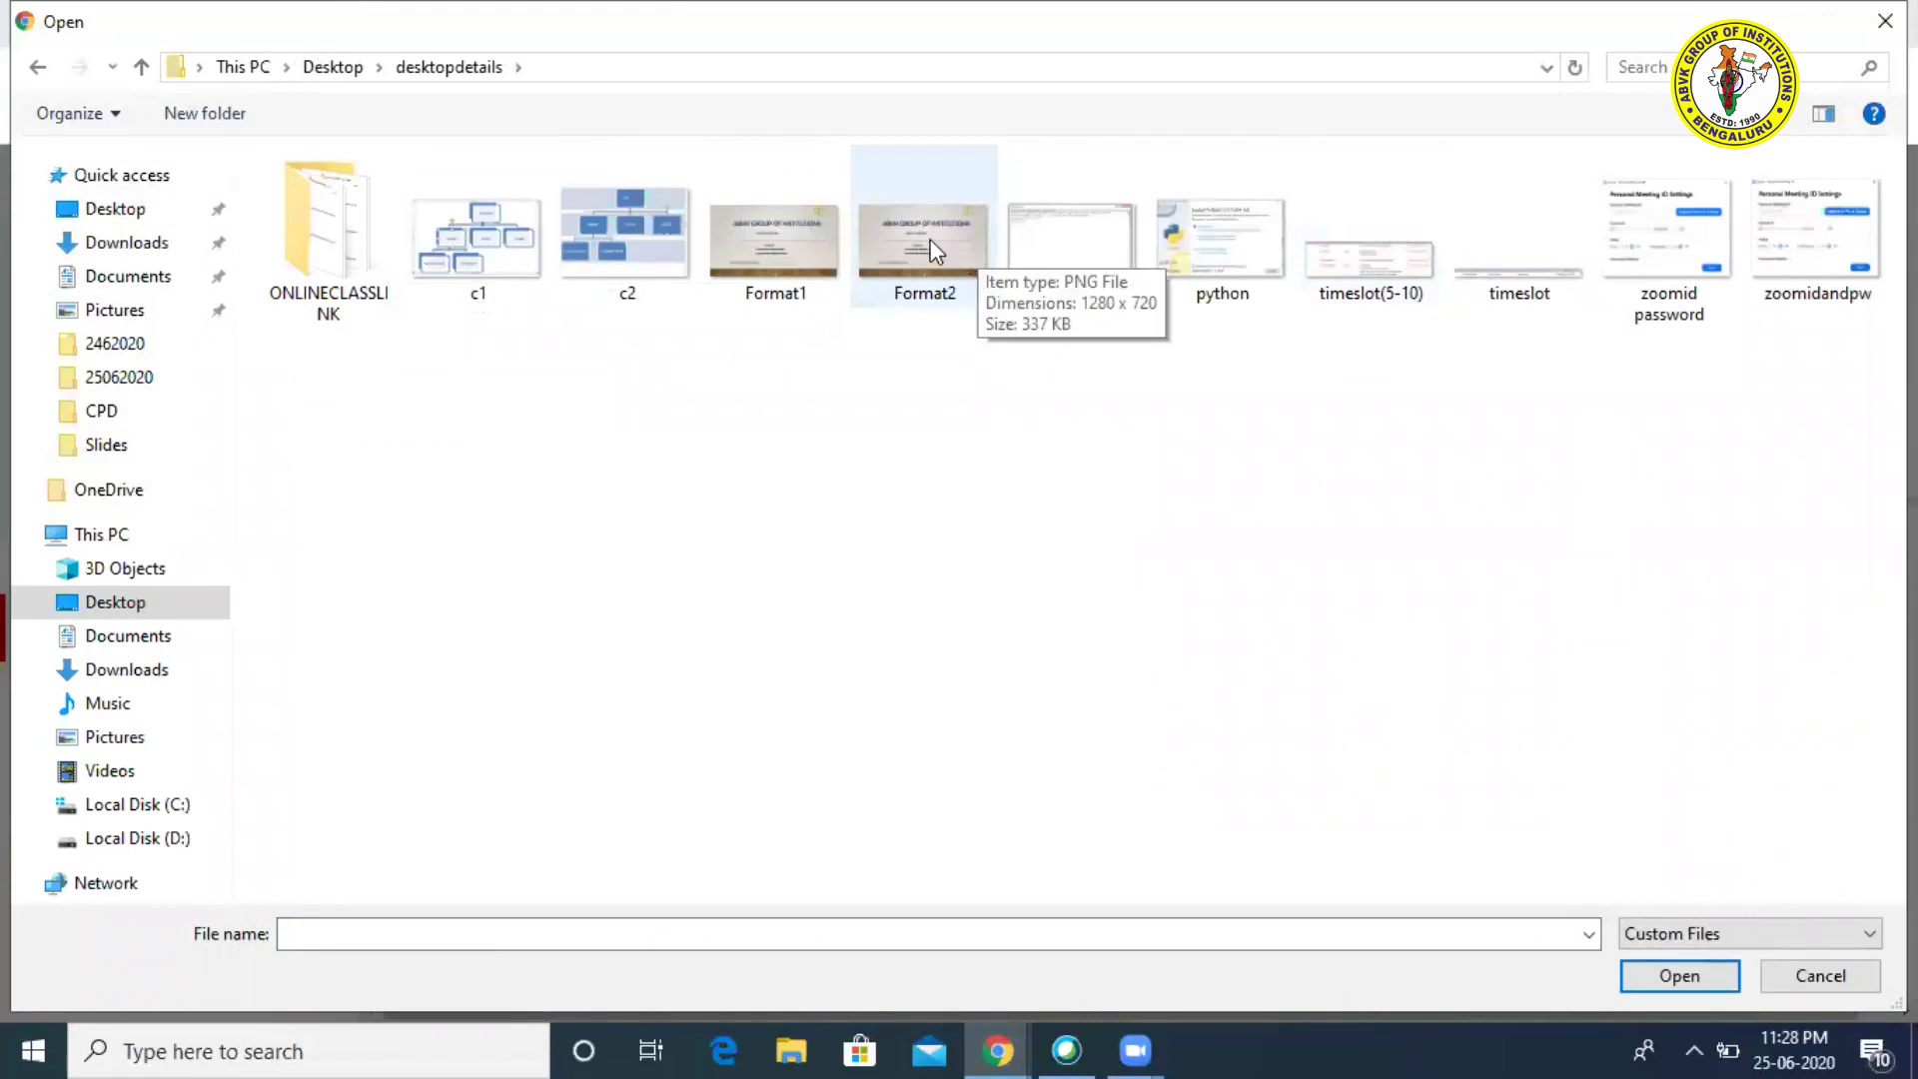
click(931, 250)
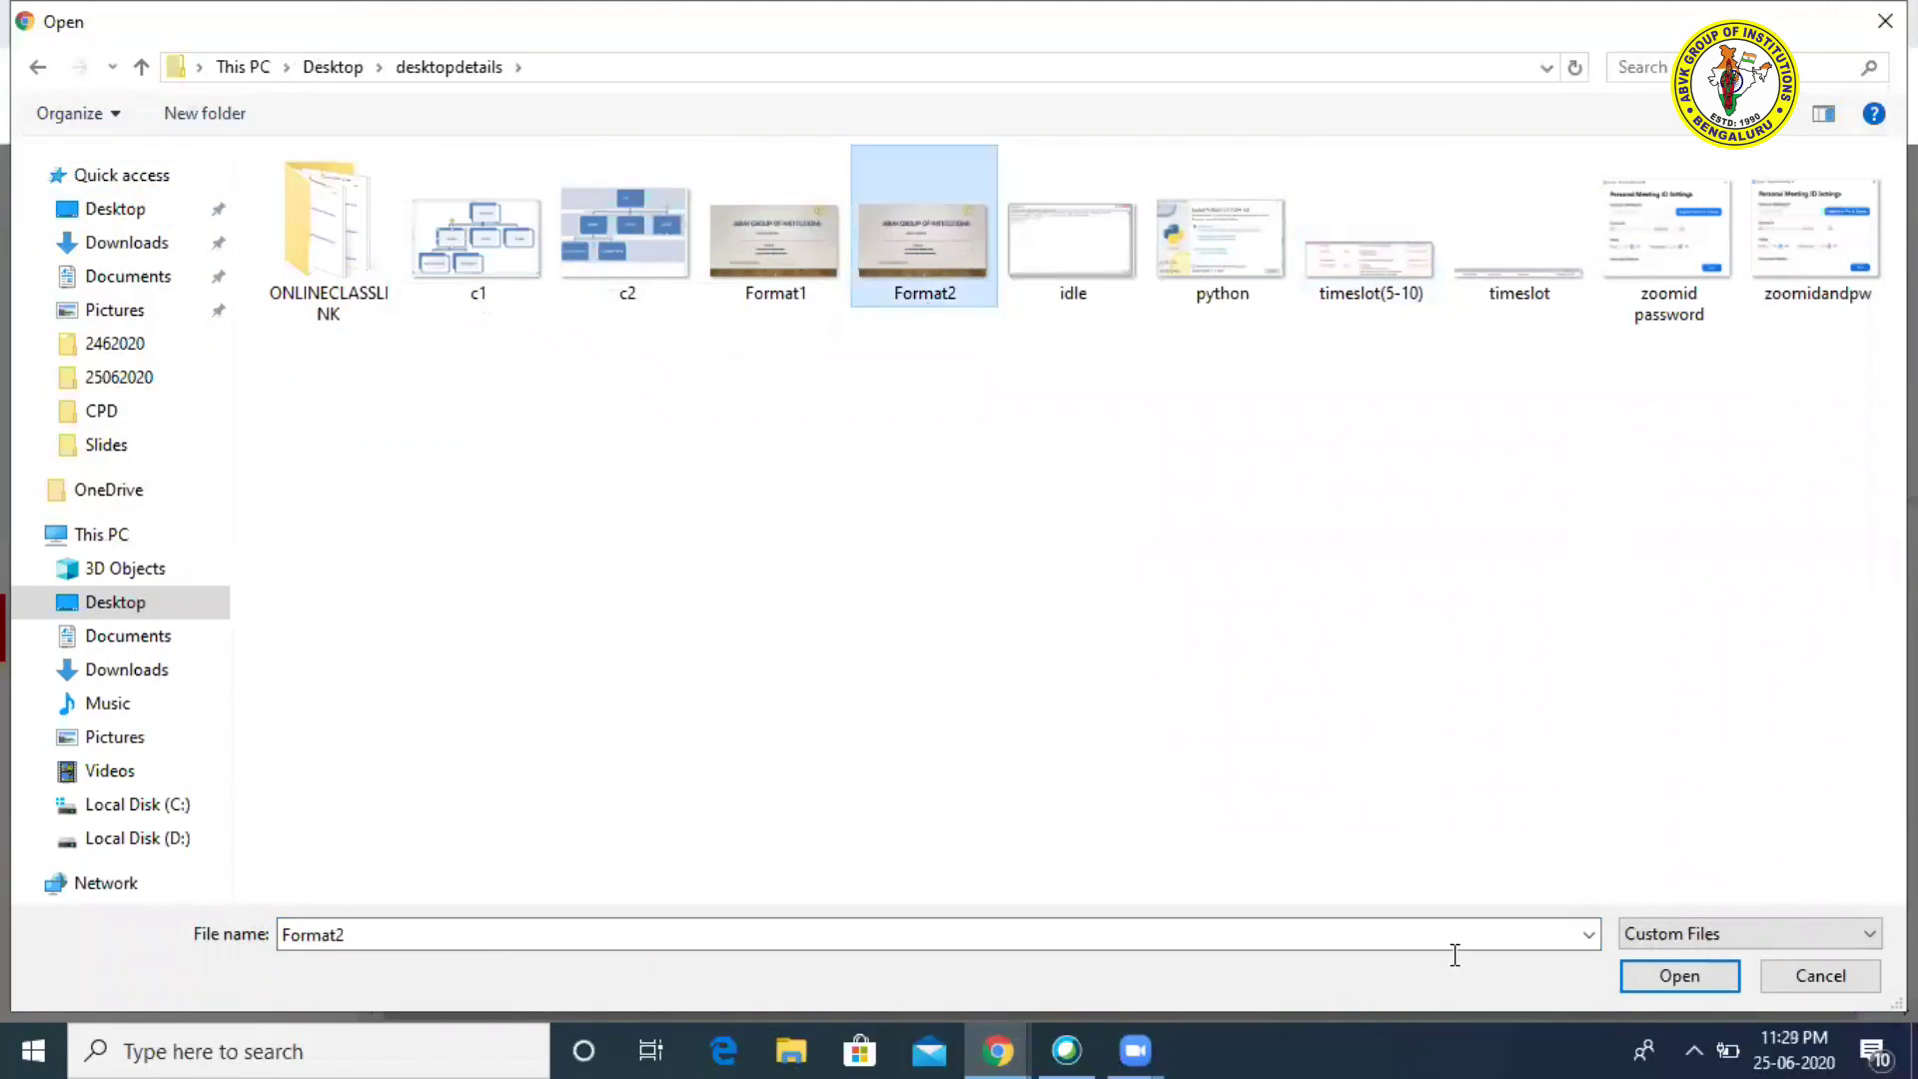
click(1714, 991)
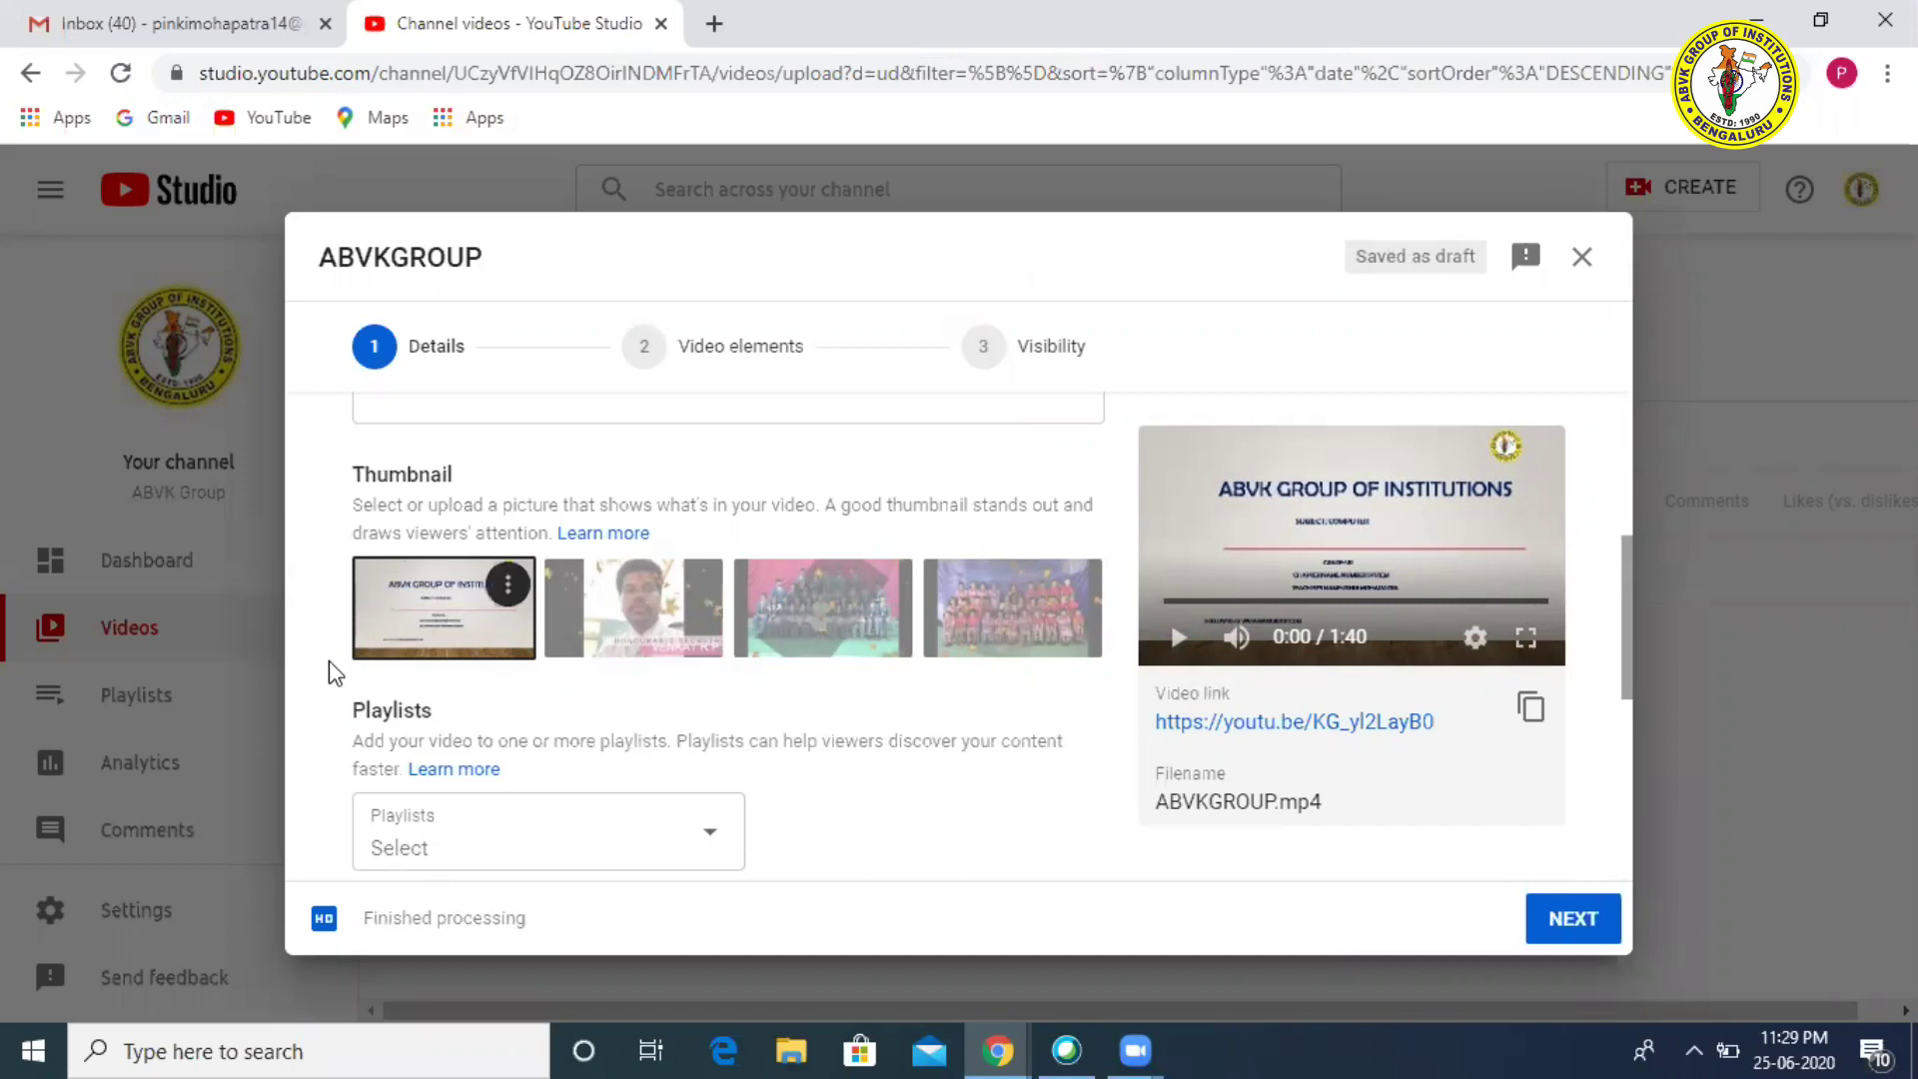
Step: Assign the video to the ABVK - STD - 7 playlist only, leaving ABVK - STD - 6 deselected
click(708, 837)
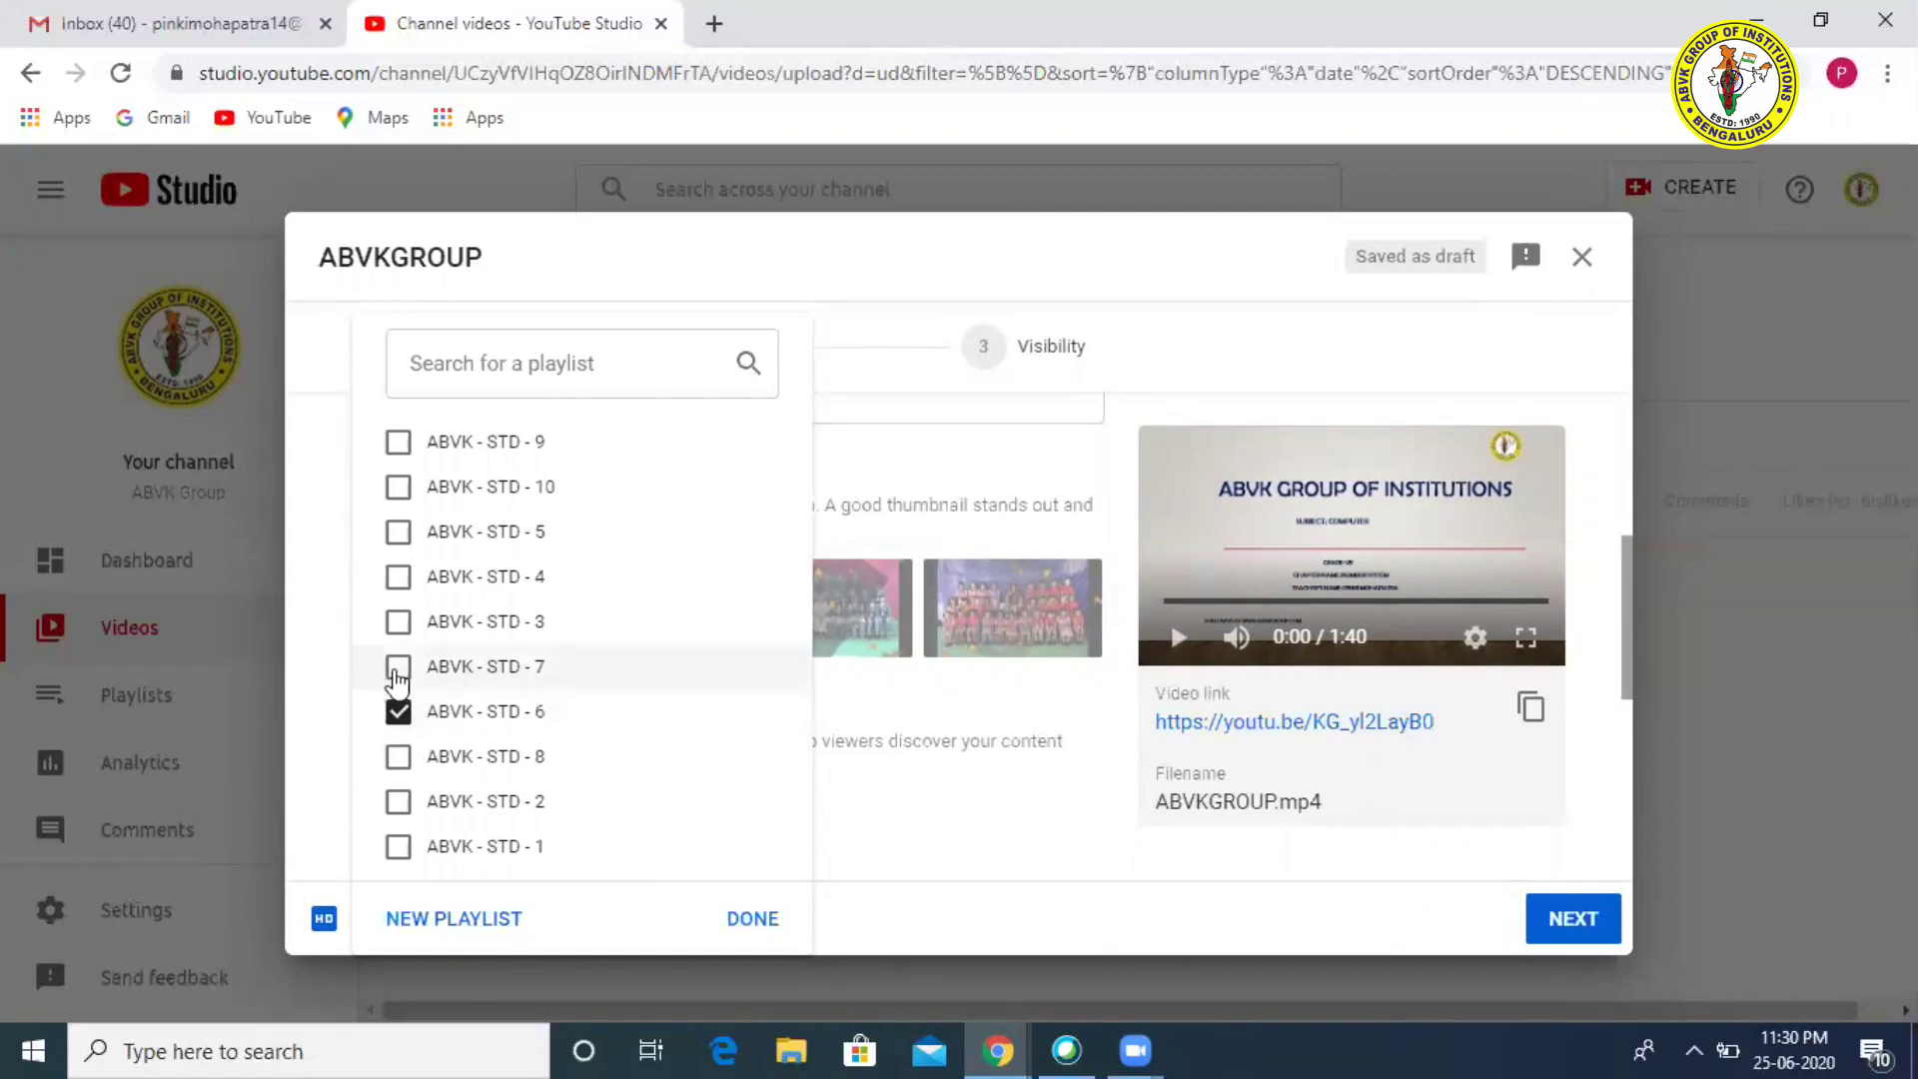
click(398, 713)
click(397, 670)
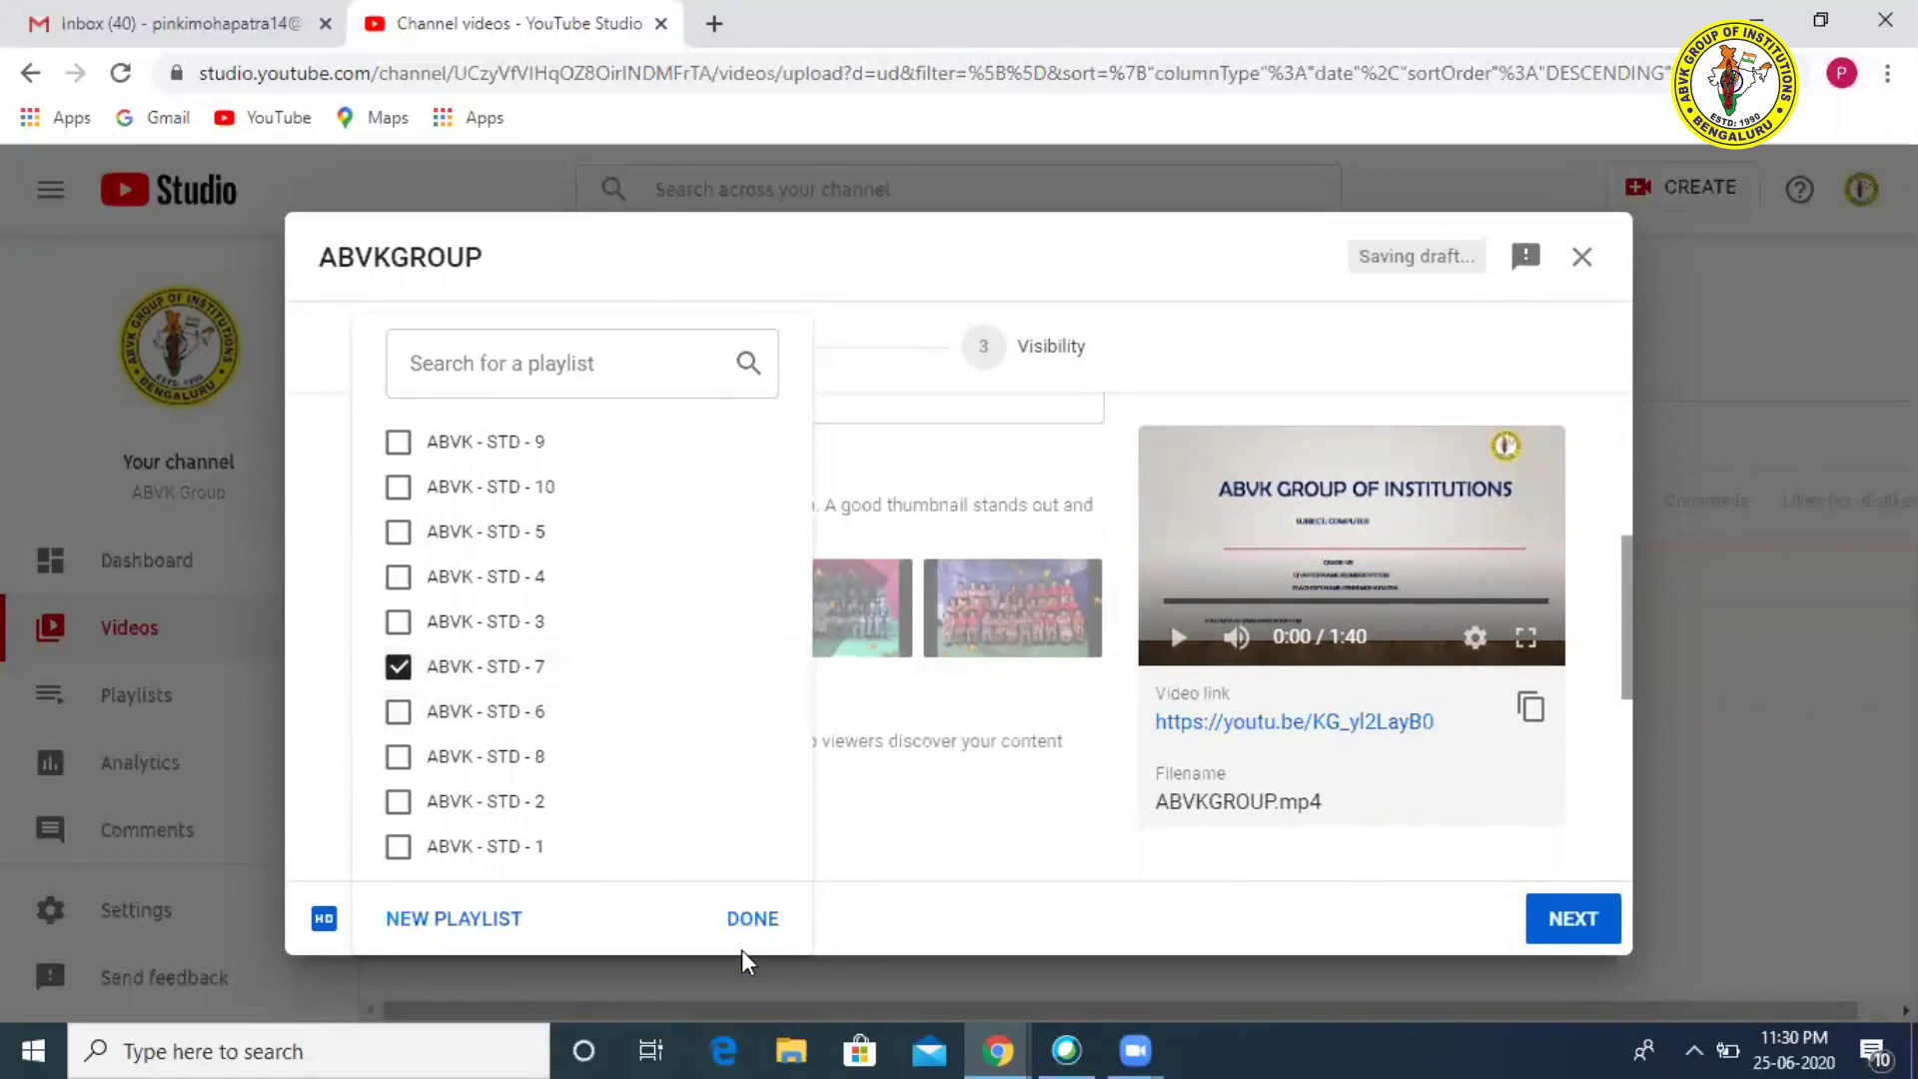
click(759, 924)
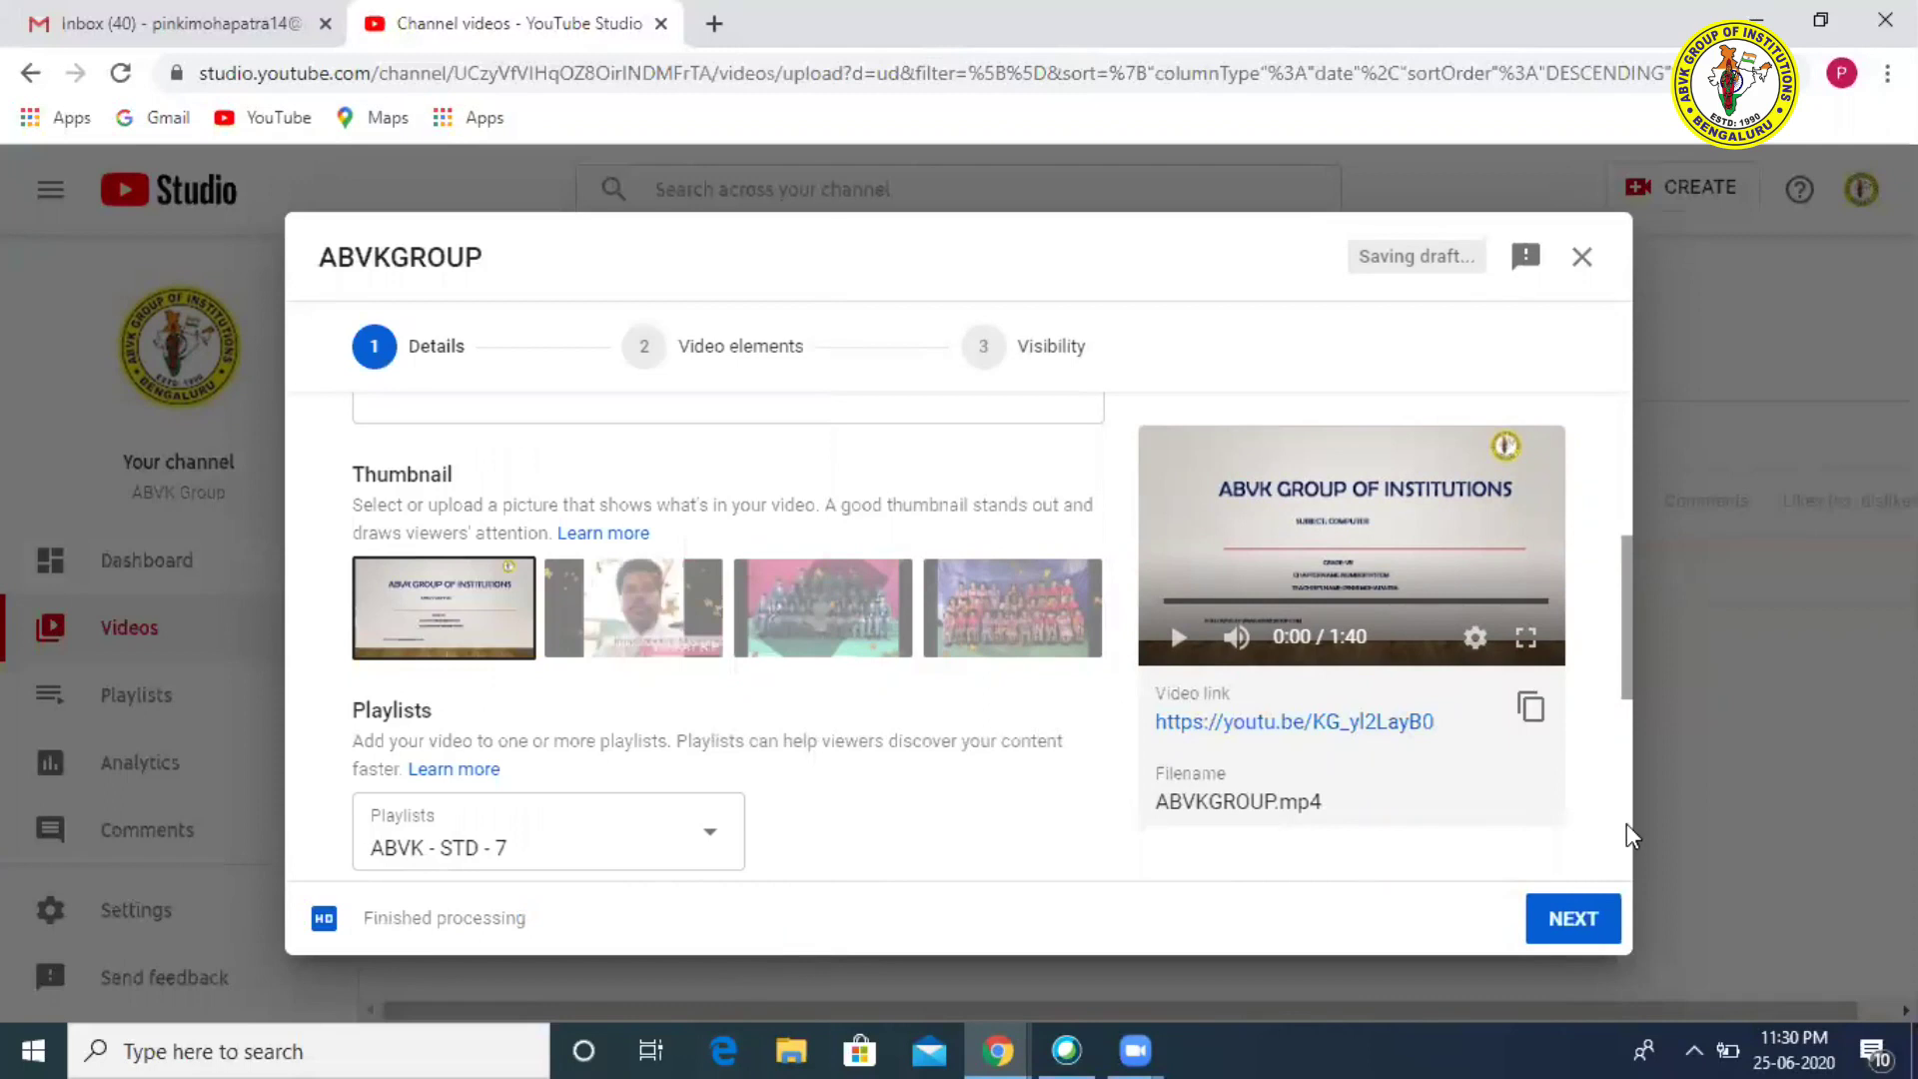
Step: Mark the video's audience as made for kids and finish the Details stage of the upload
scroll(1631, 834, down, 4)
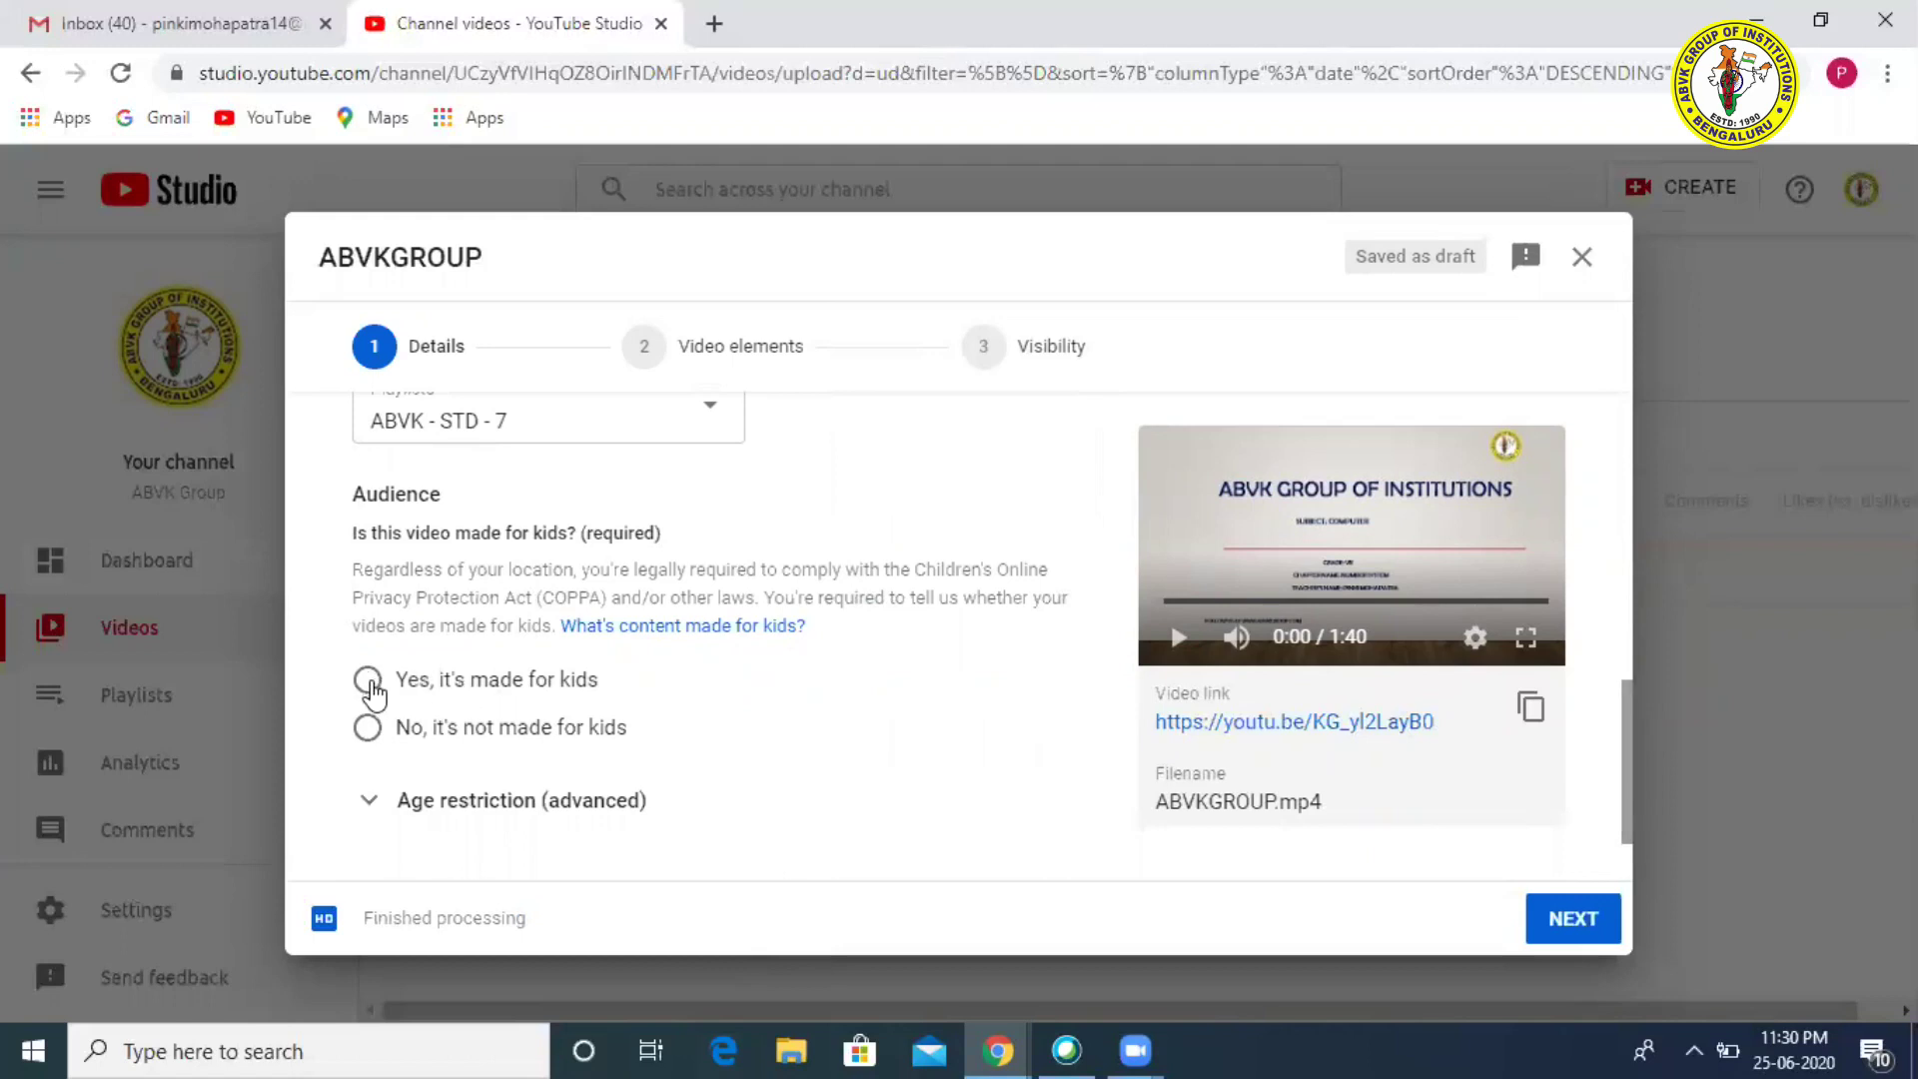
click(368, 681)
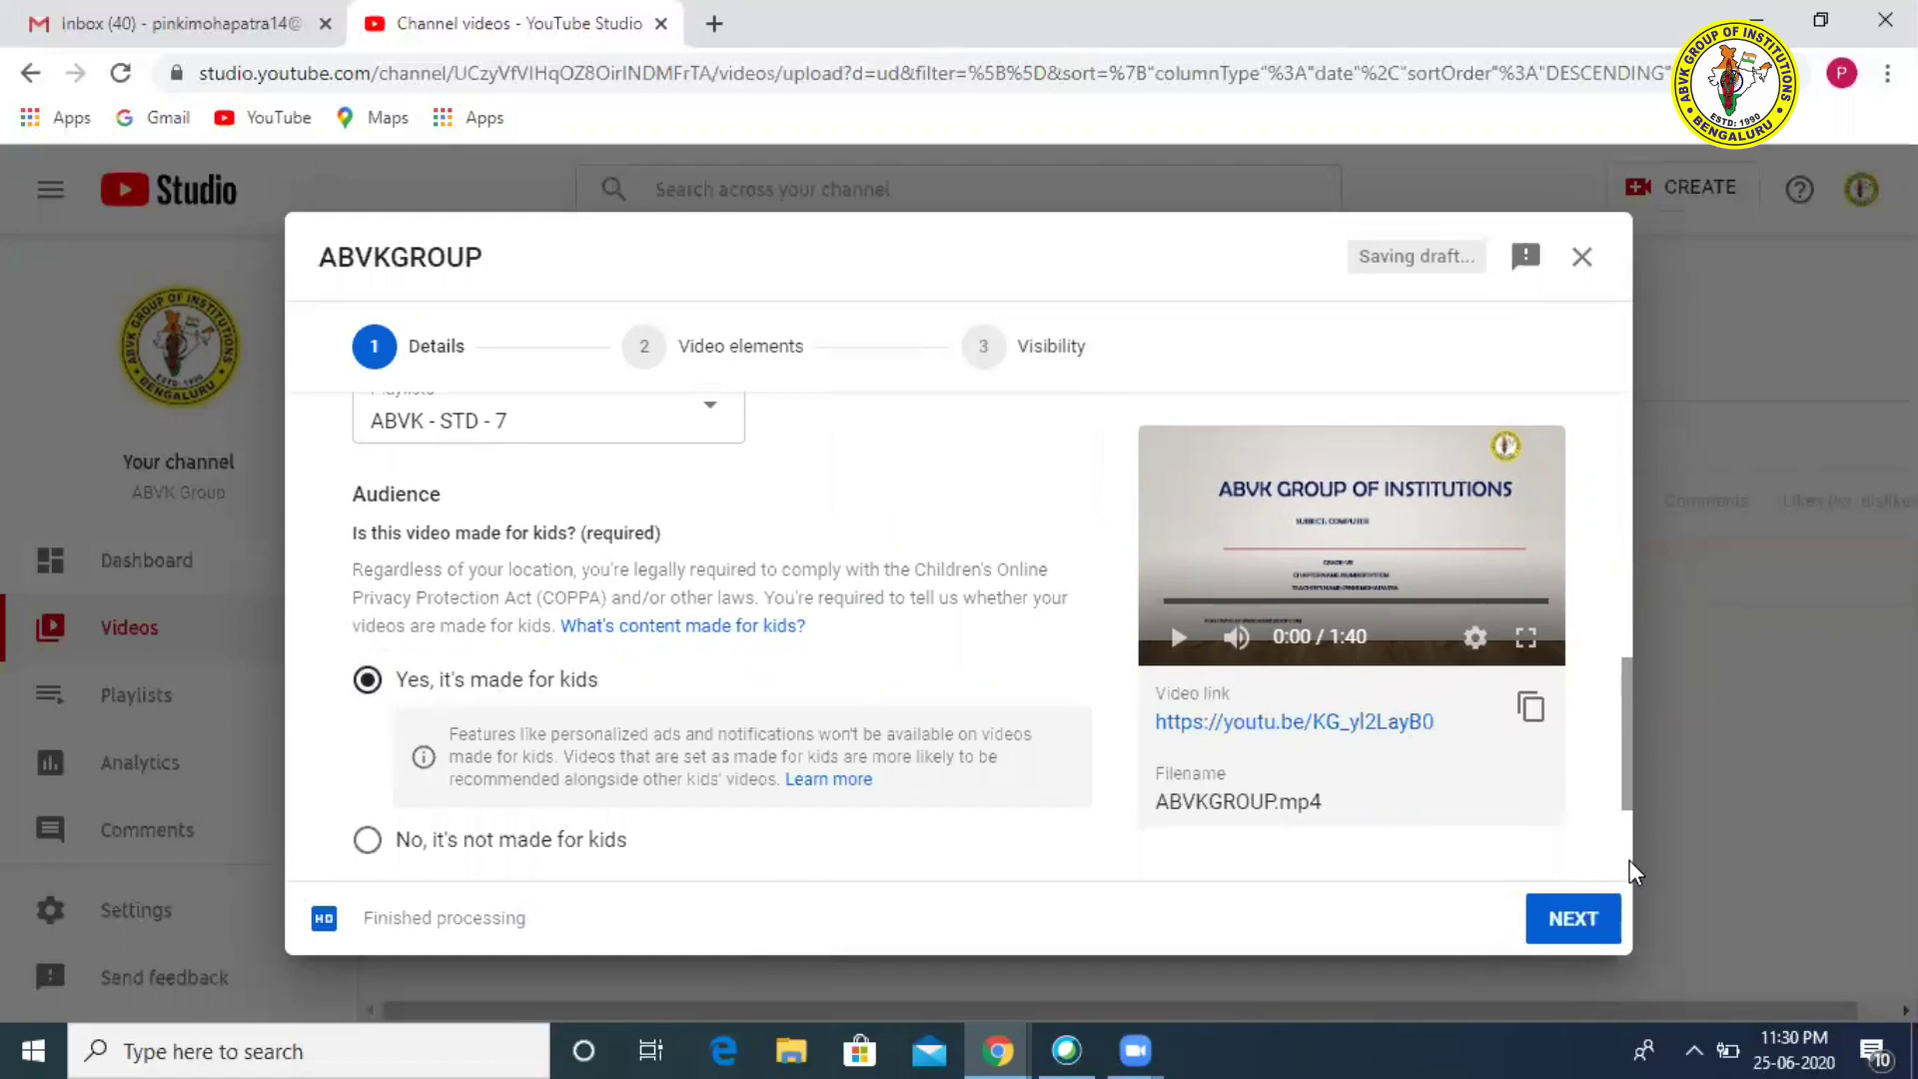
scroll(1628, 861, down, 3)
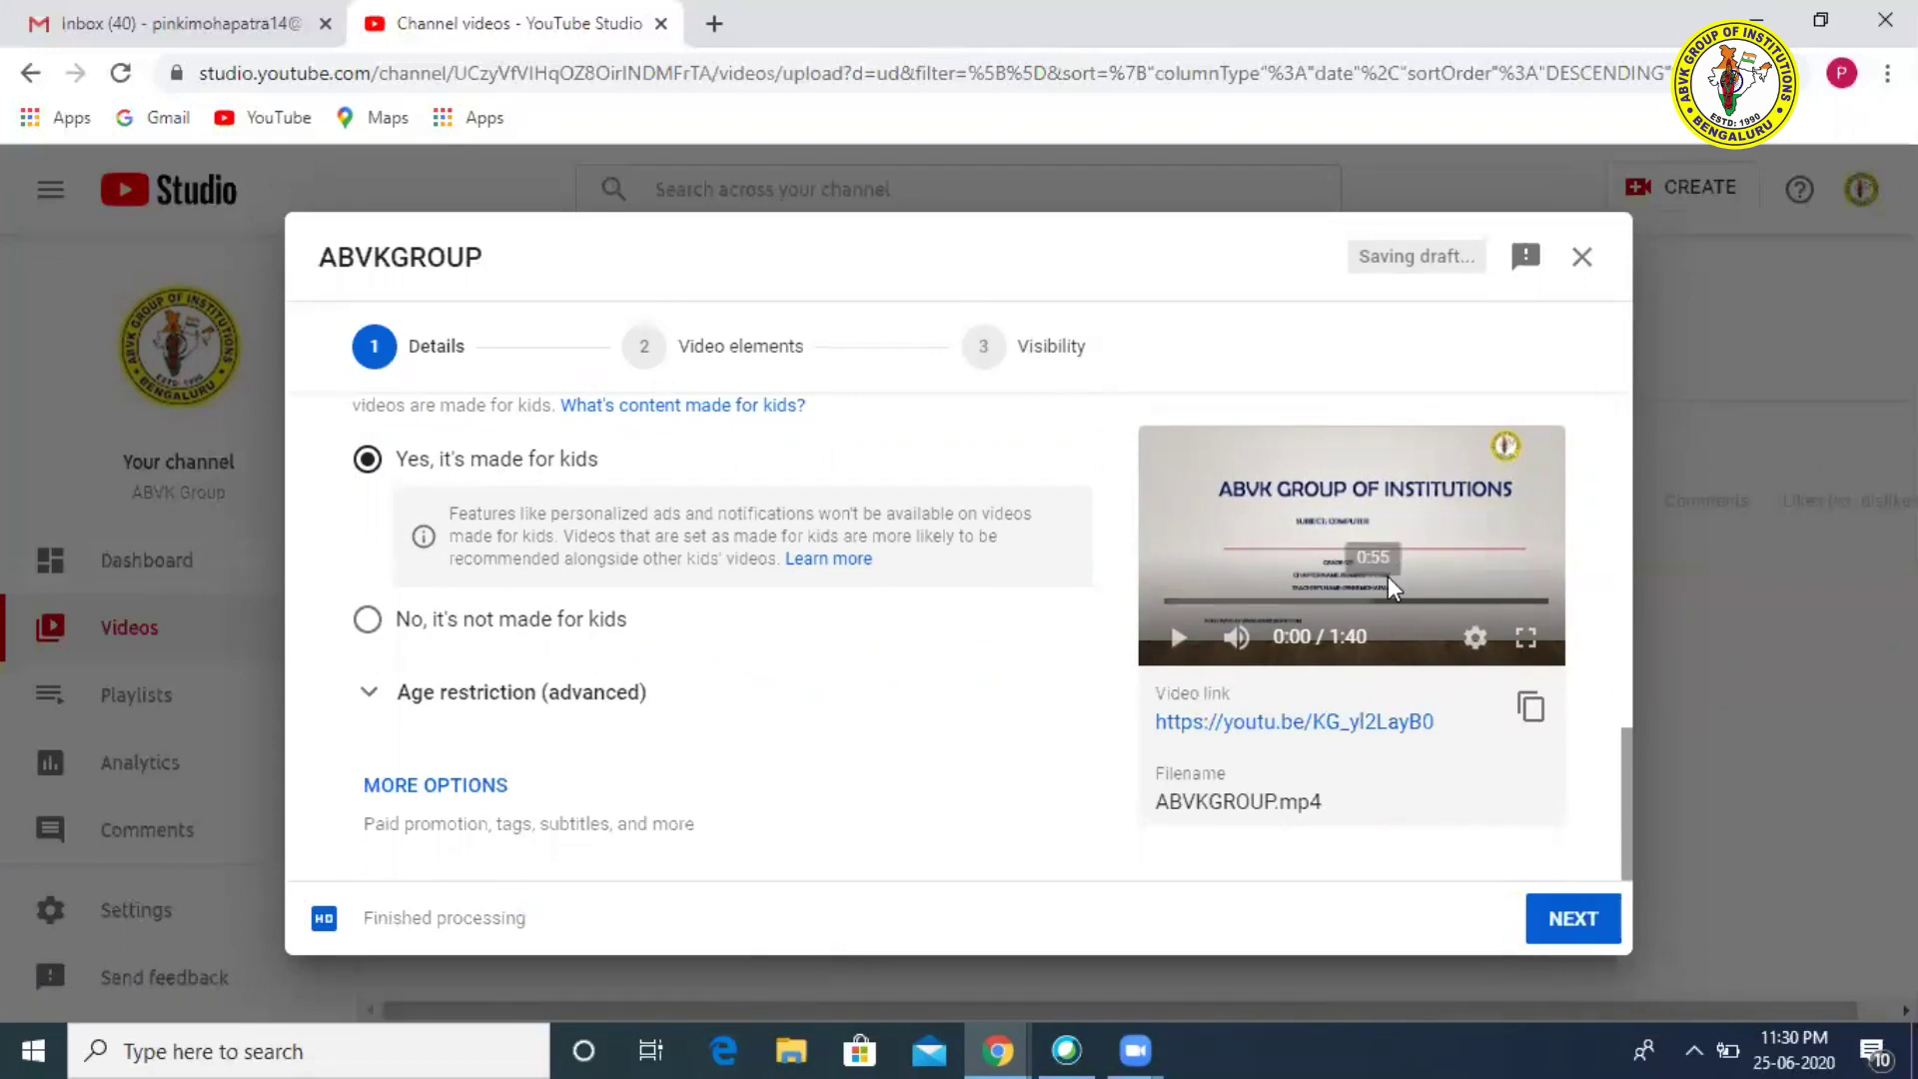
click(1579, 925)
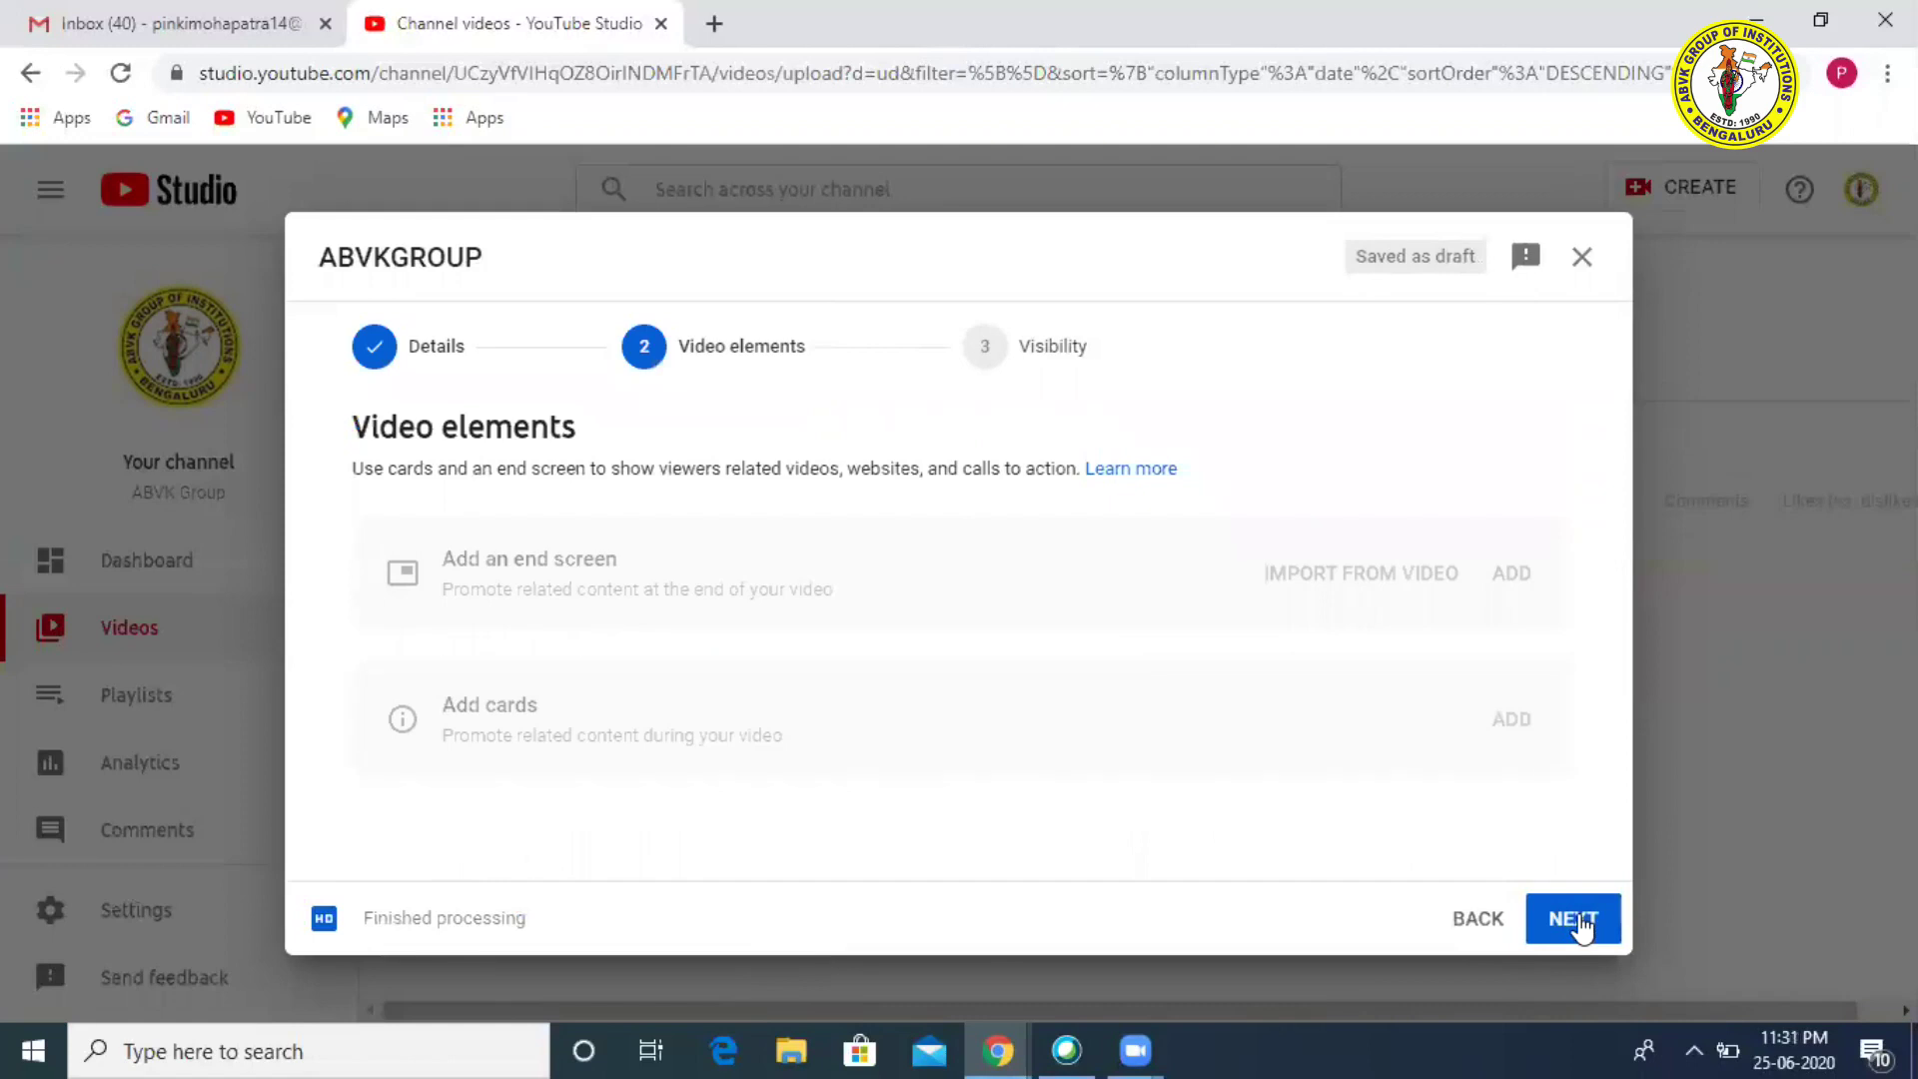
Step: Skip the video elements, set the video's visibility to Public and publish it
click(1580, 924)
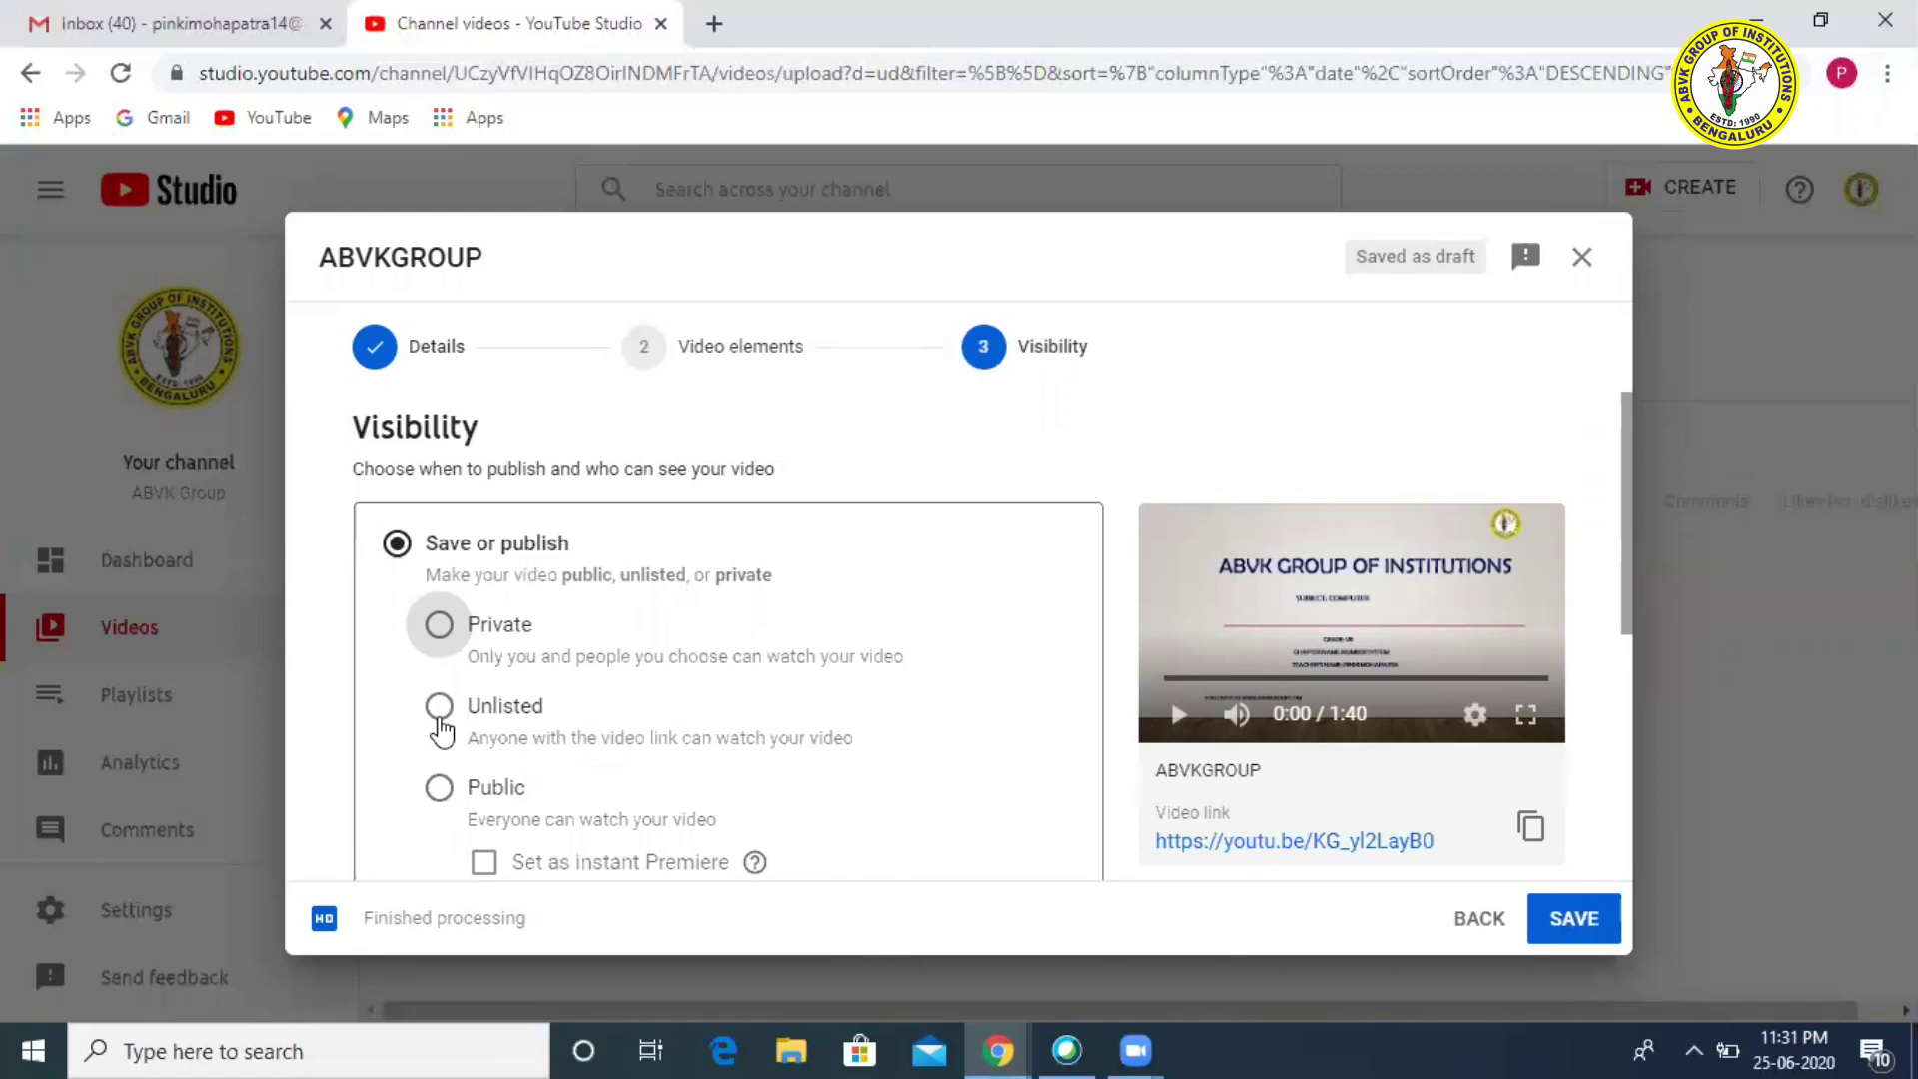
click(439, 788)
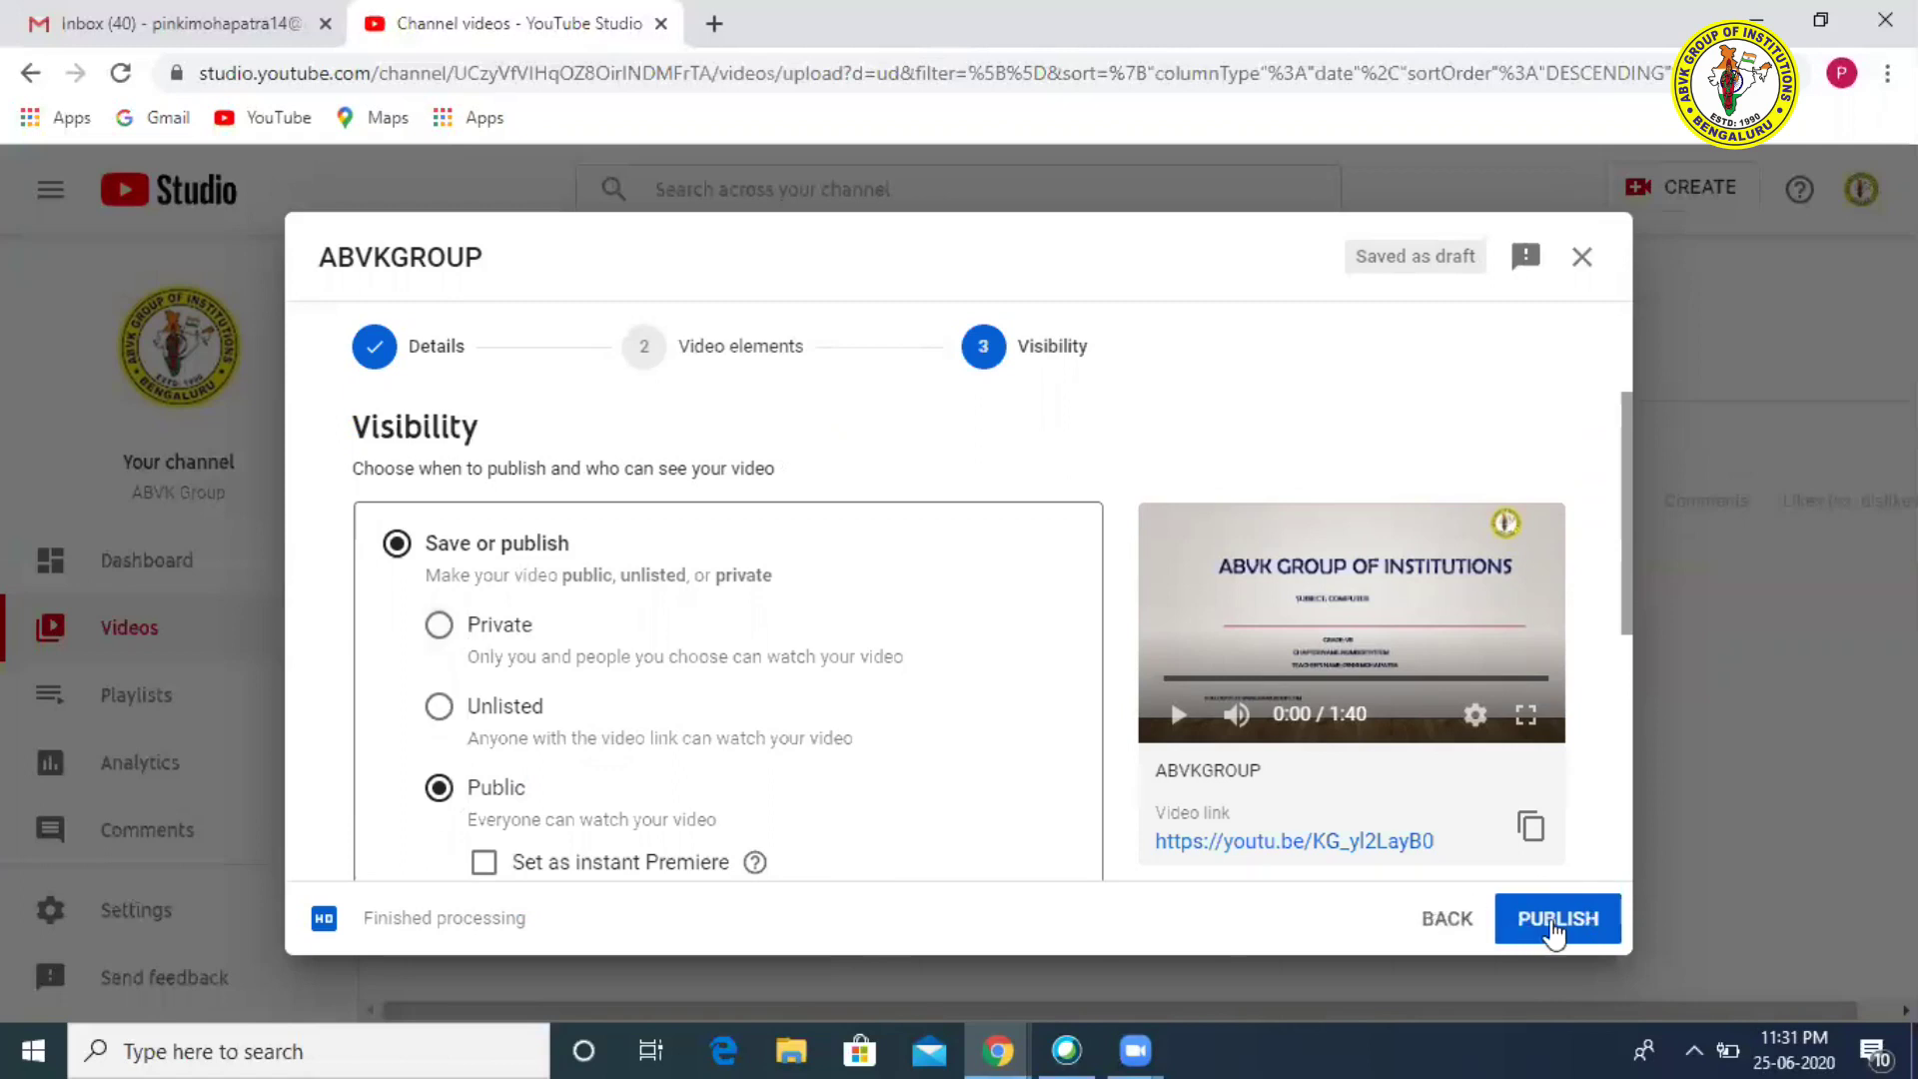
click(1554, 929)
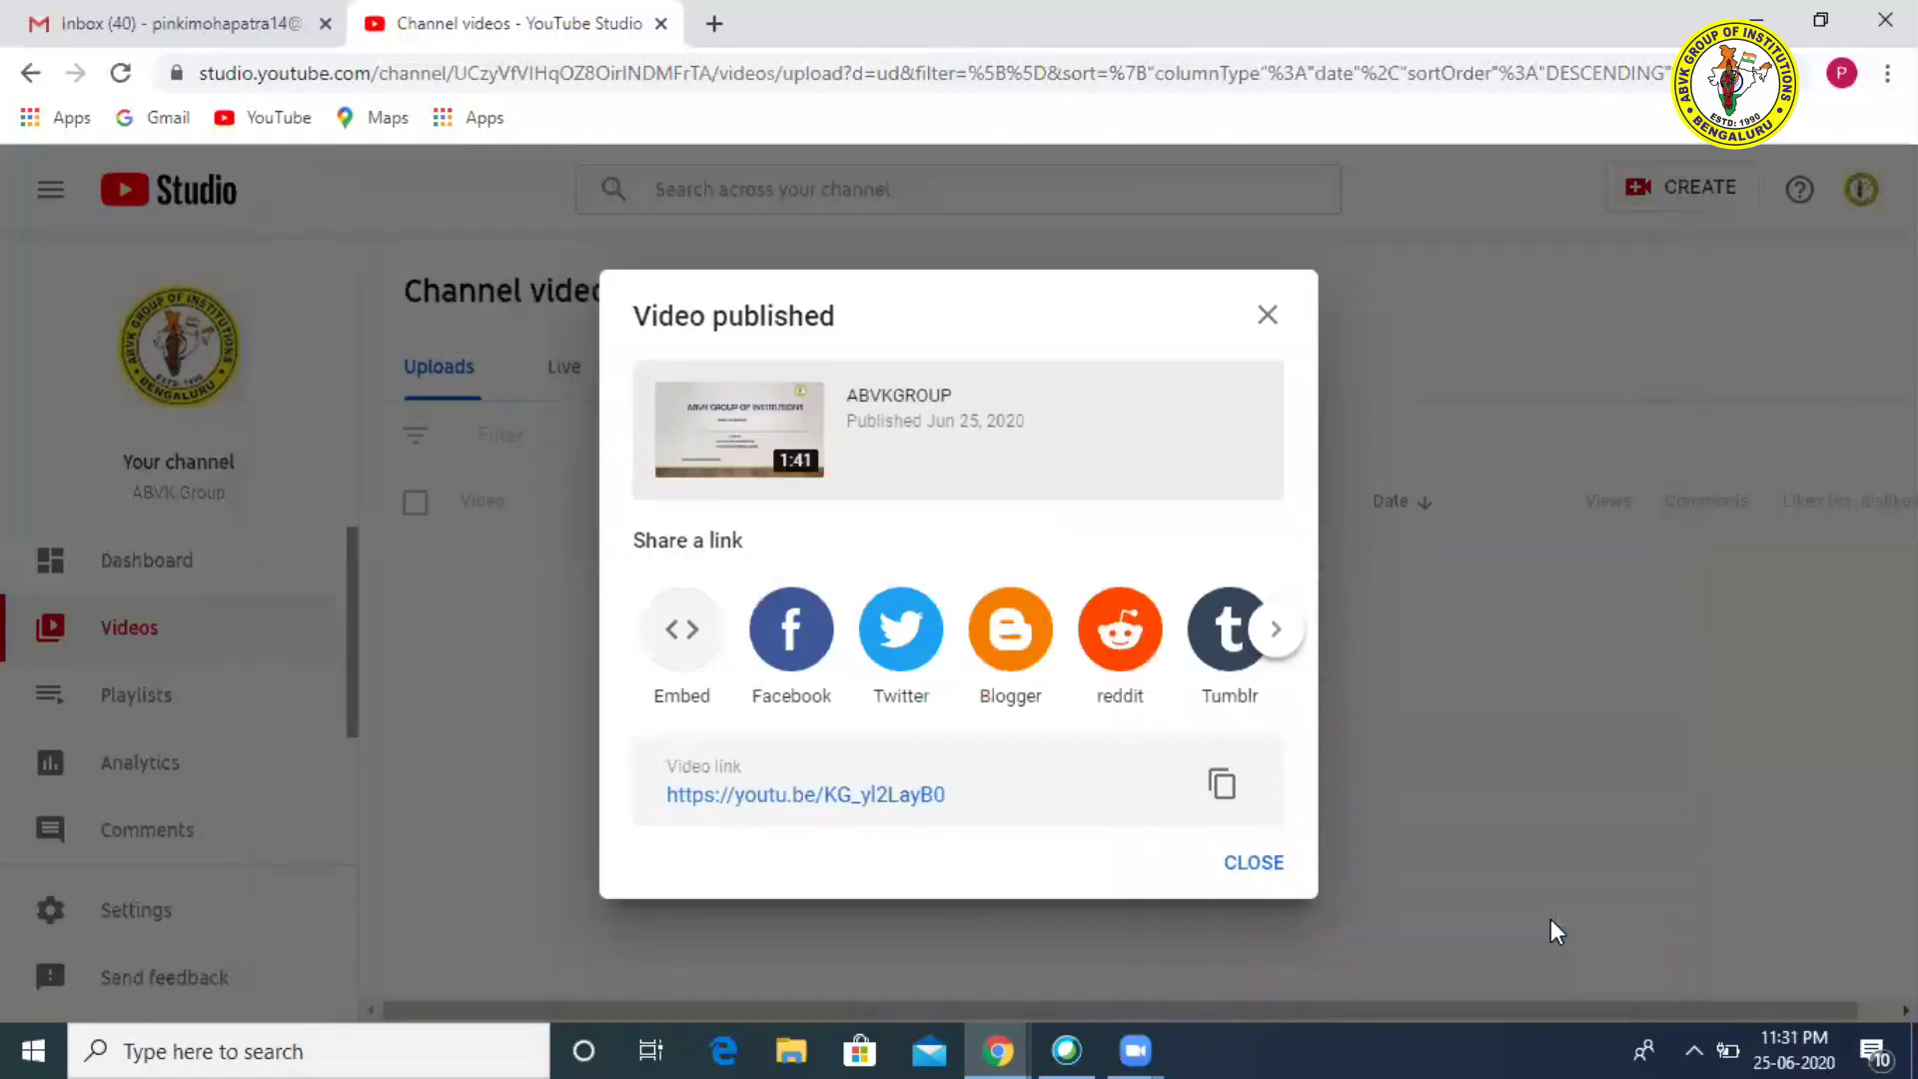
Step: Dismiss the published-video confirmation, minimize the browser and open the desktopdetails folder from the Desktop in a maximized window
click(1293, 861)
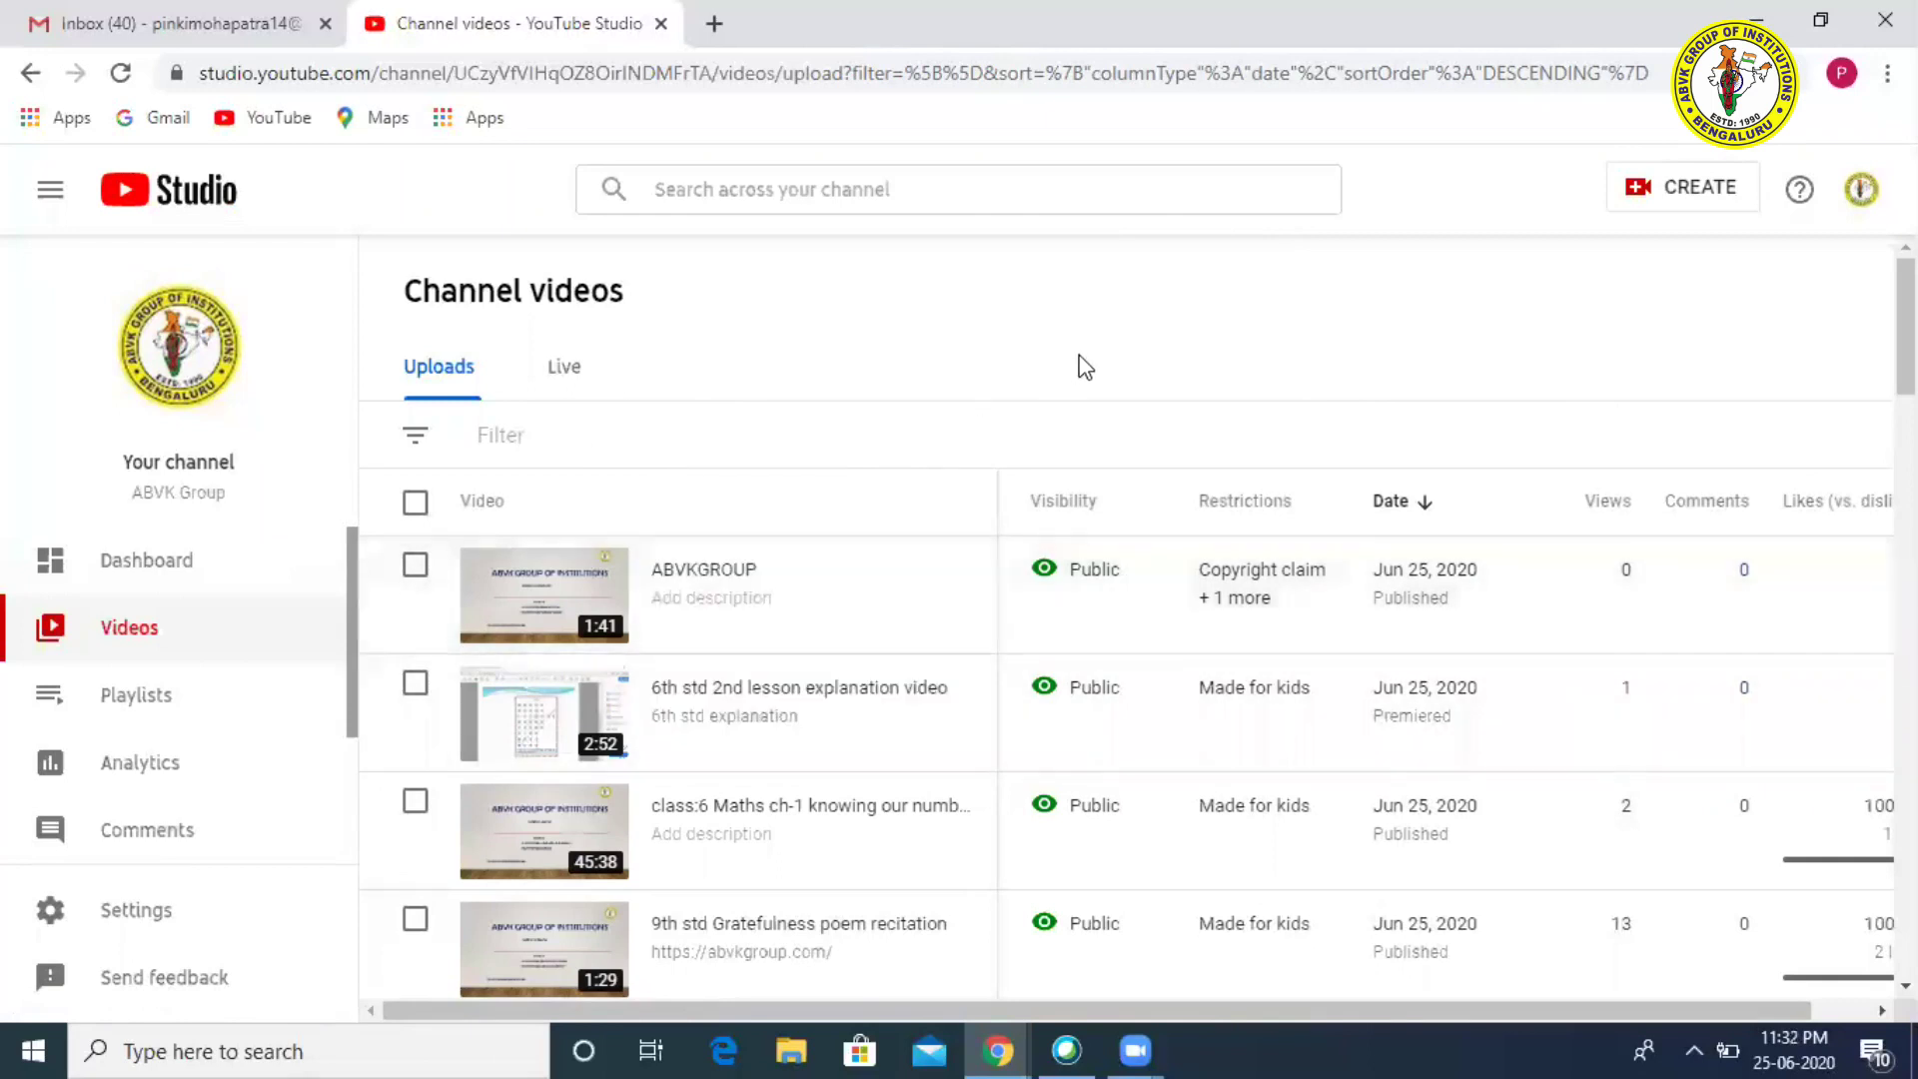
click(1765, 18)
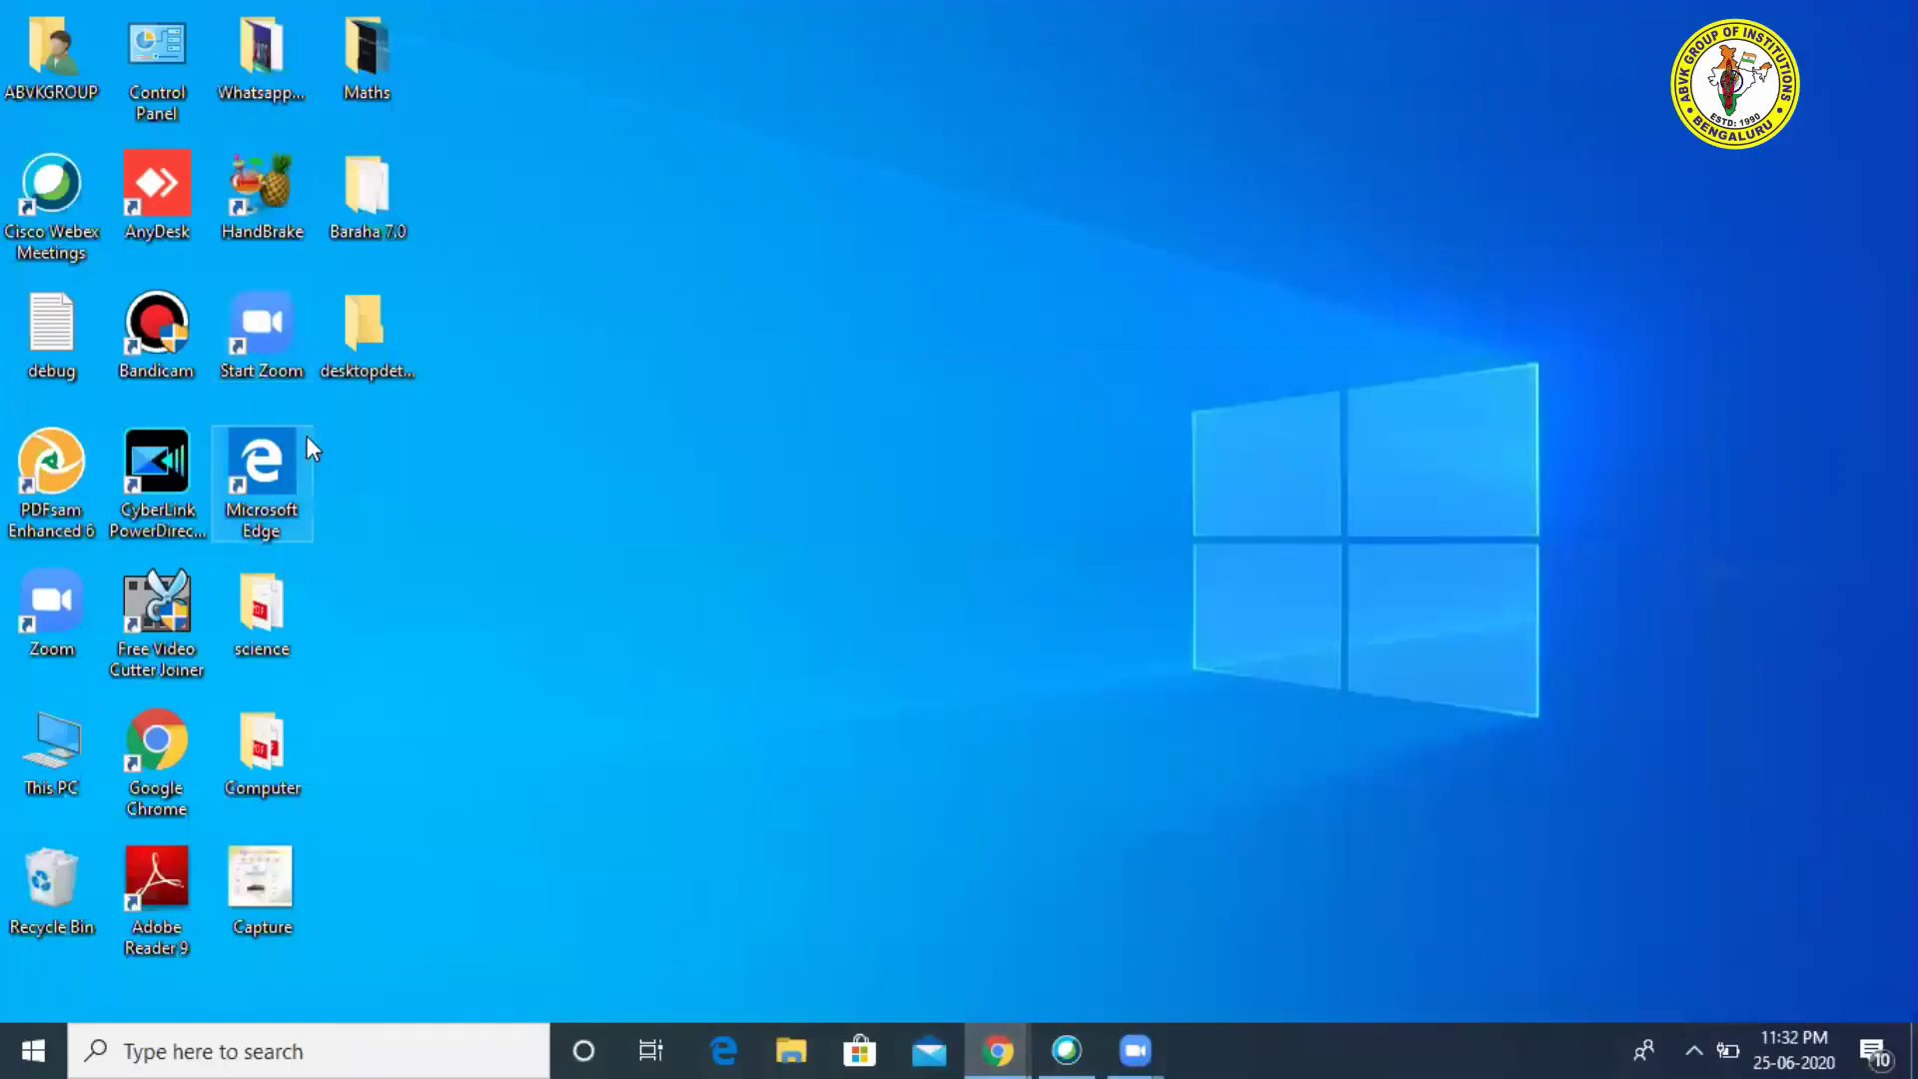
click(366, 353)
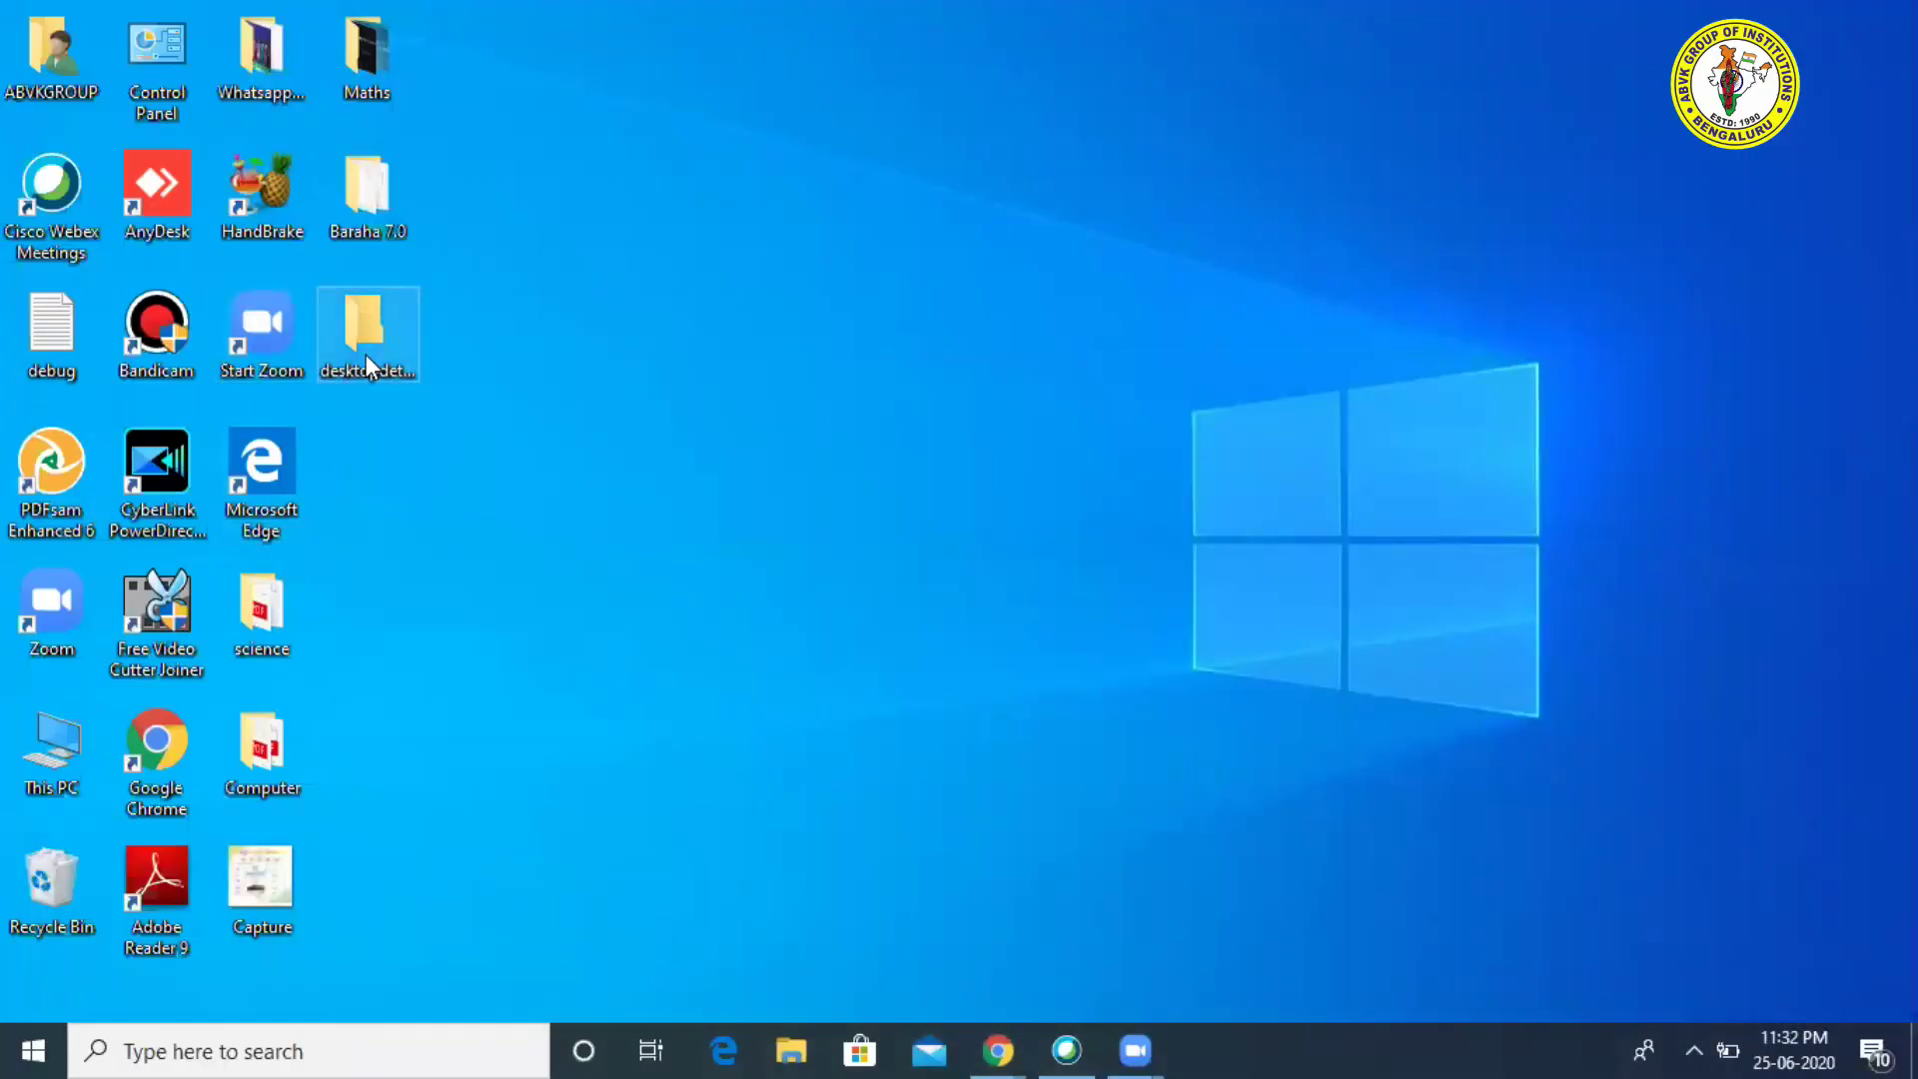
double_click(366, 353)
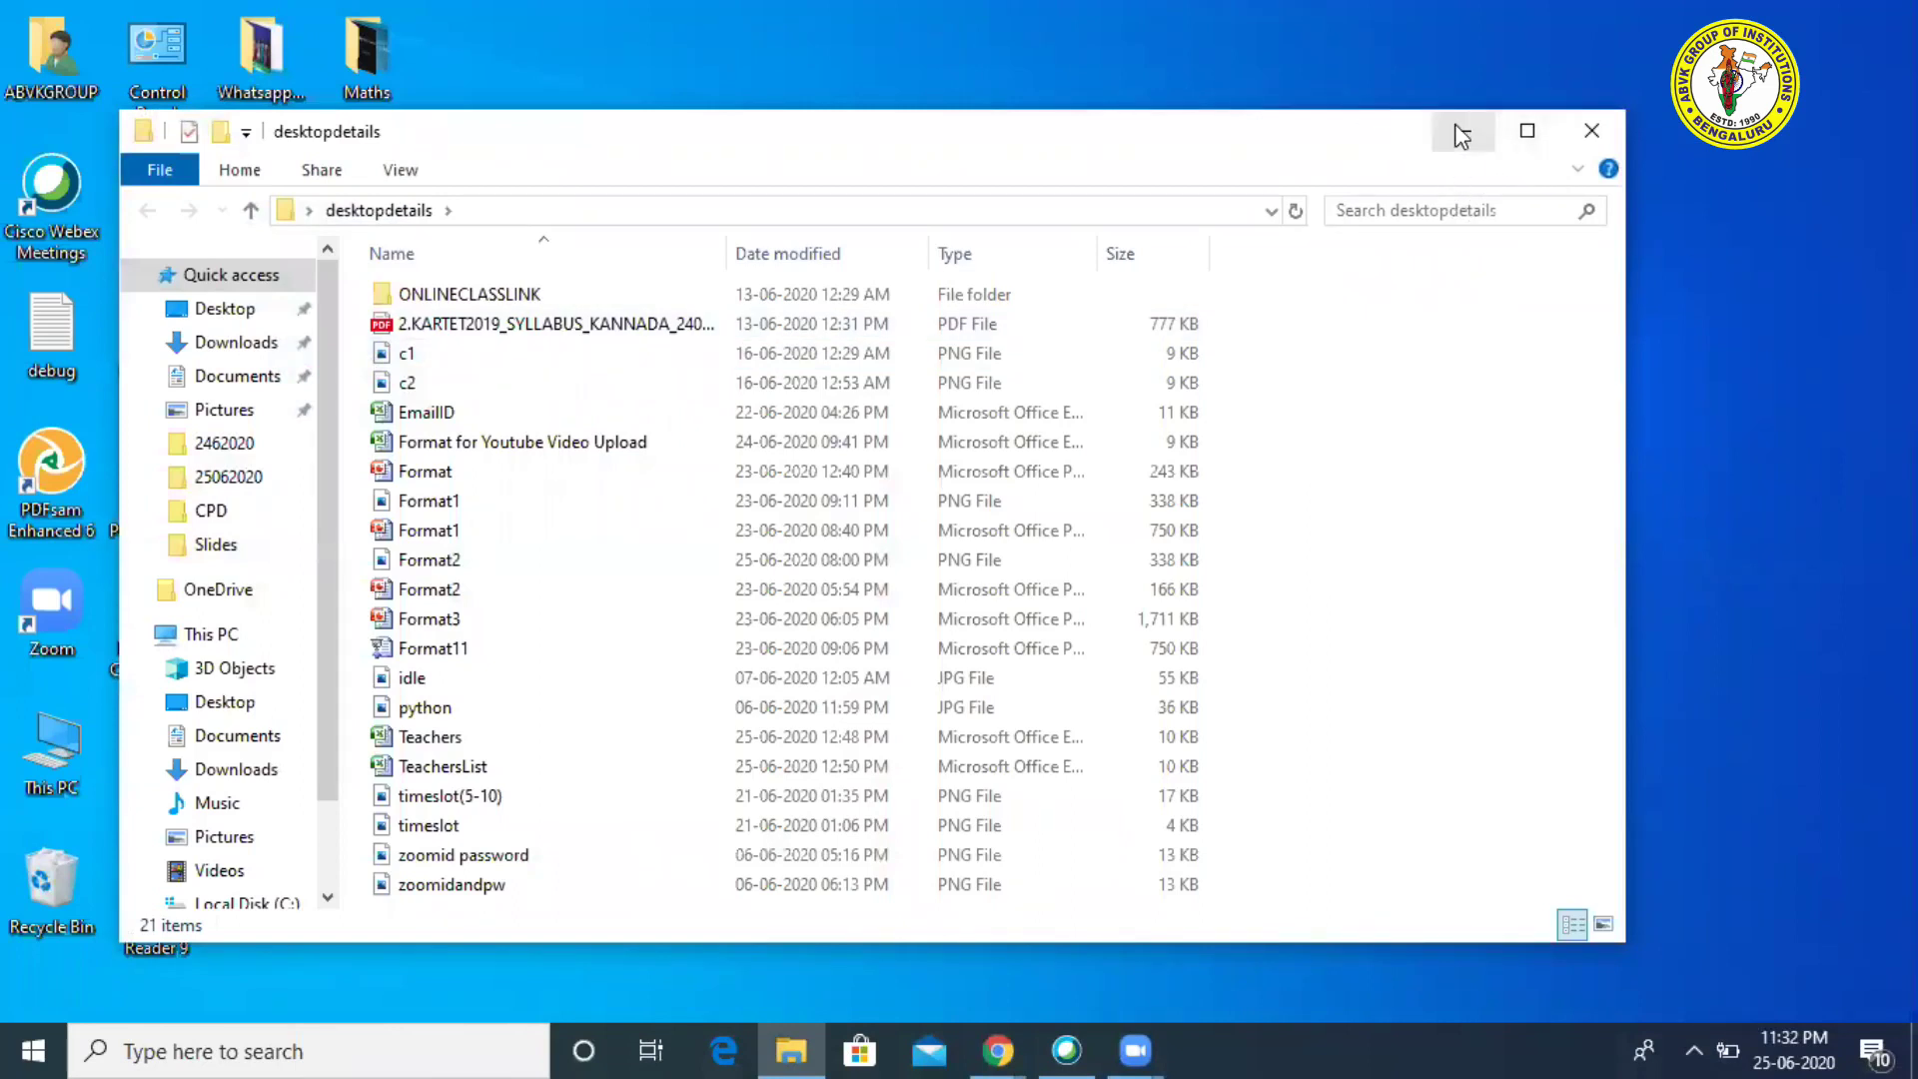
click(1527, 130)
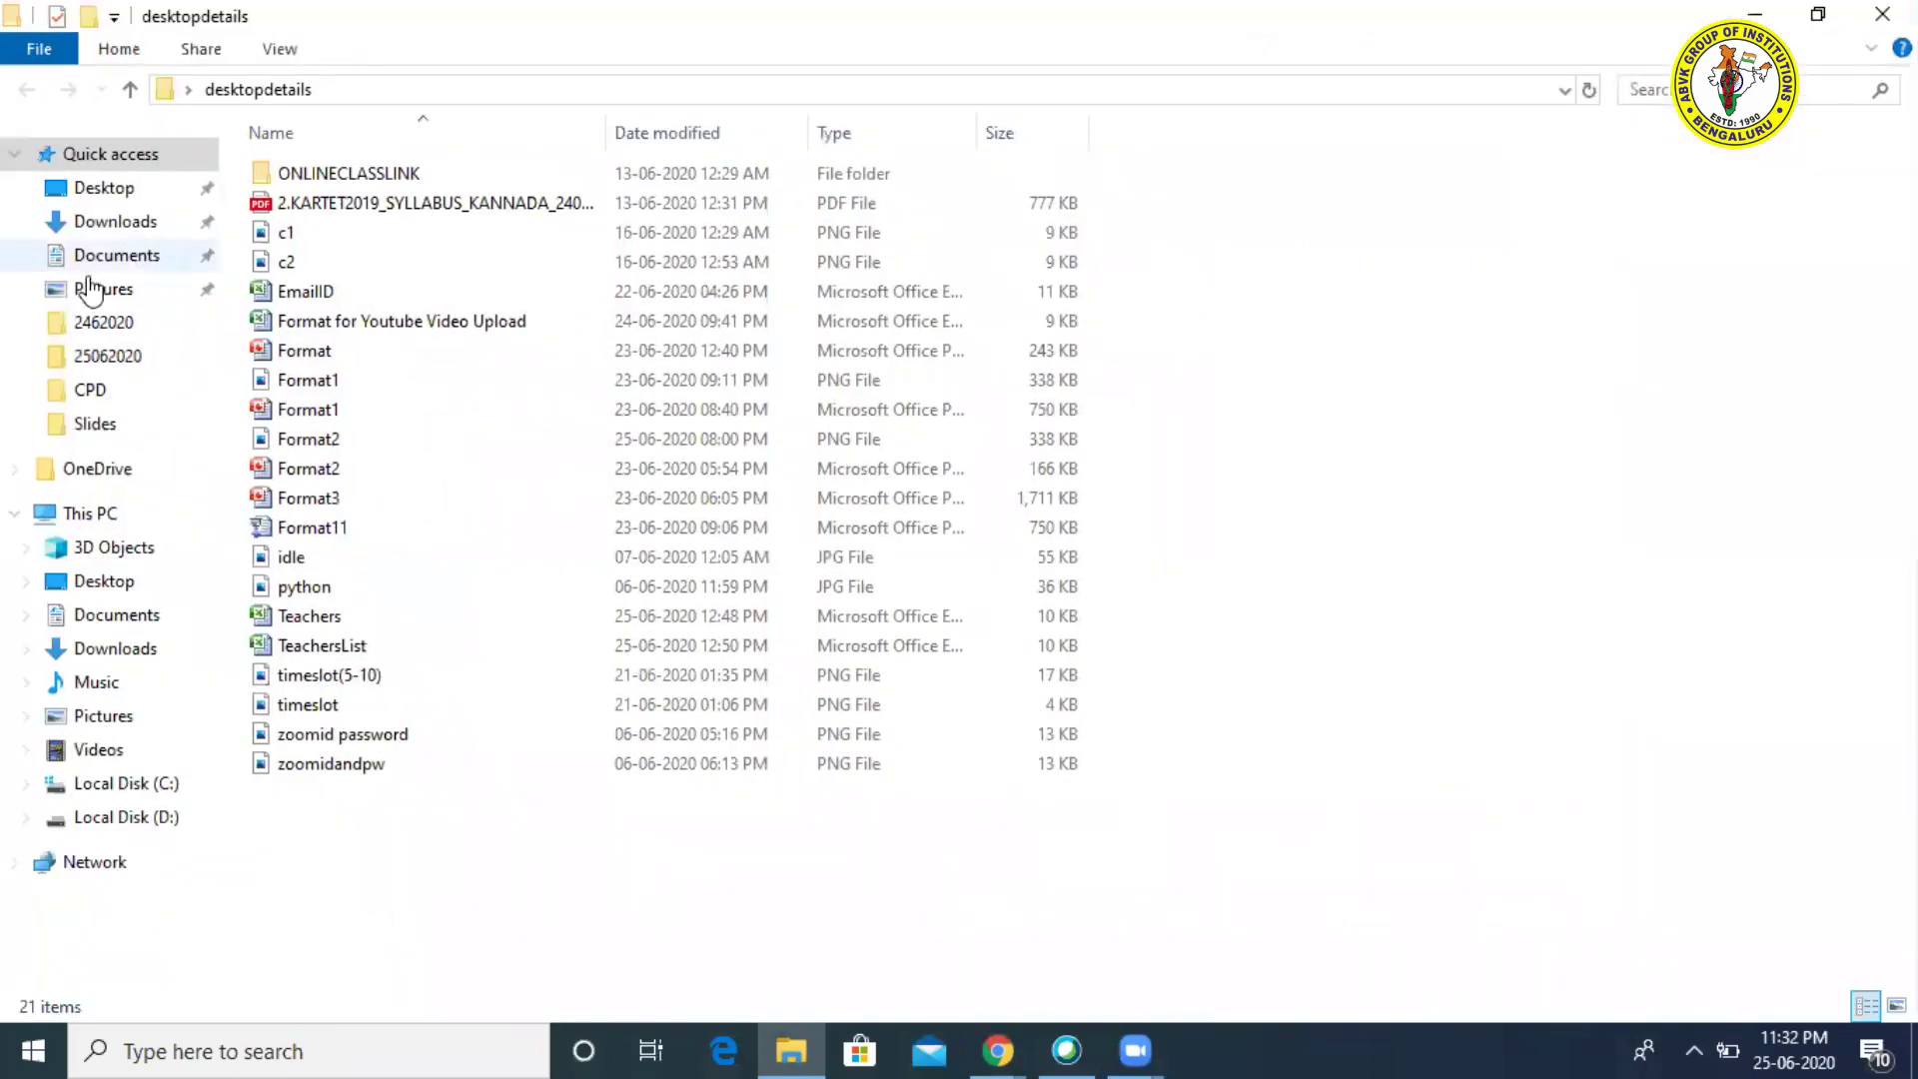
Step: Try to view the Format1 PNG image, close the viewer and open the Format1 presentation in PowerPoint
double_click(333, 389)
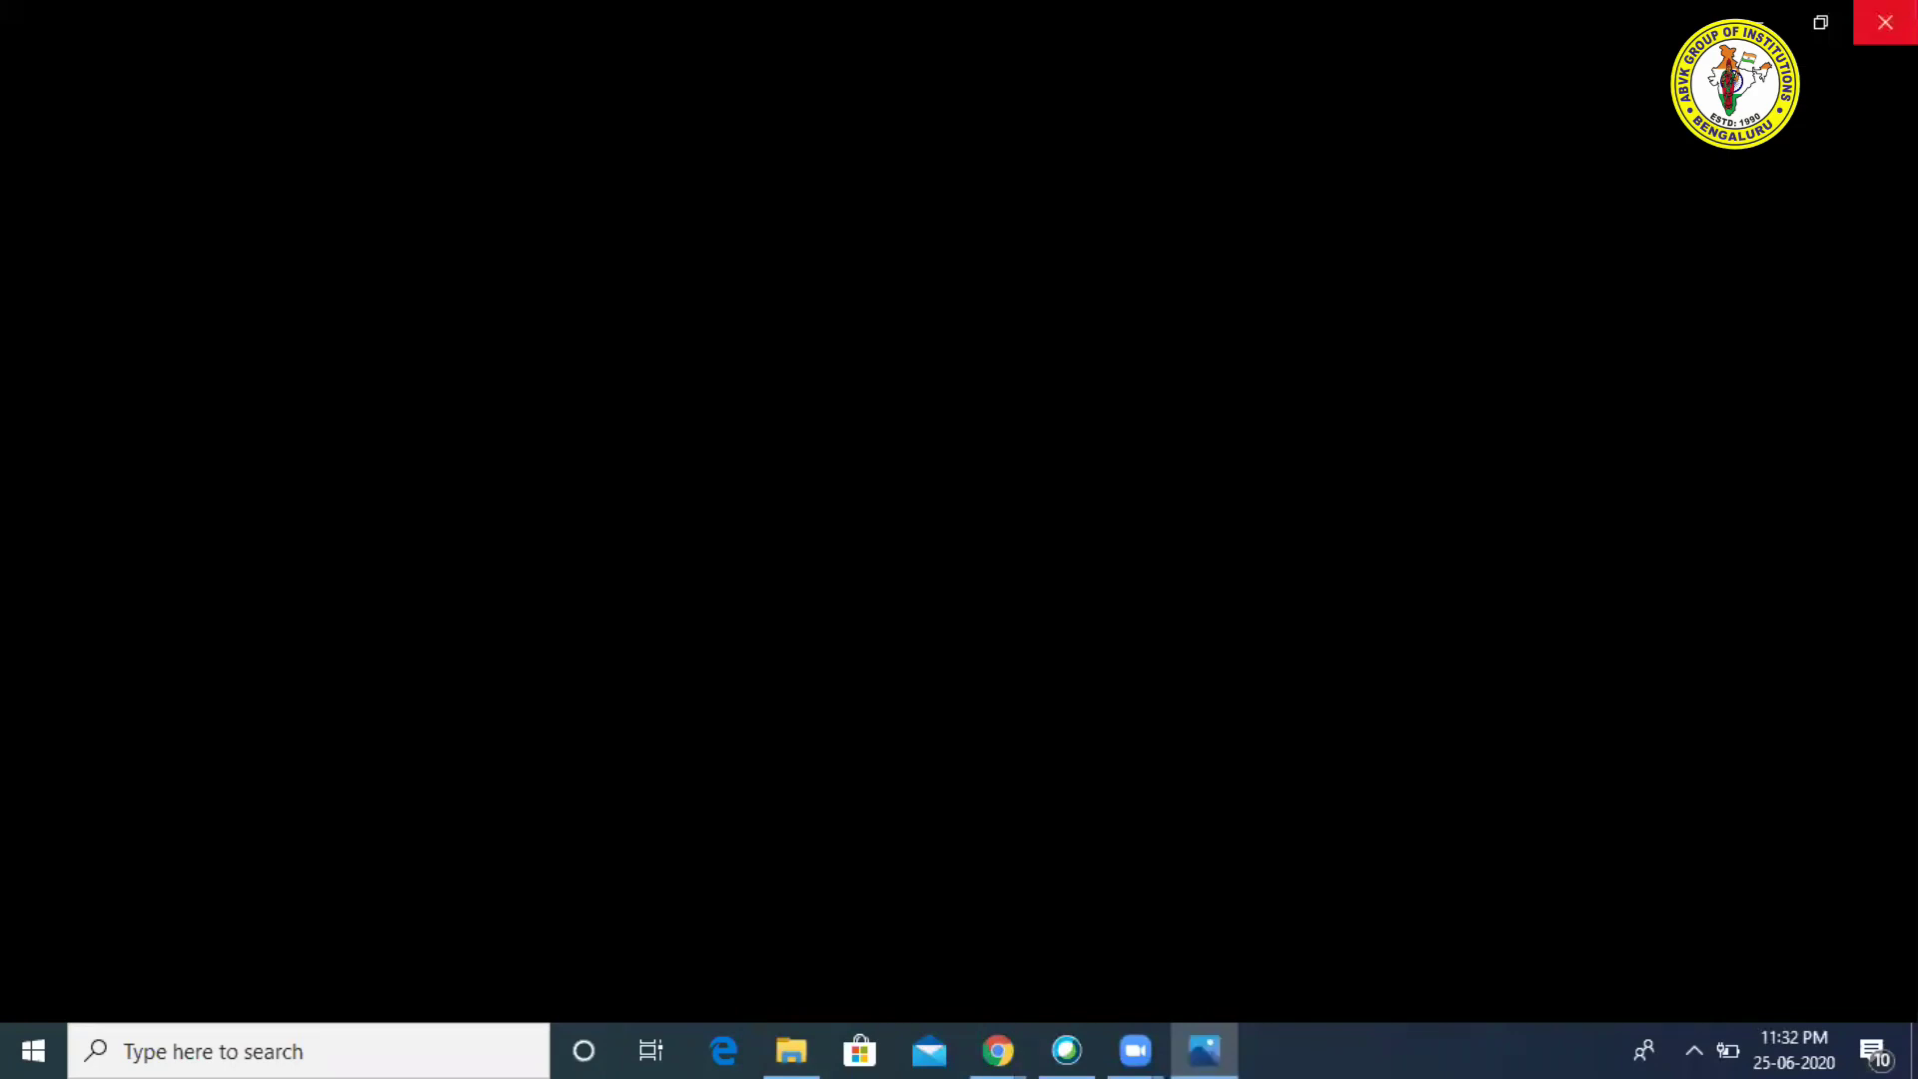
click(1886, 22)
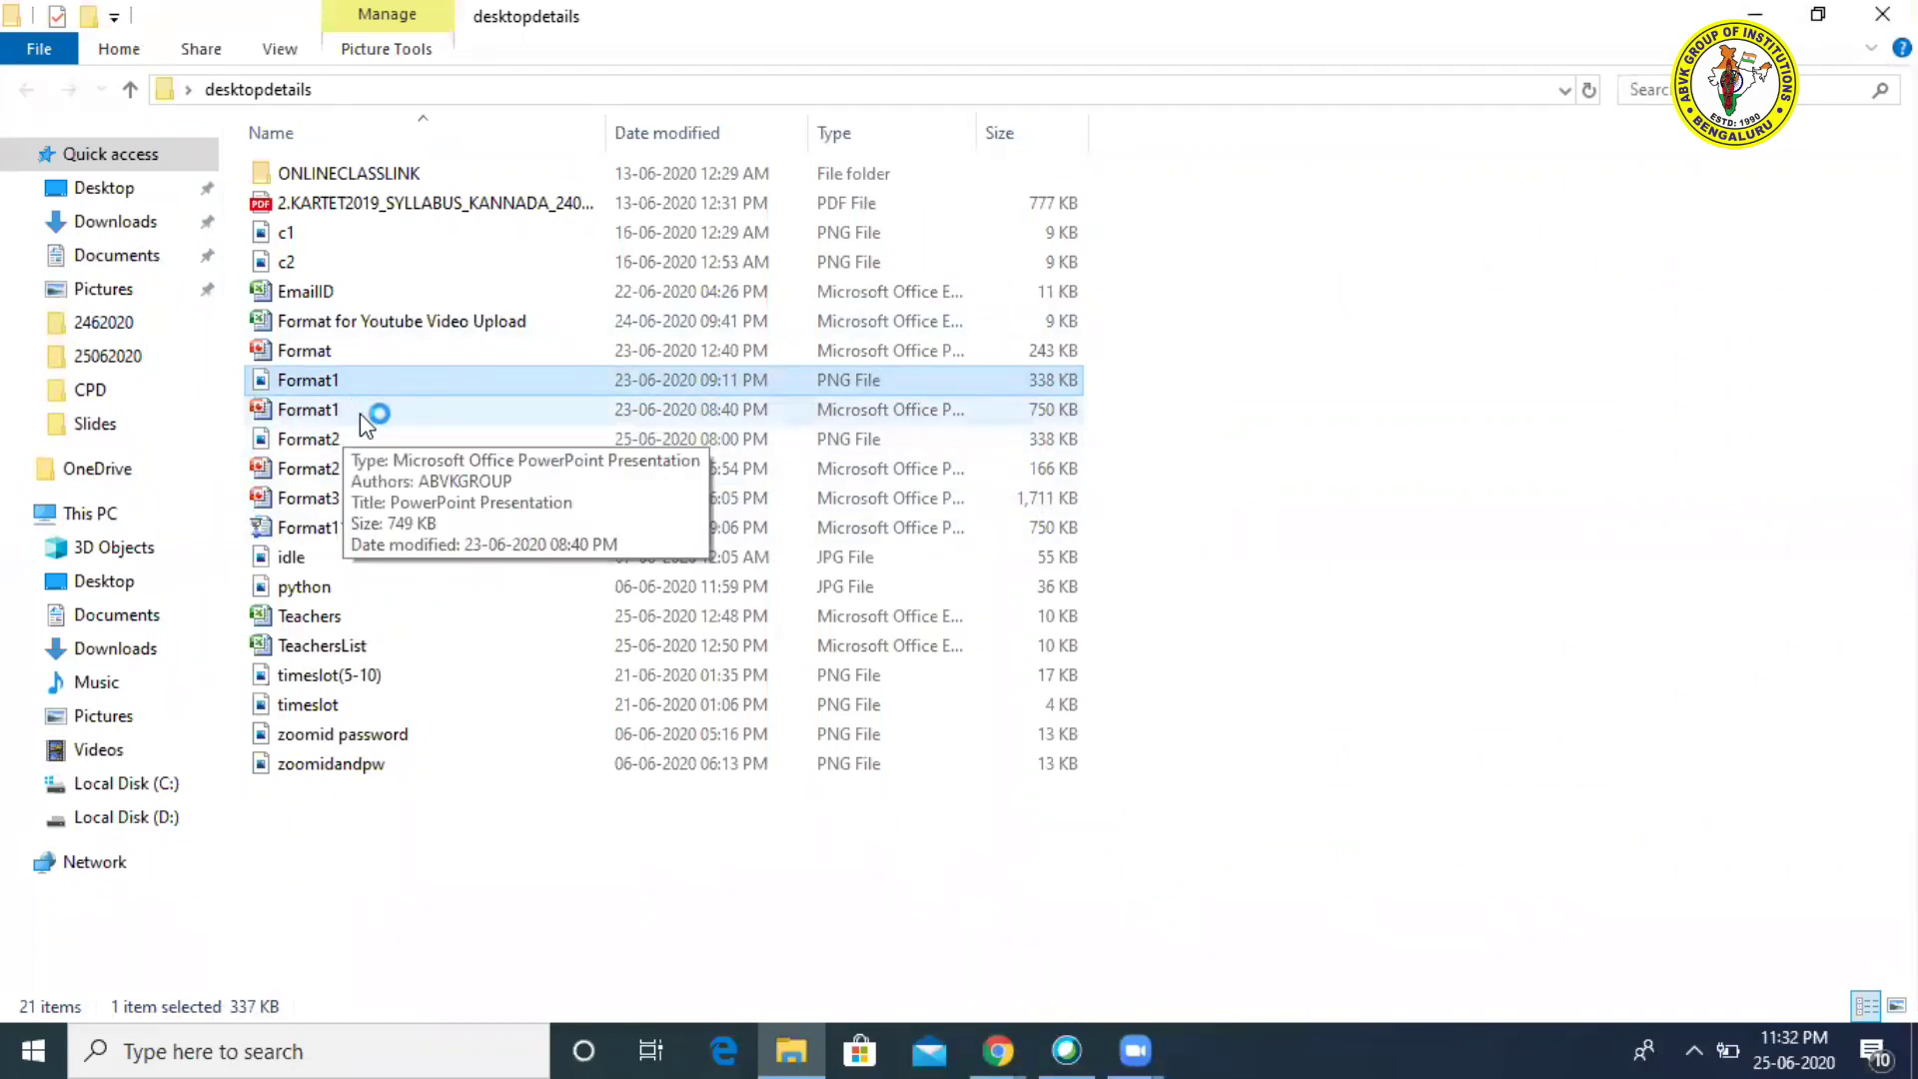
click(398, 425)
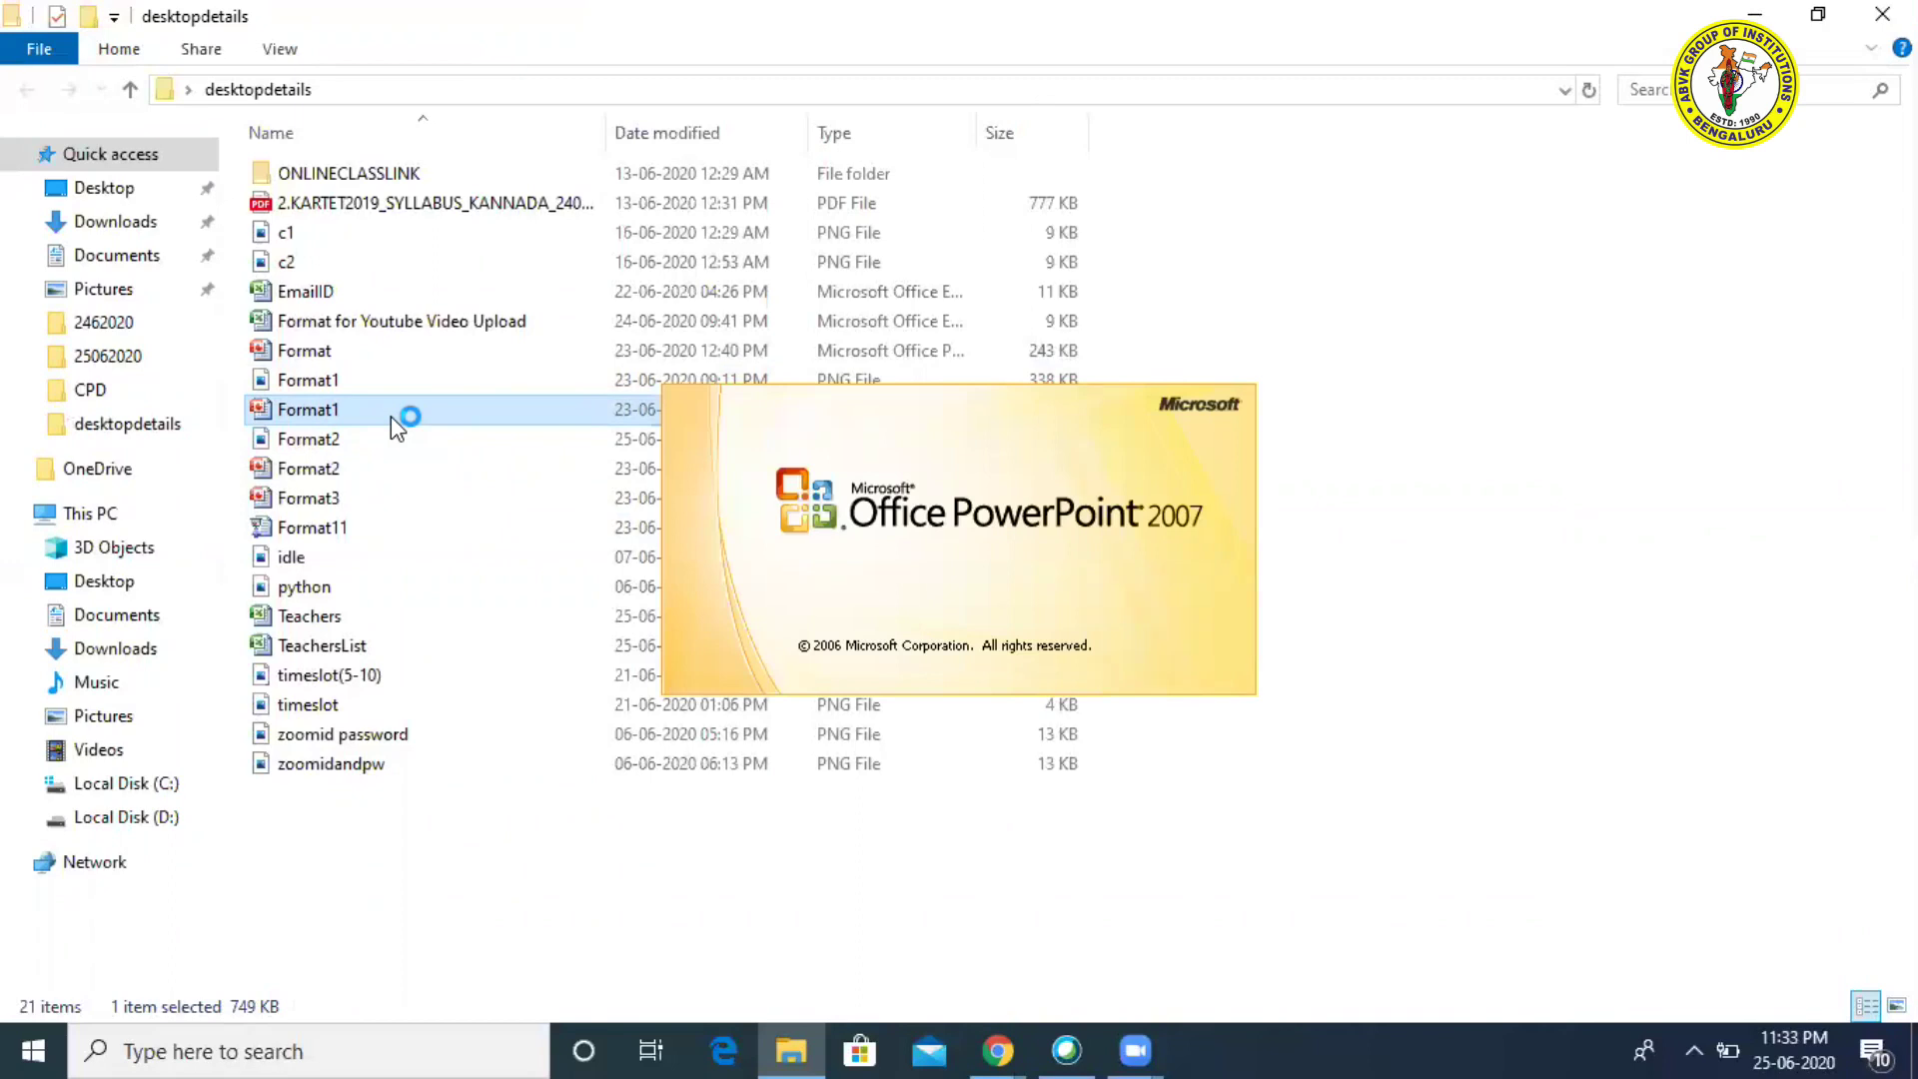
key(F2)
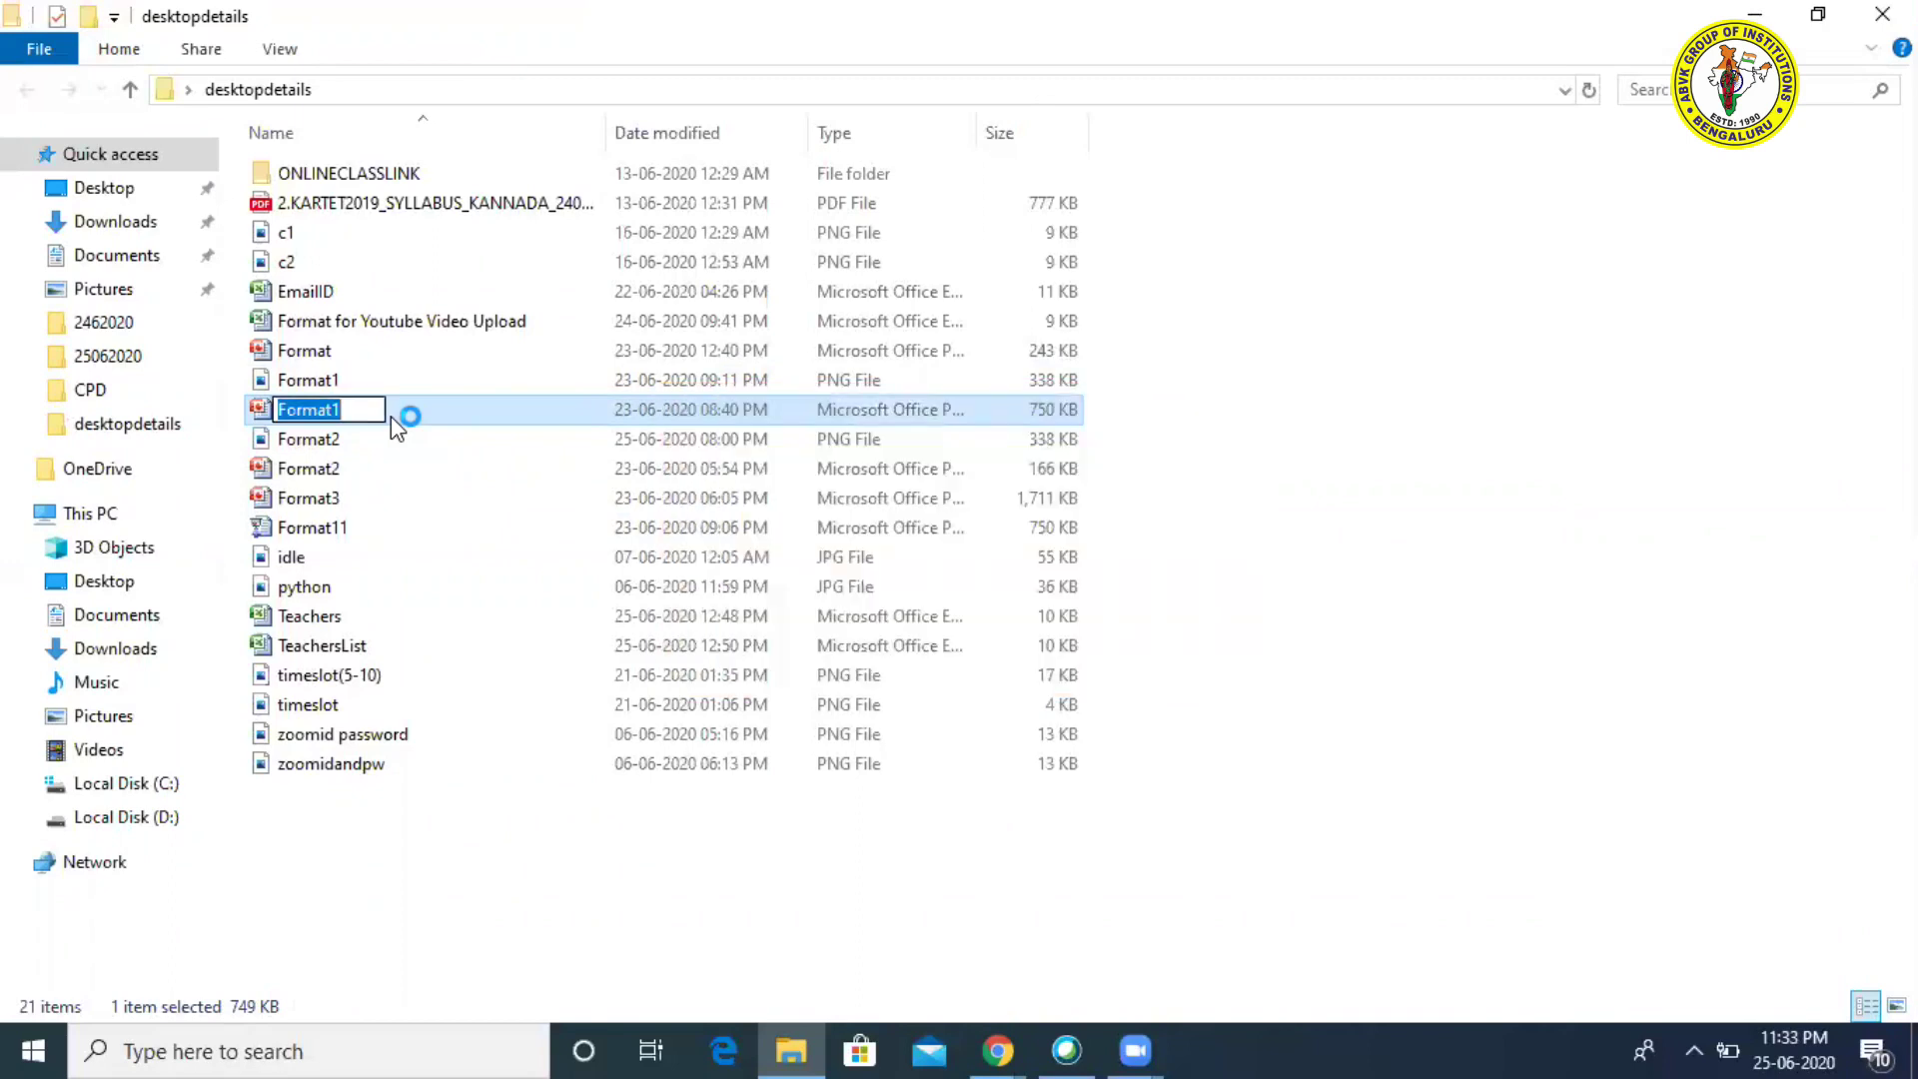
click(1575, 491)
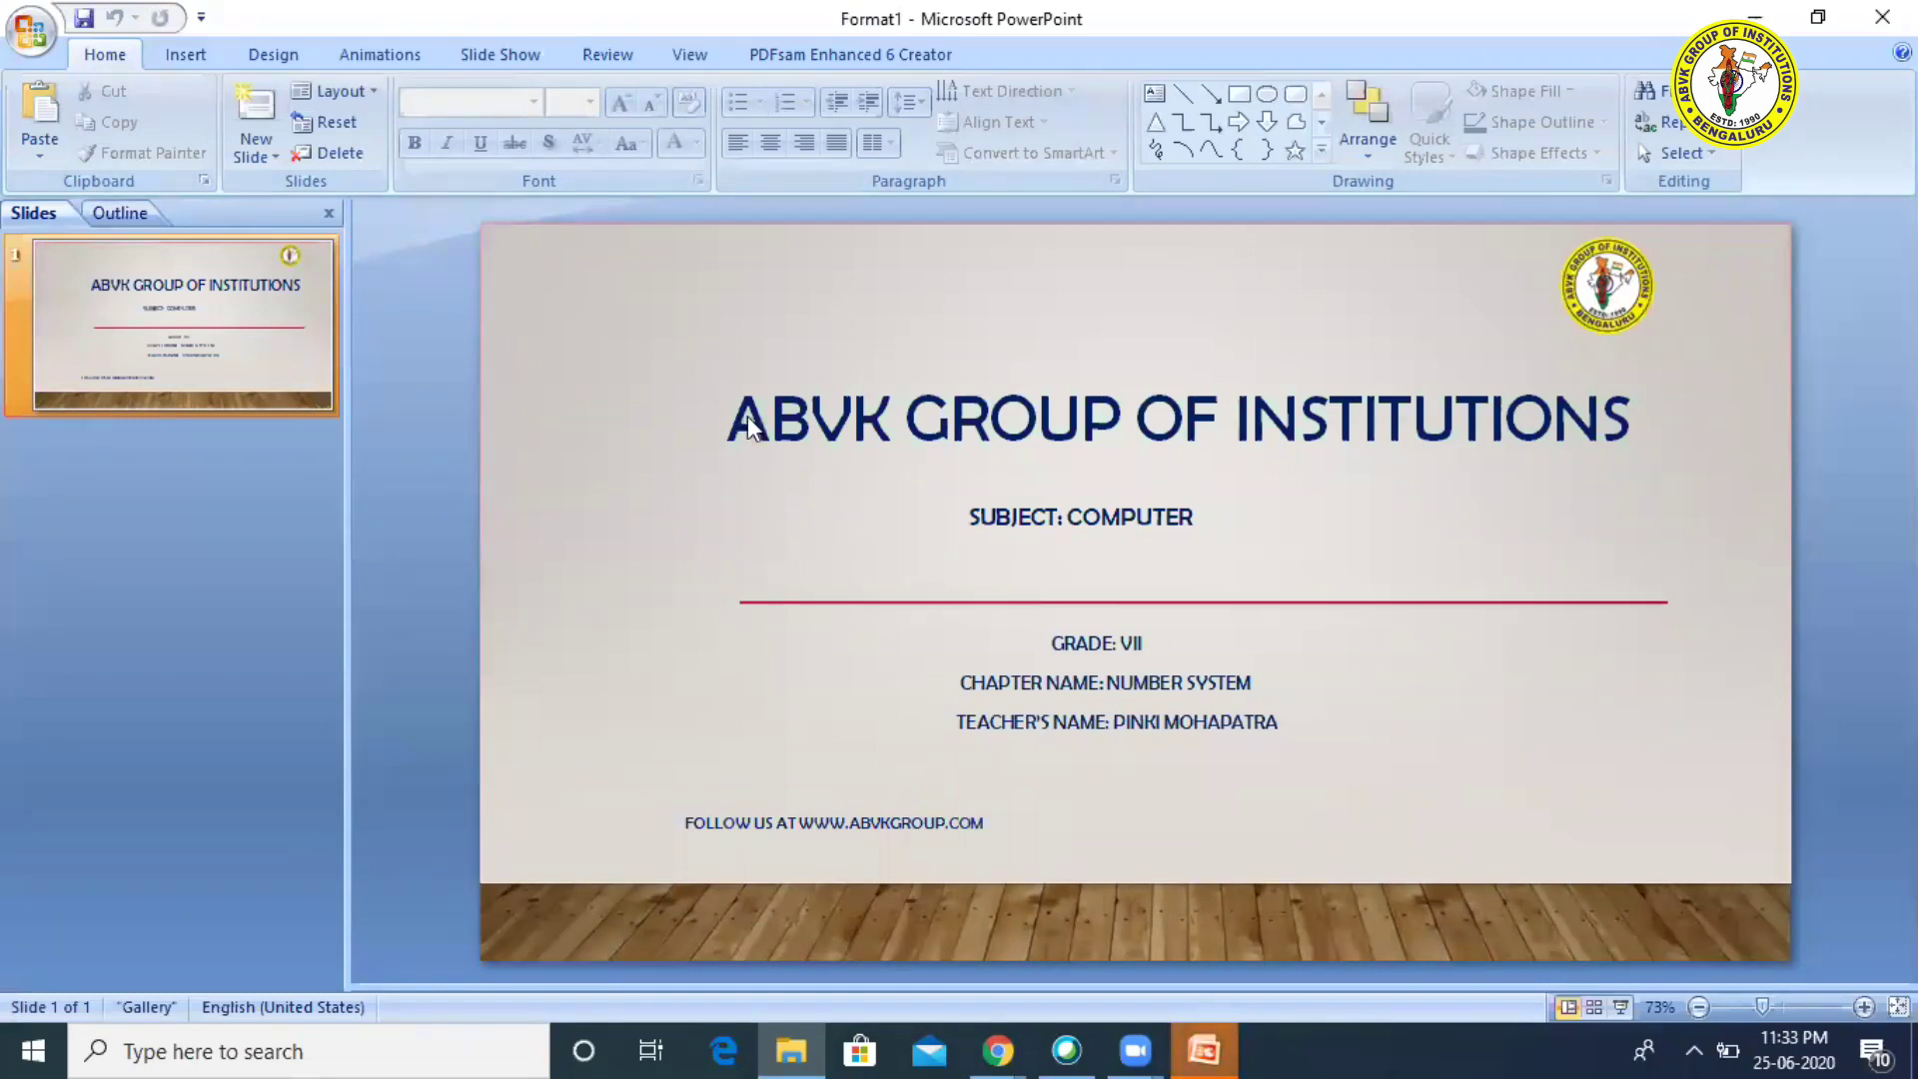
click(28, 40)
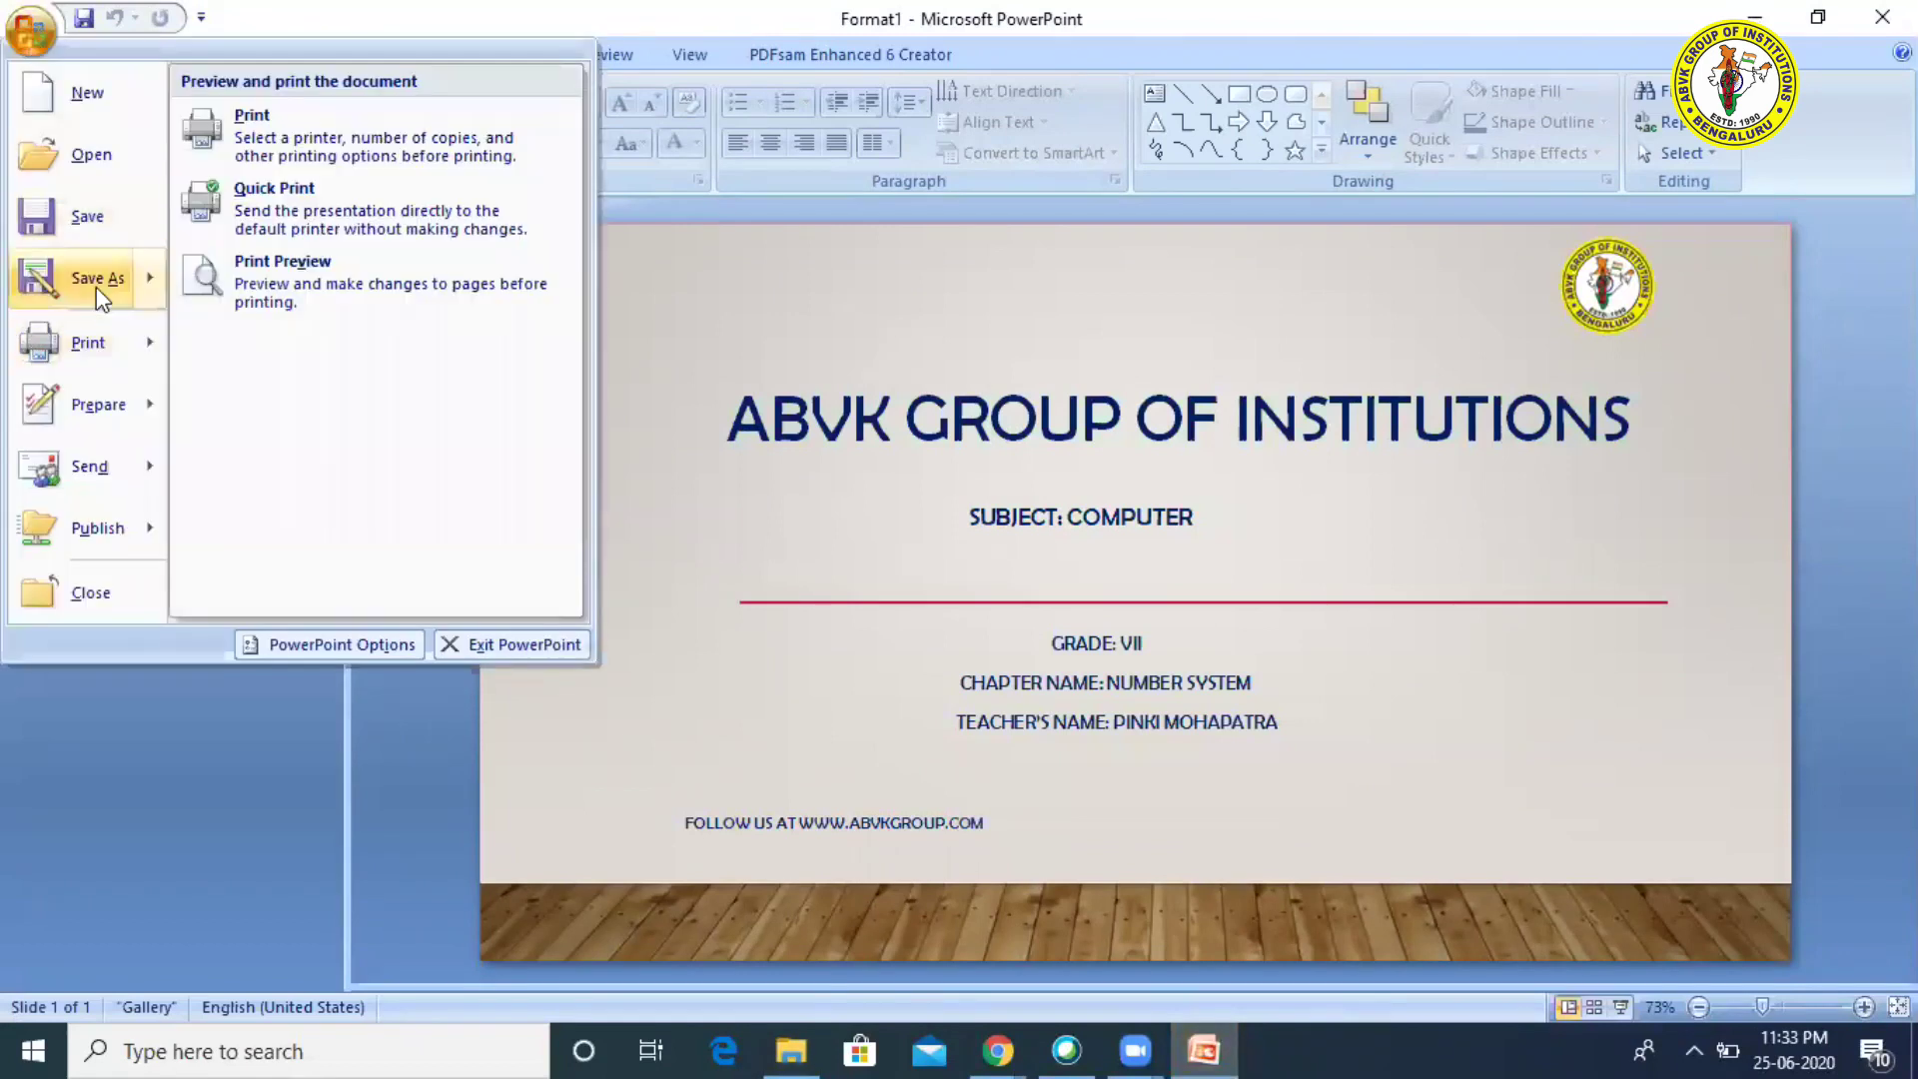
mouse_move(96, 286)
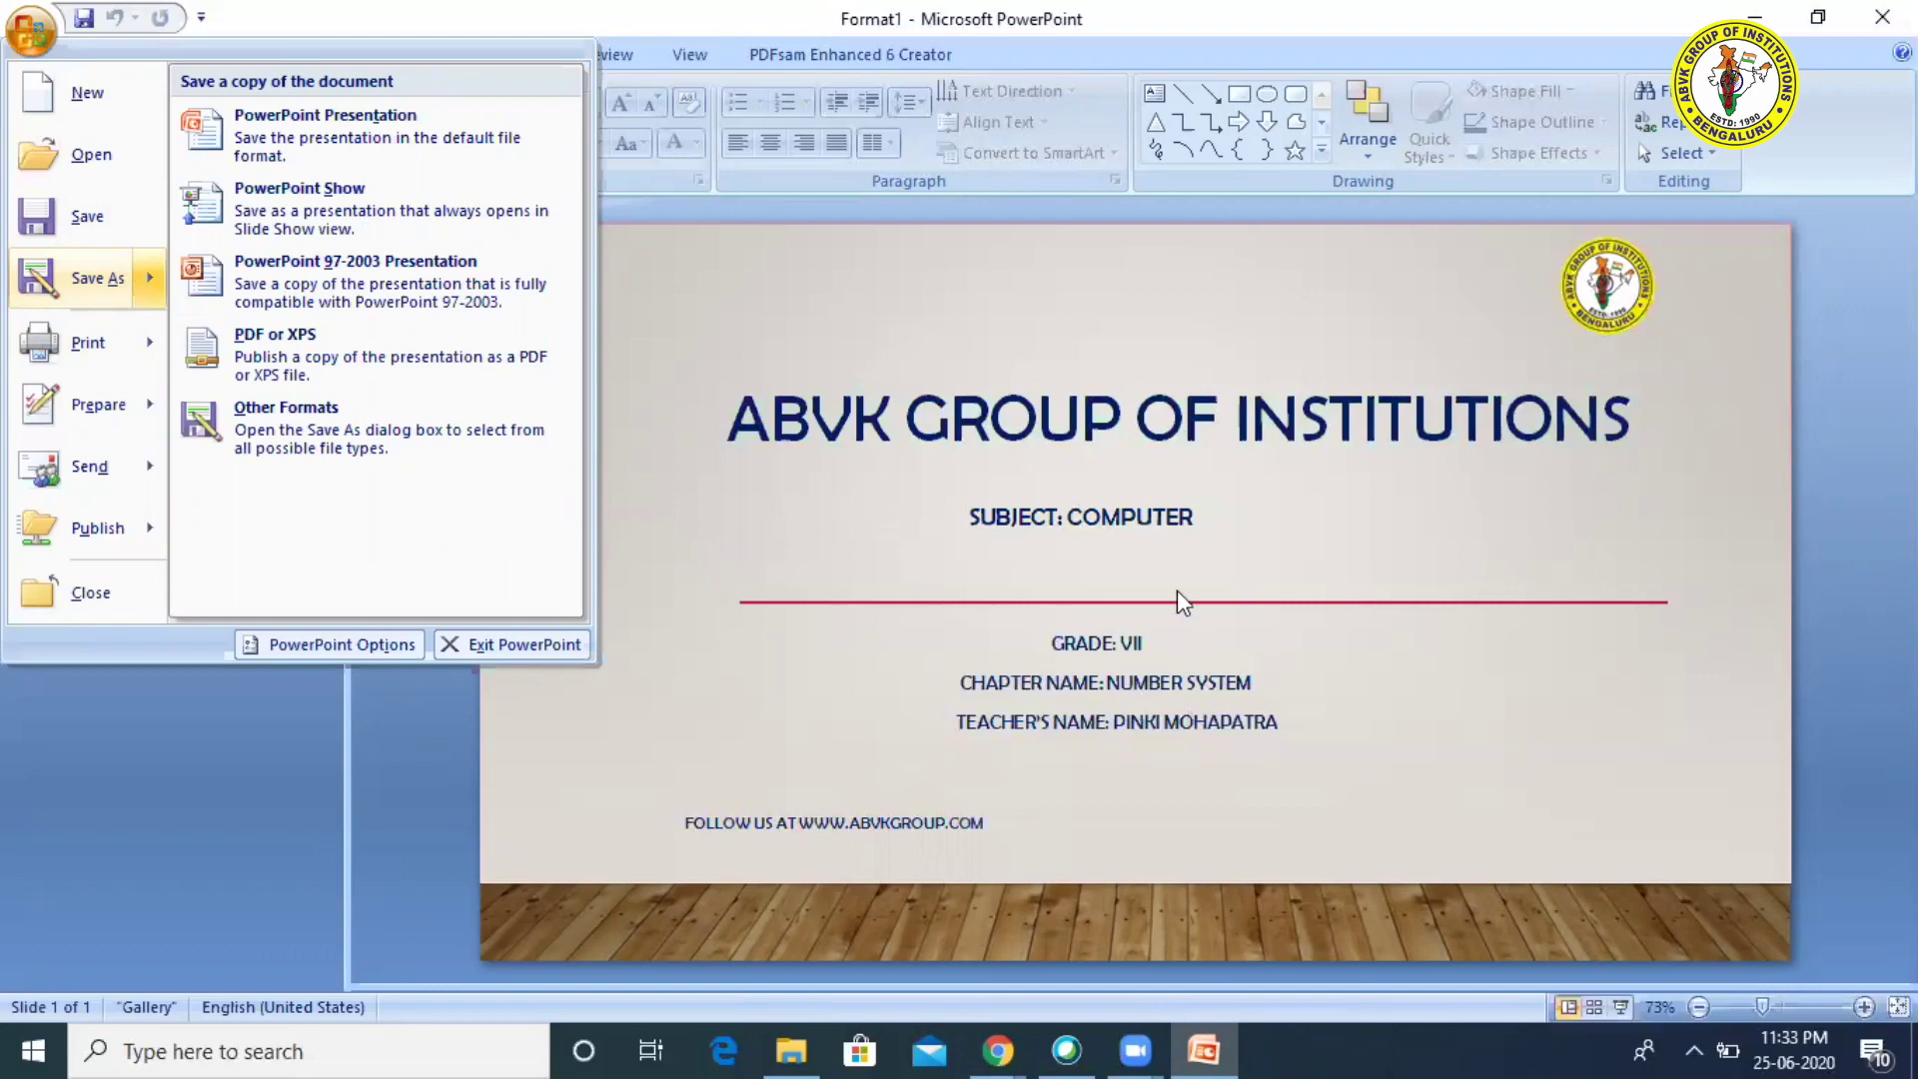
click(76, 298)
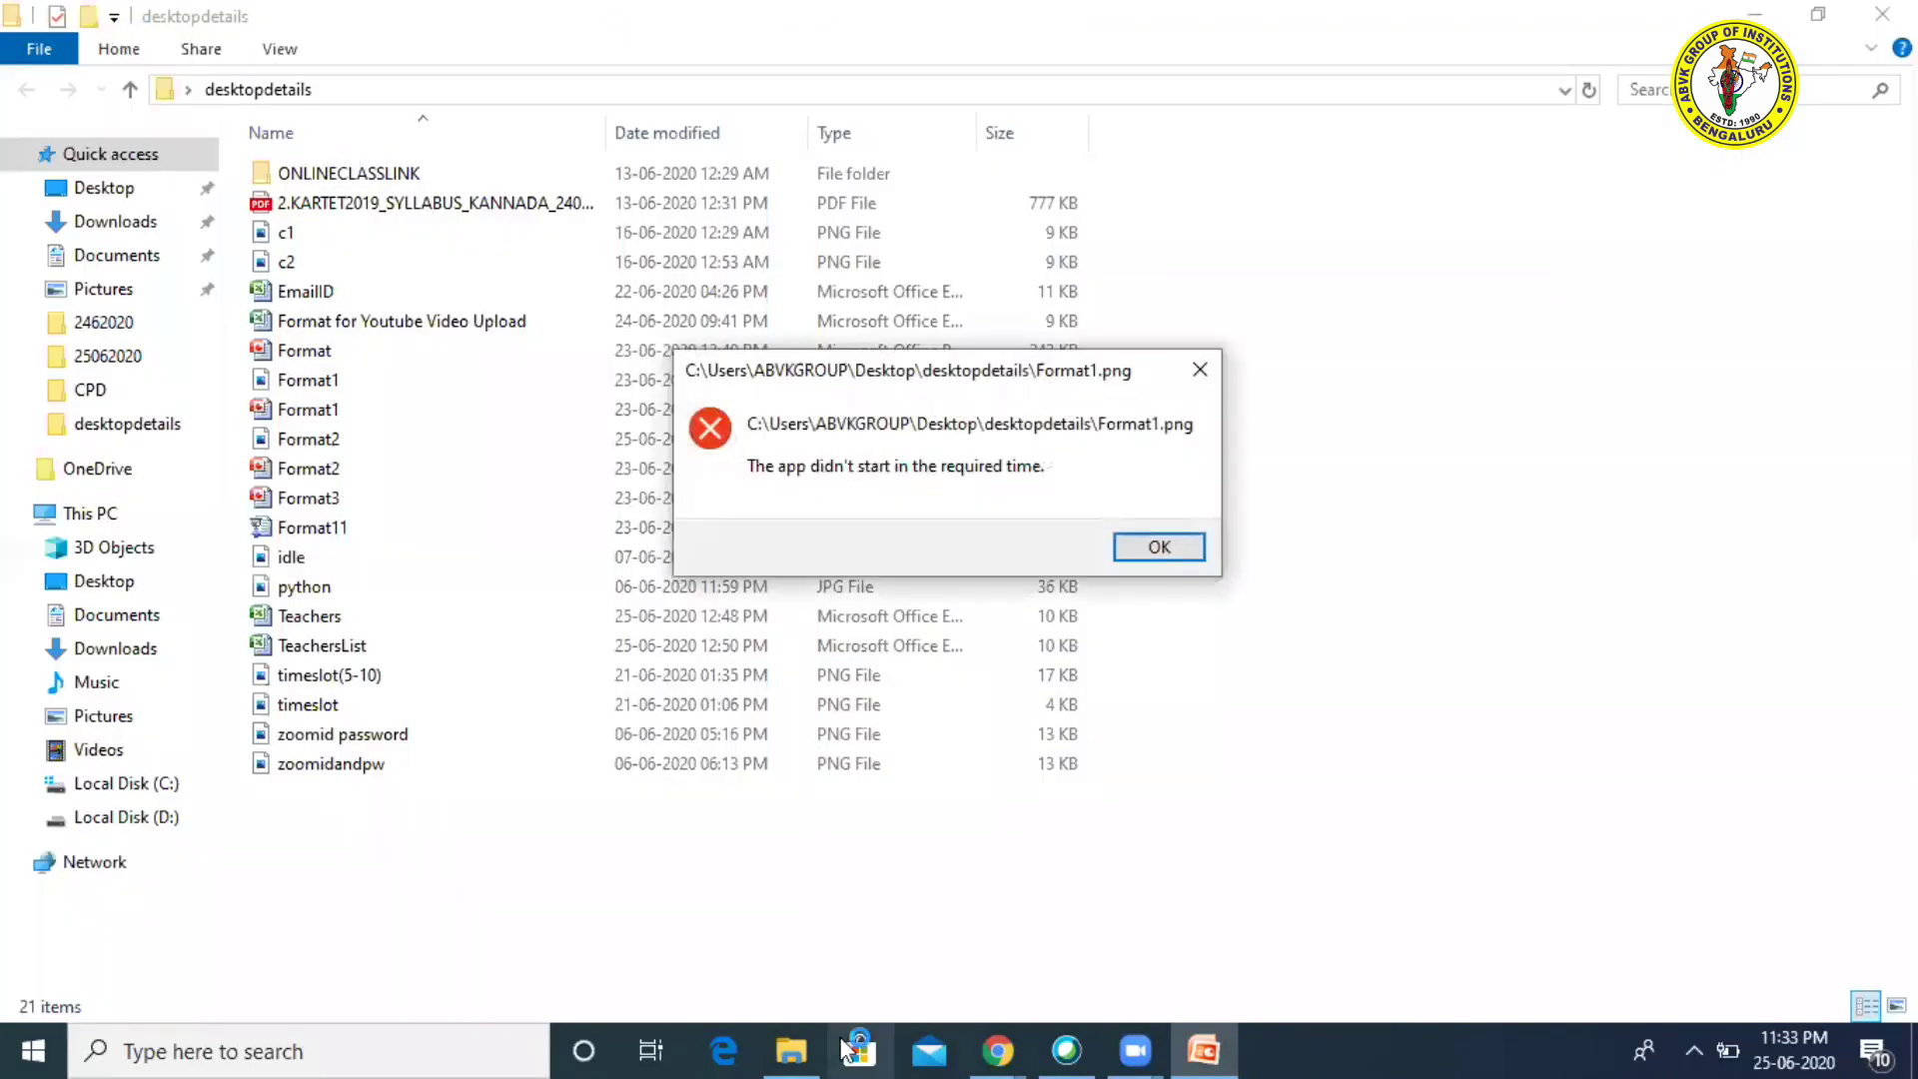
click(1159, 546)
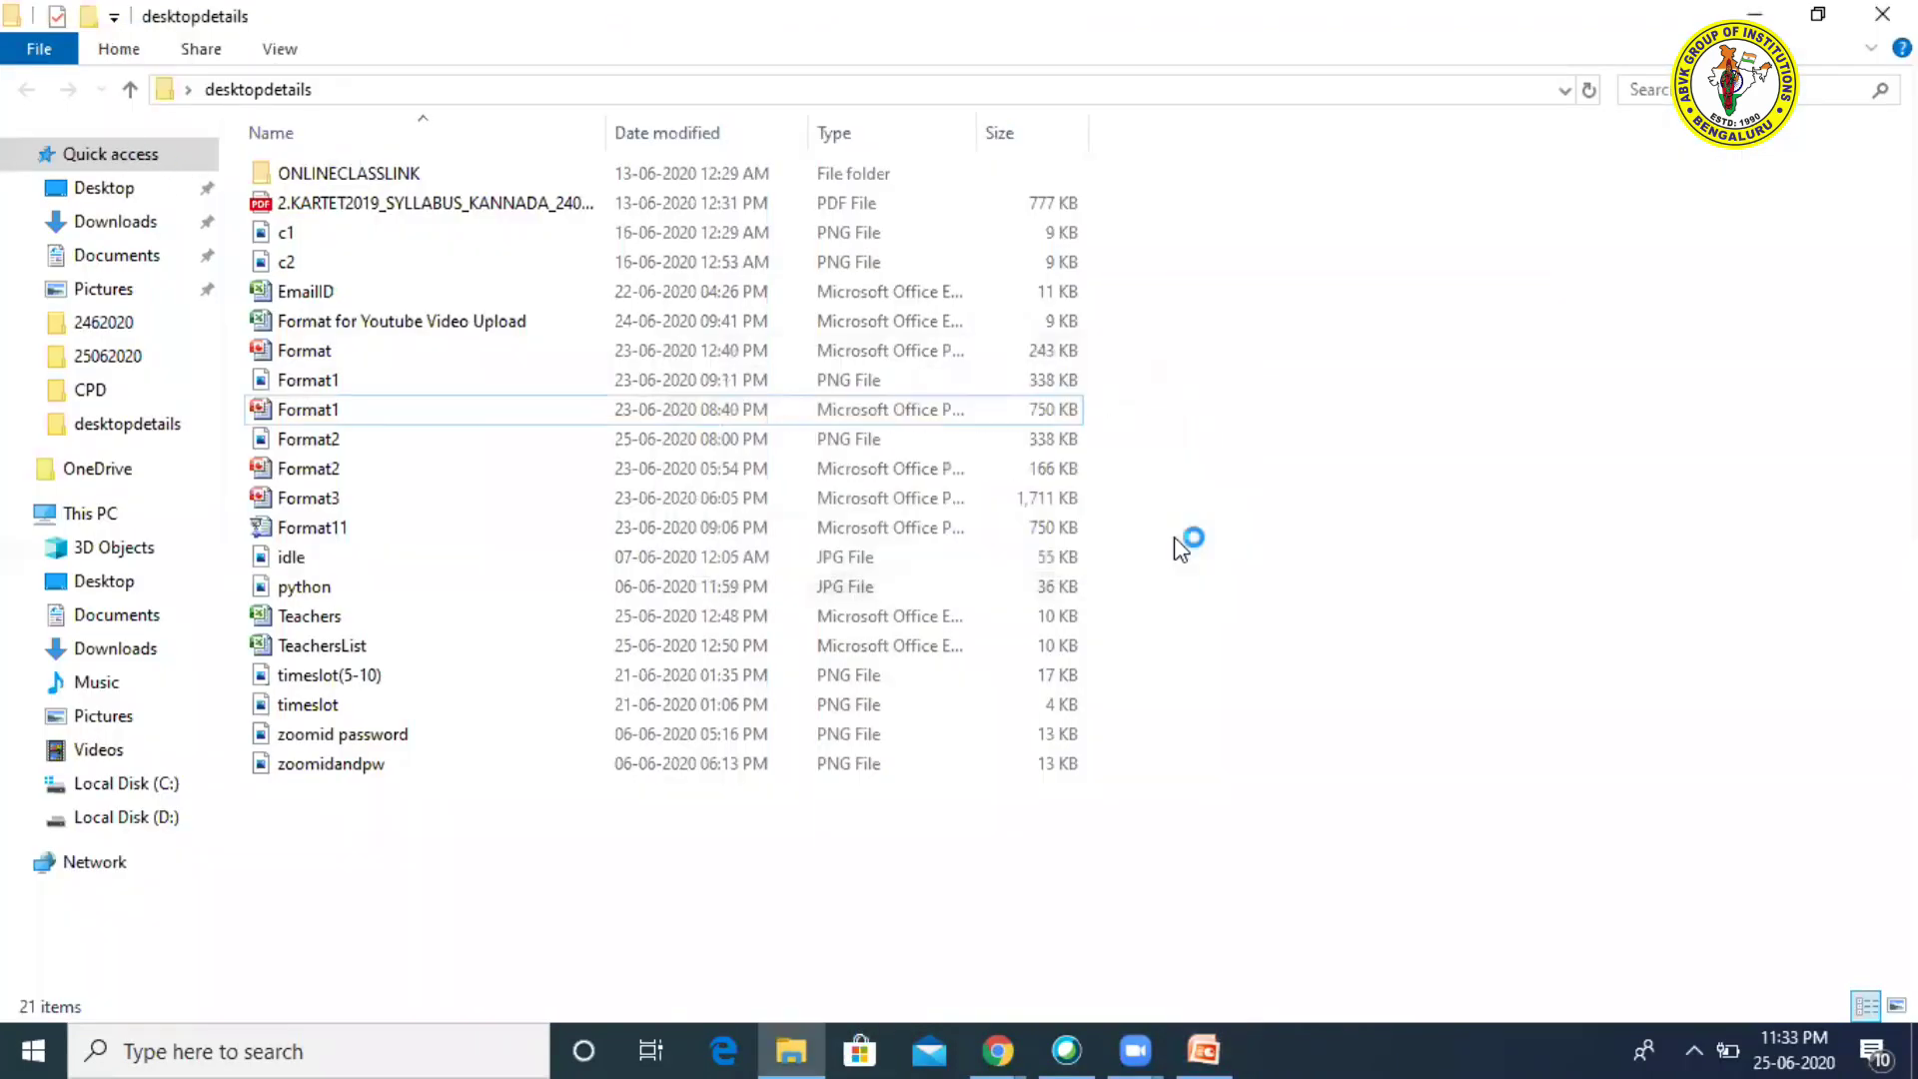
click(868, 402)
double_click(867, 402)
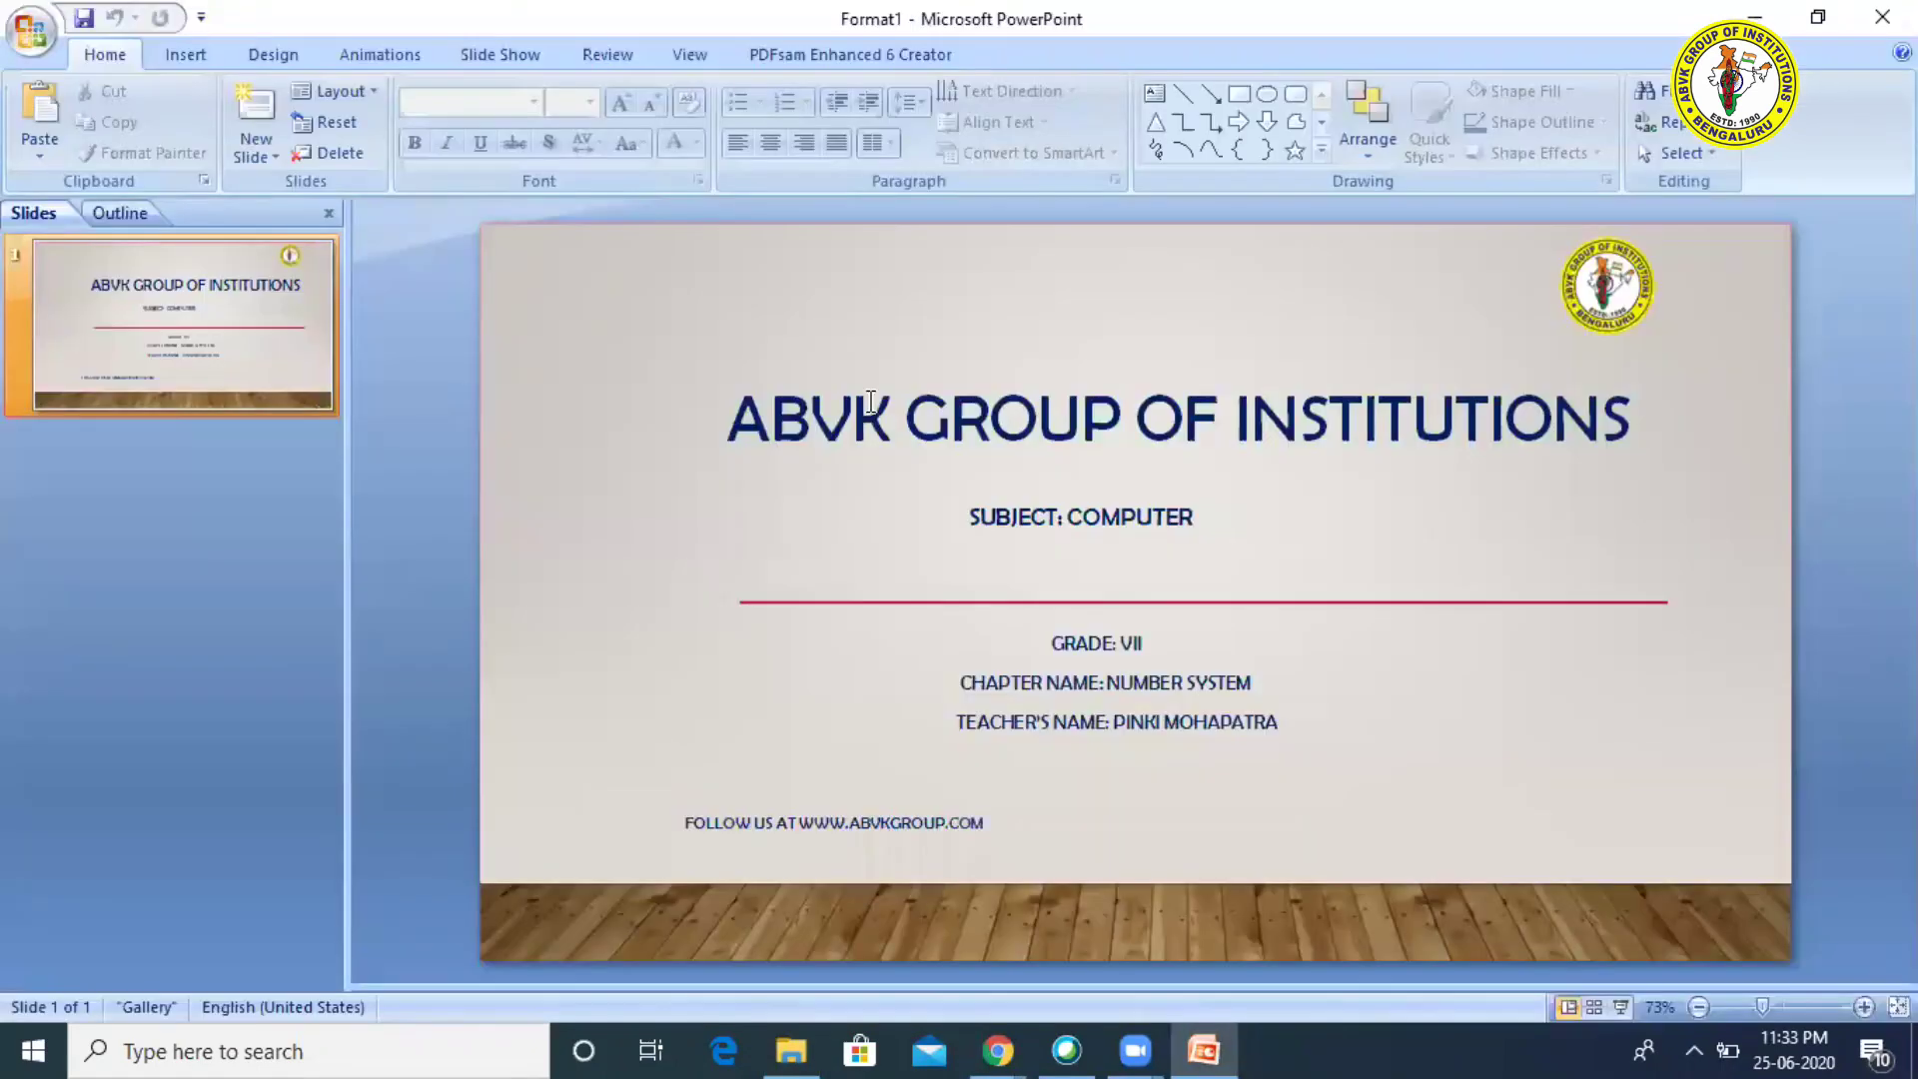
Step: Export only the current slide as a PNG image named Format1 in the desktopdetails folder, replacing the existing file
click(40, 38)
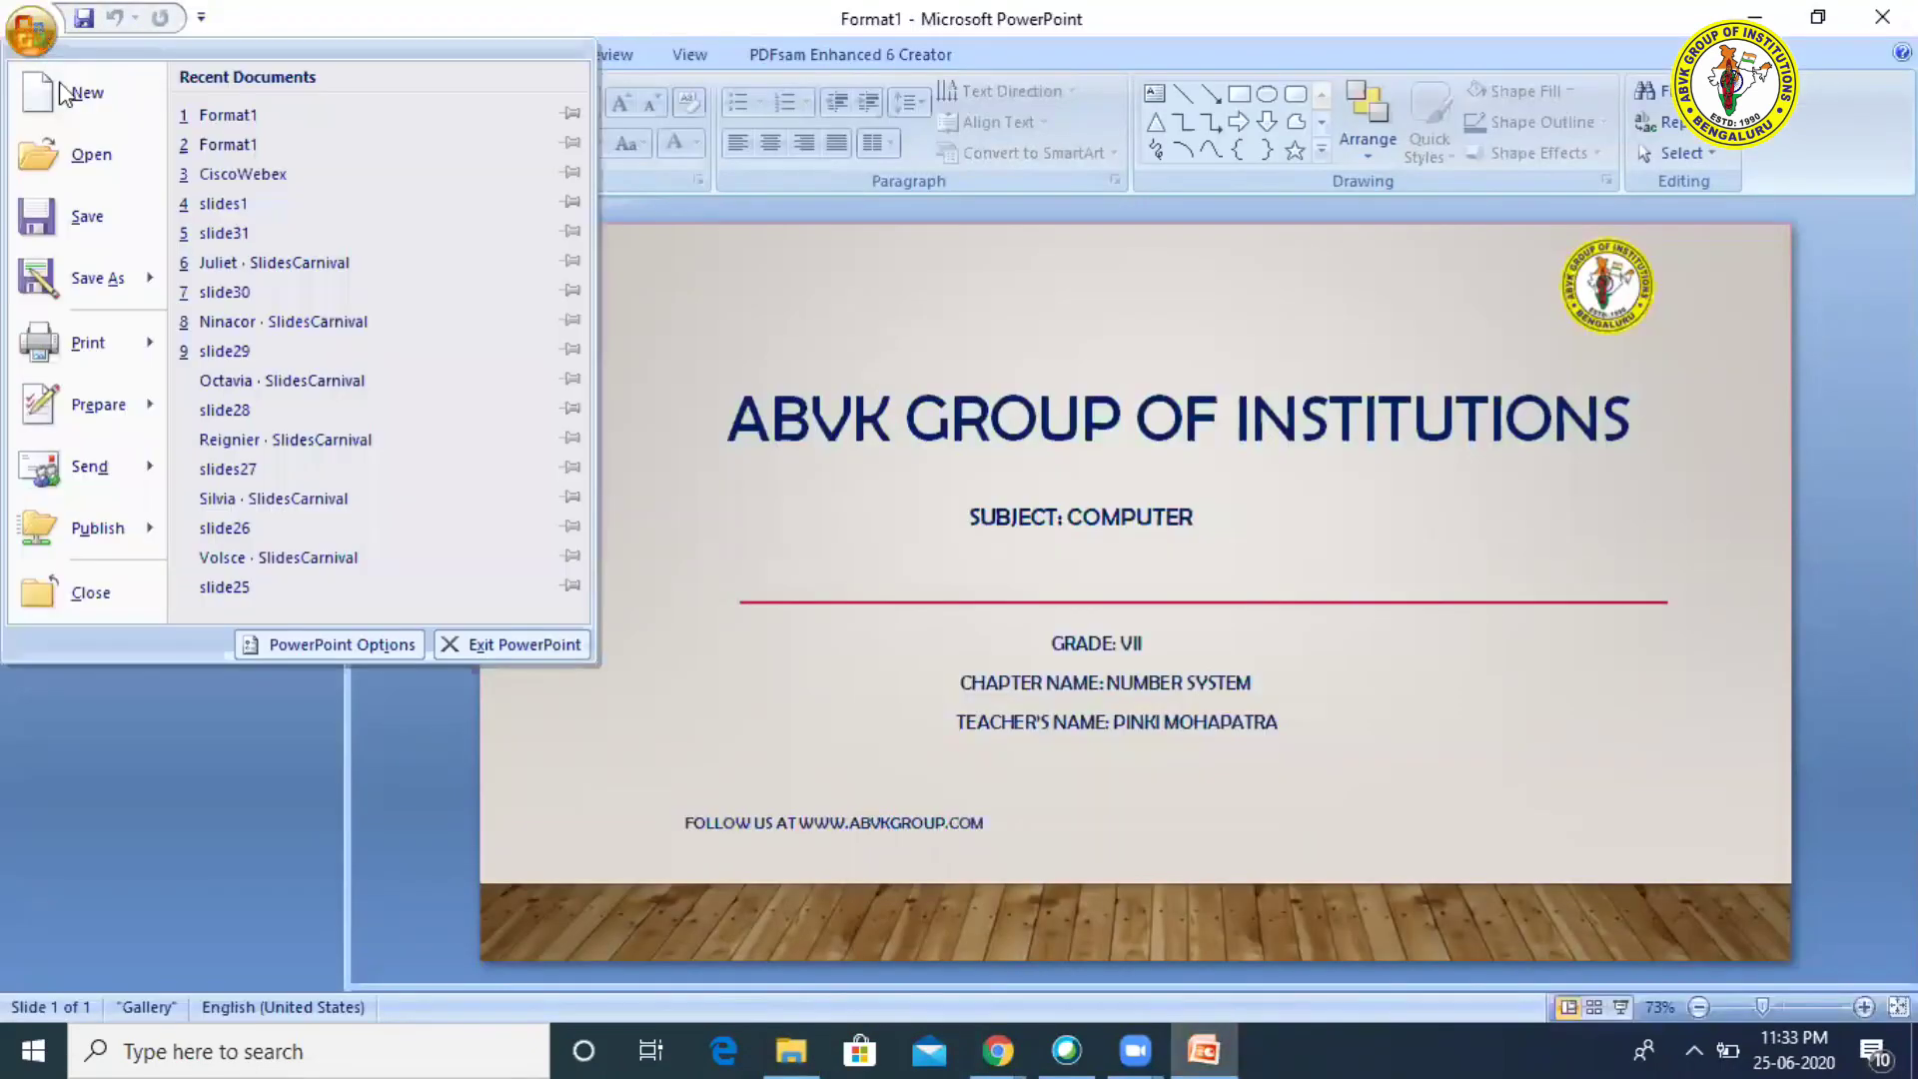
click(93, 270)
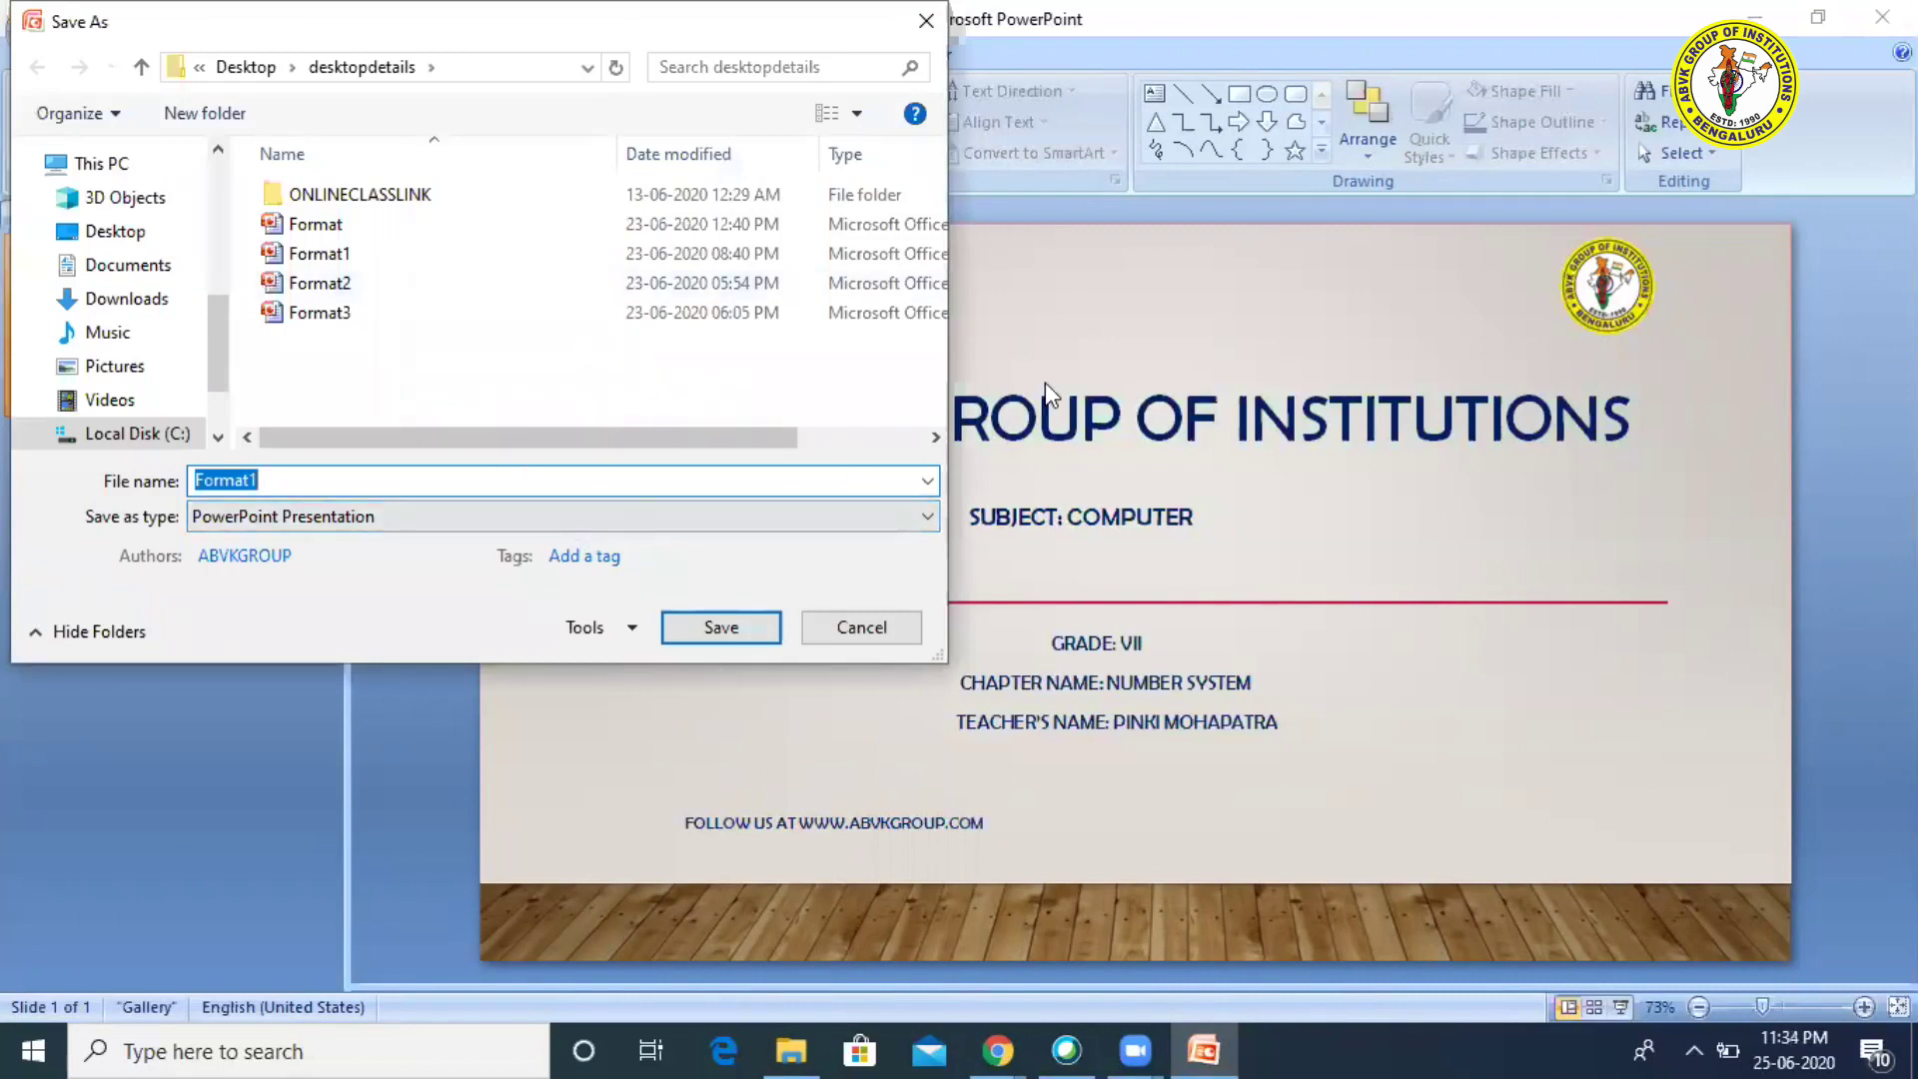
click(660, 519)
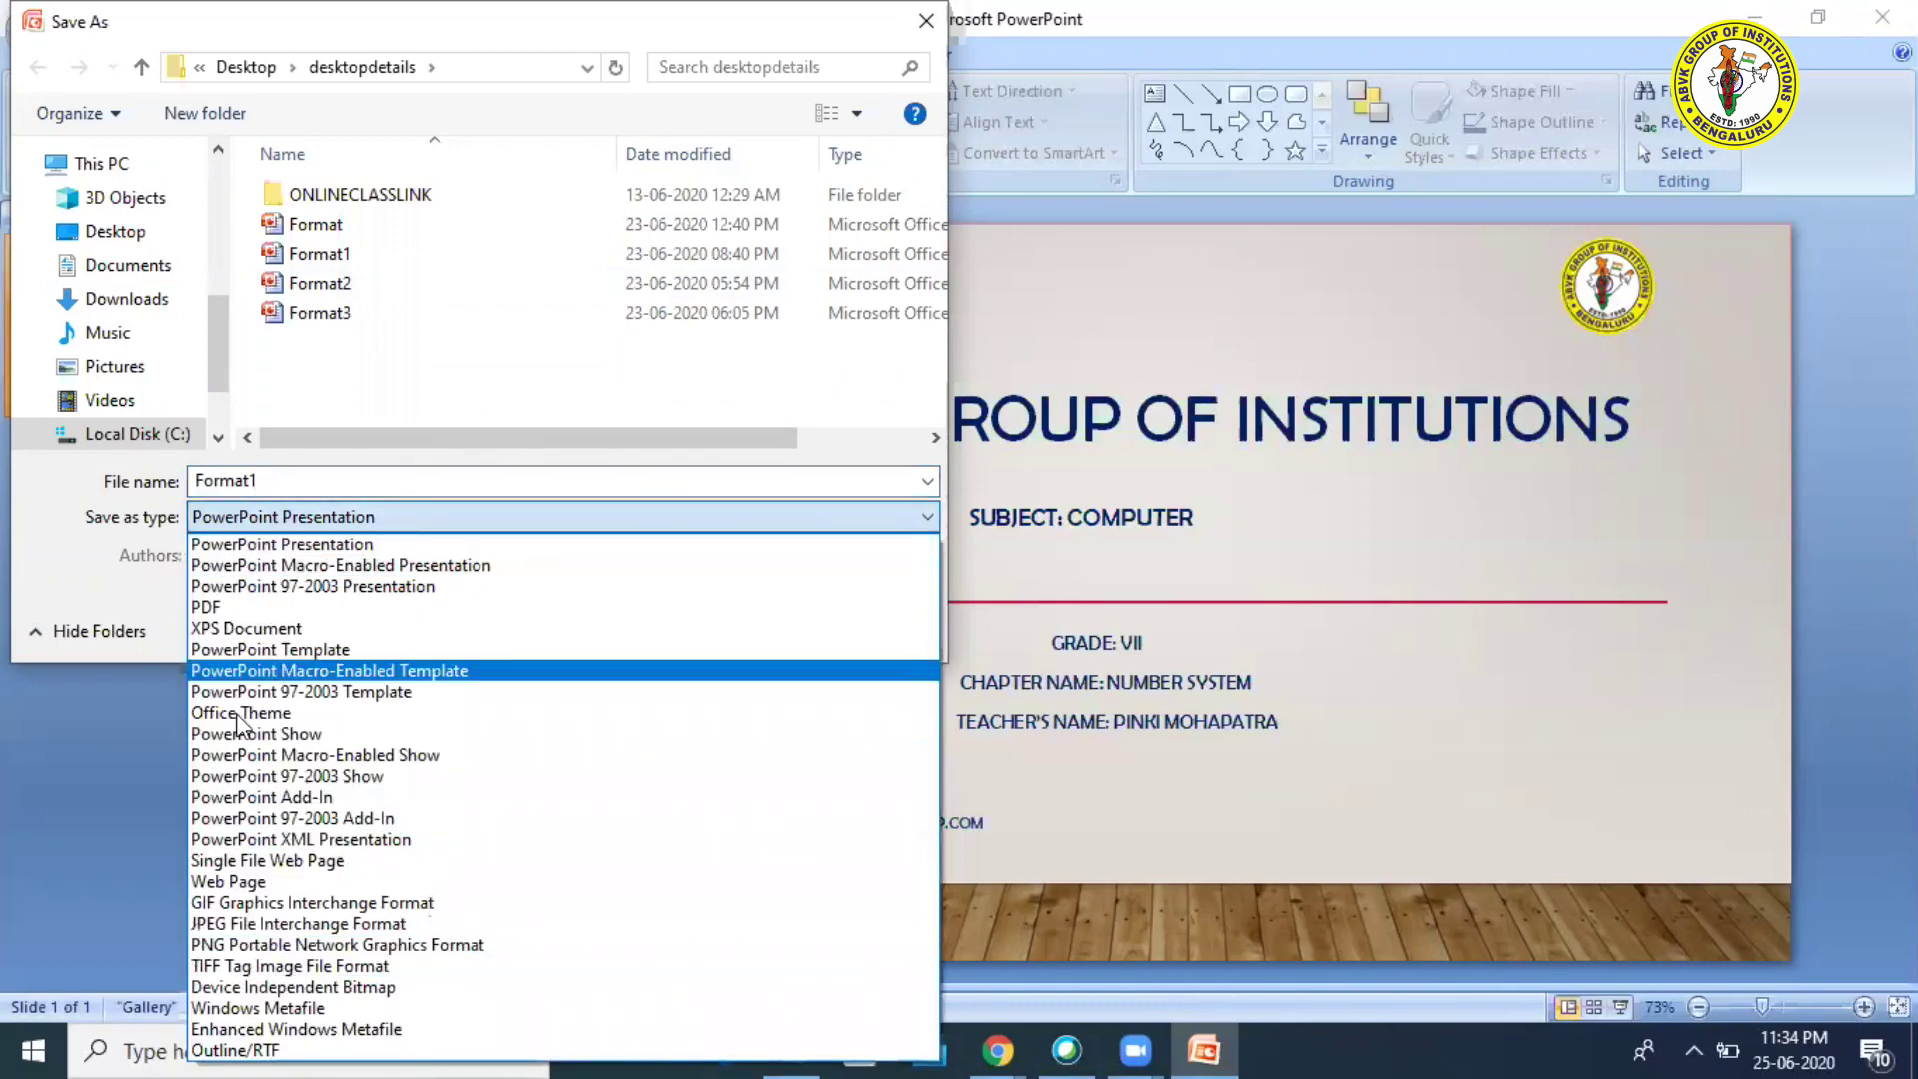
click(238, 945)
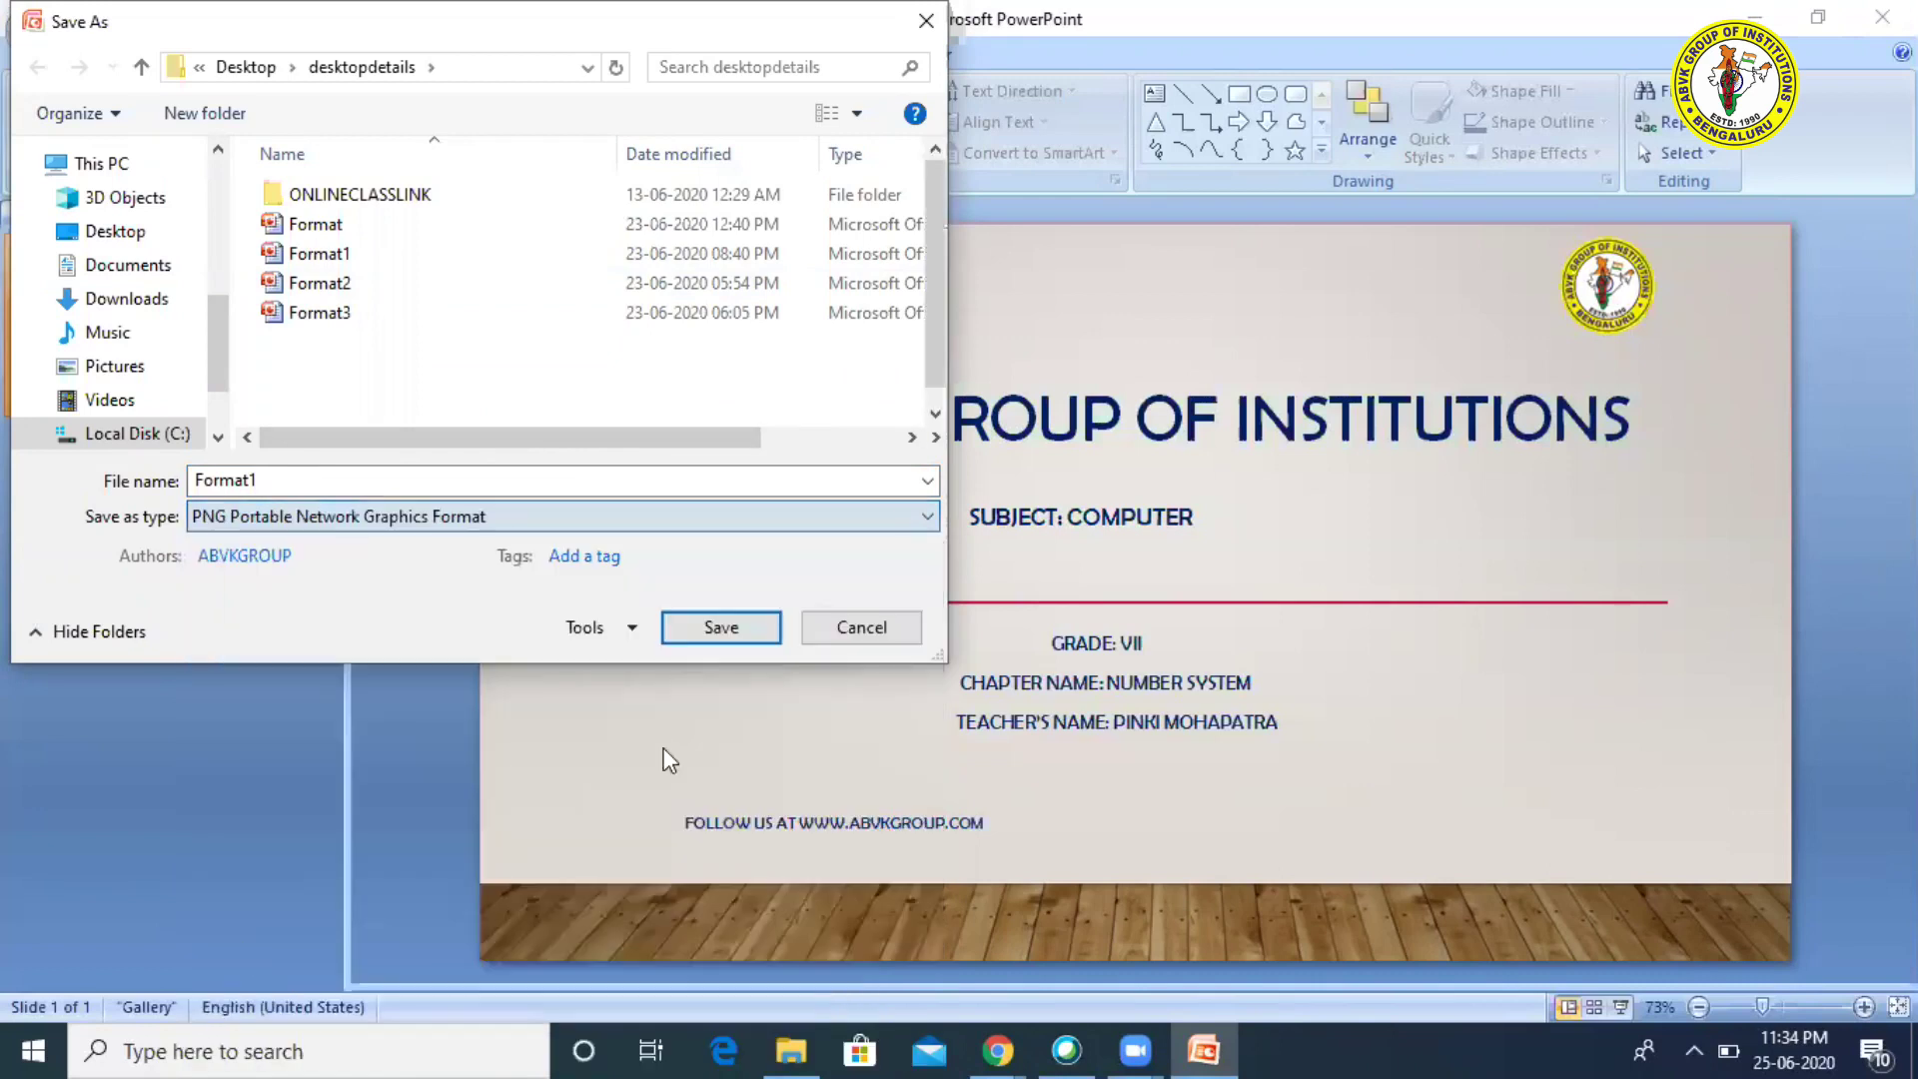
click(732, 630)
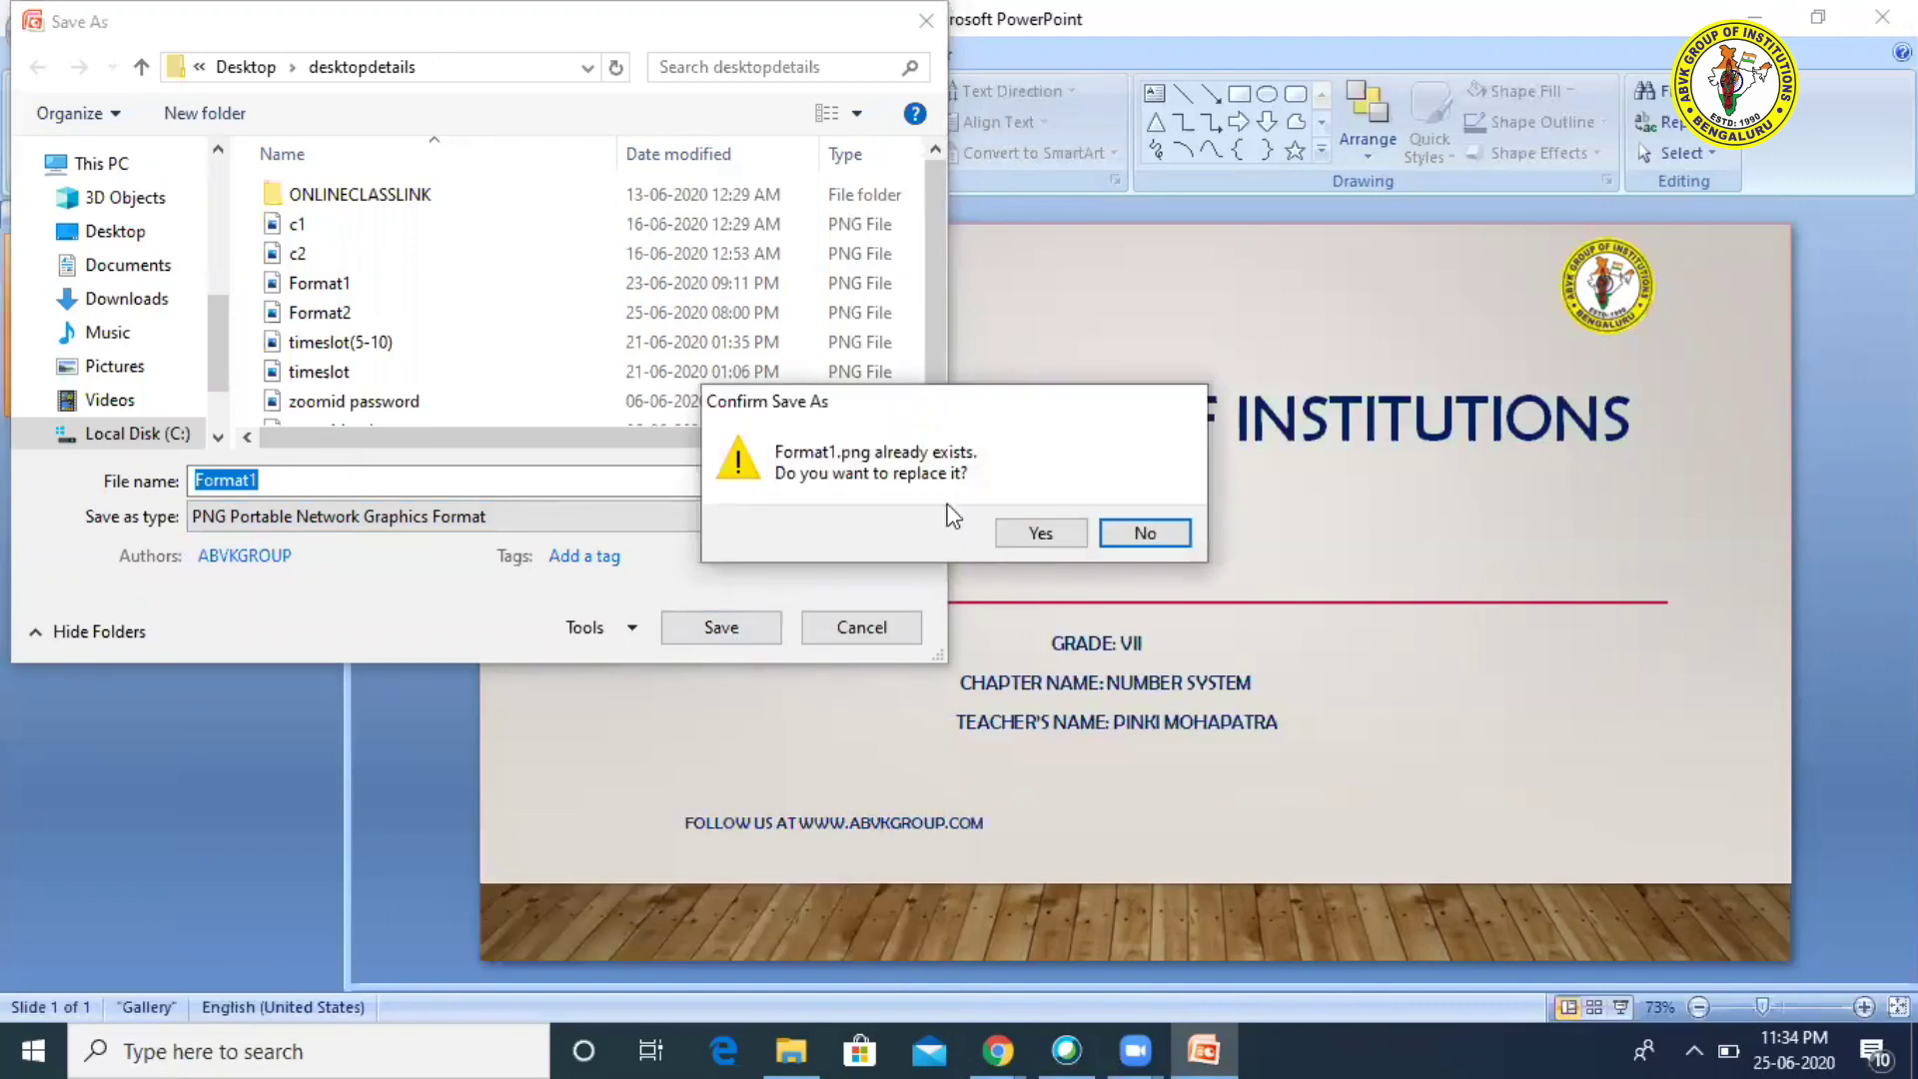
click(1029, 533)
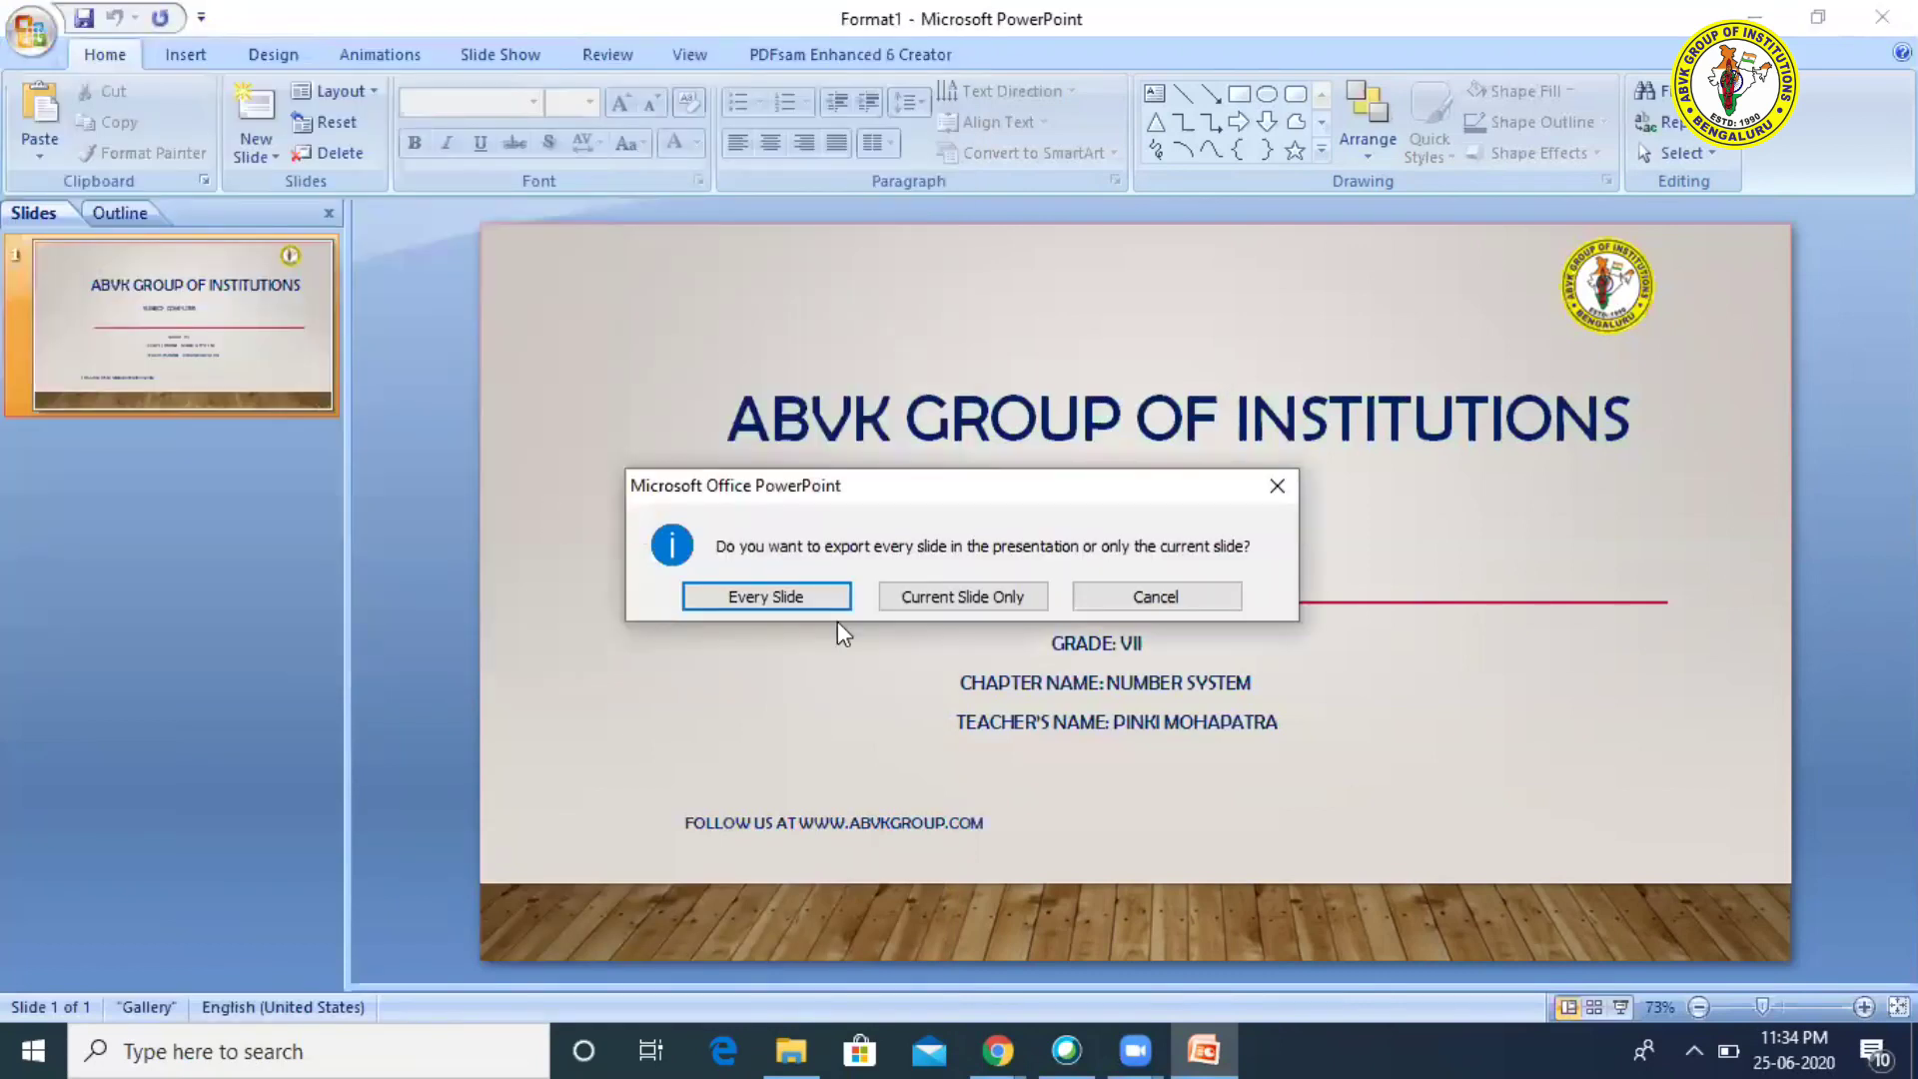
click(969, 597)
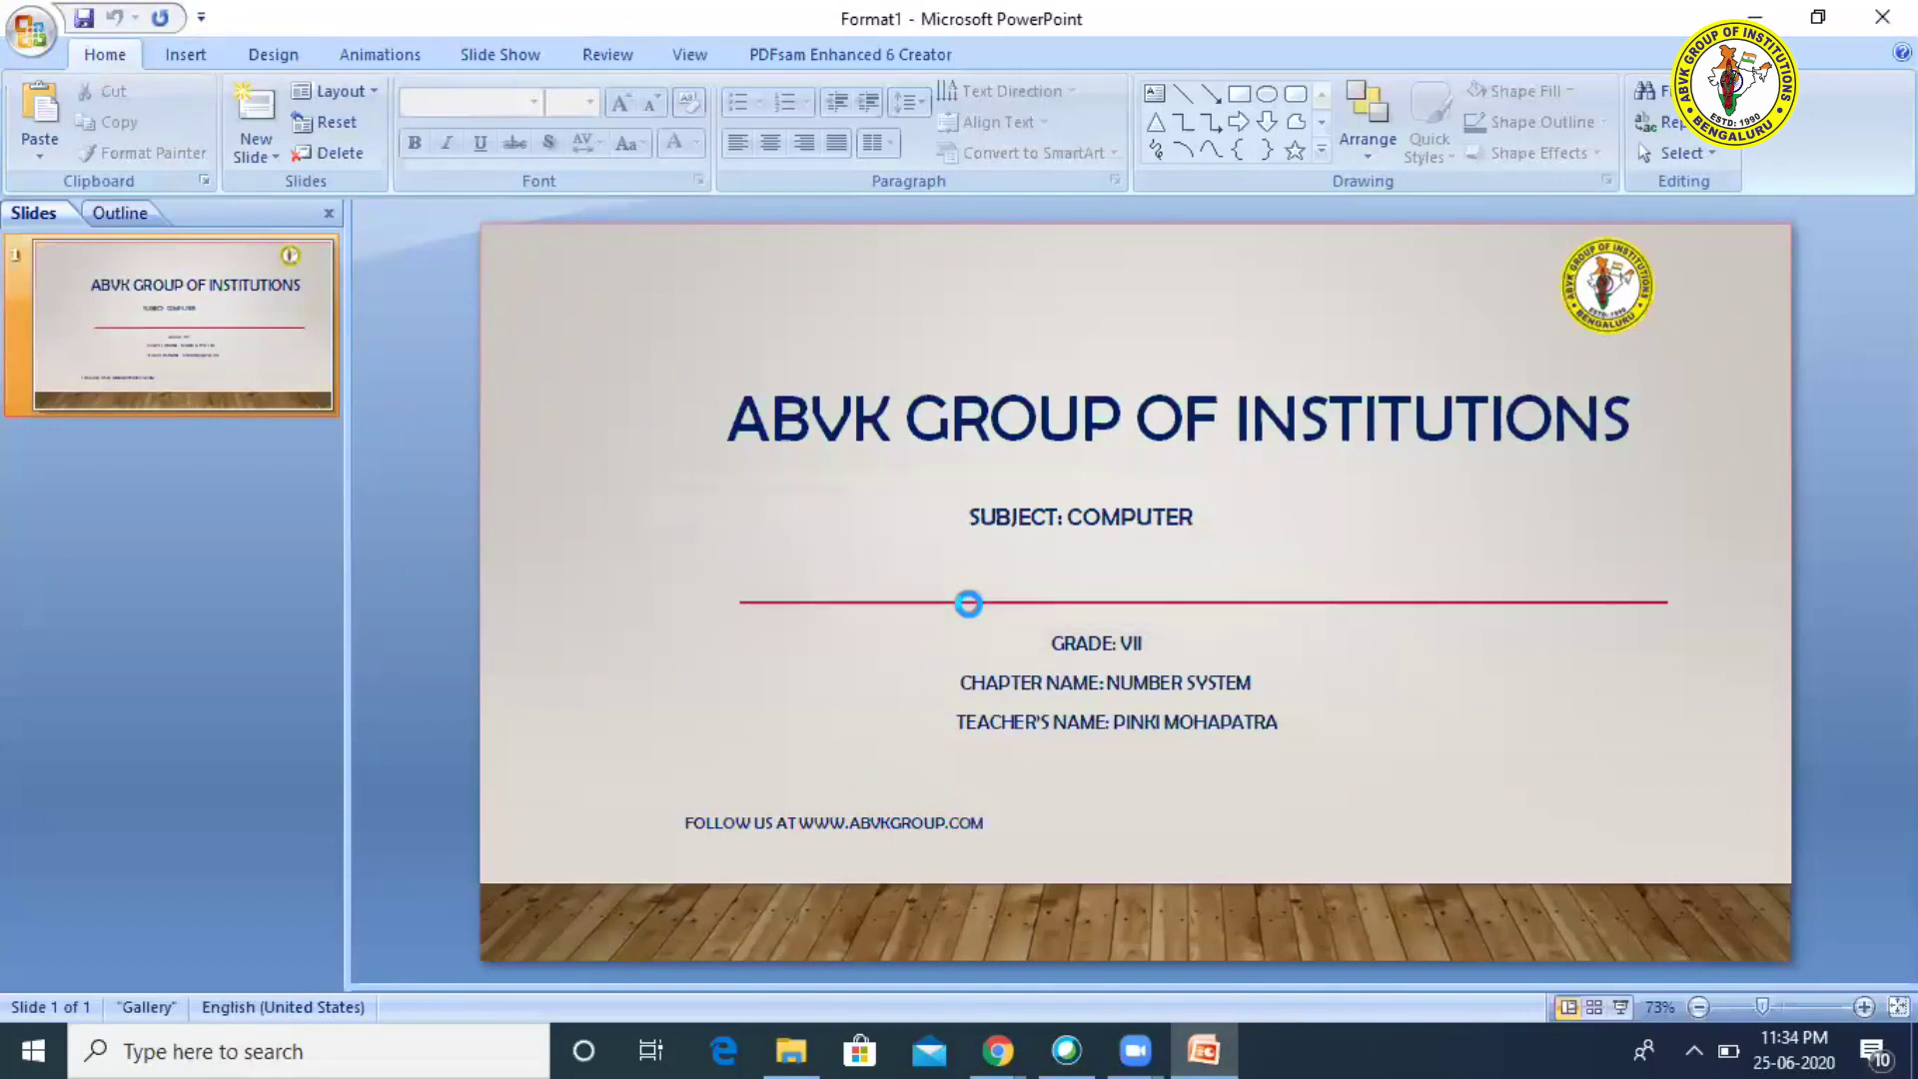